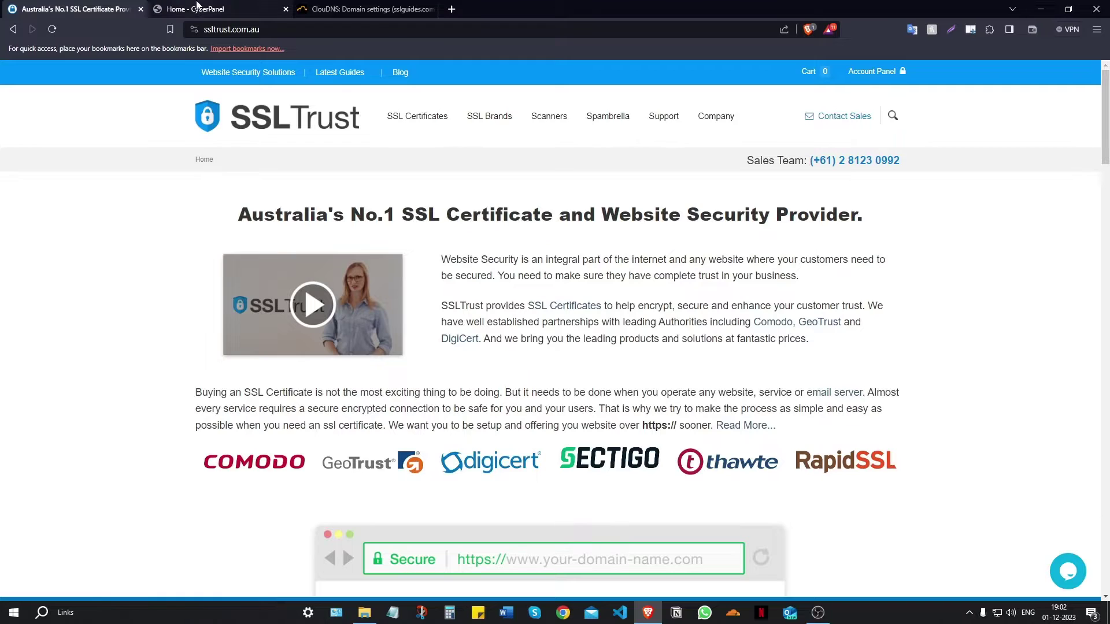
- Check why the CyberPanel connection shows as not secure, then return to the SSLTrust homepage
left_click(197, 7)
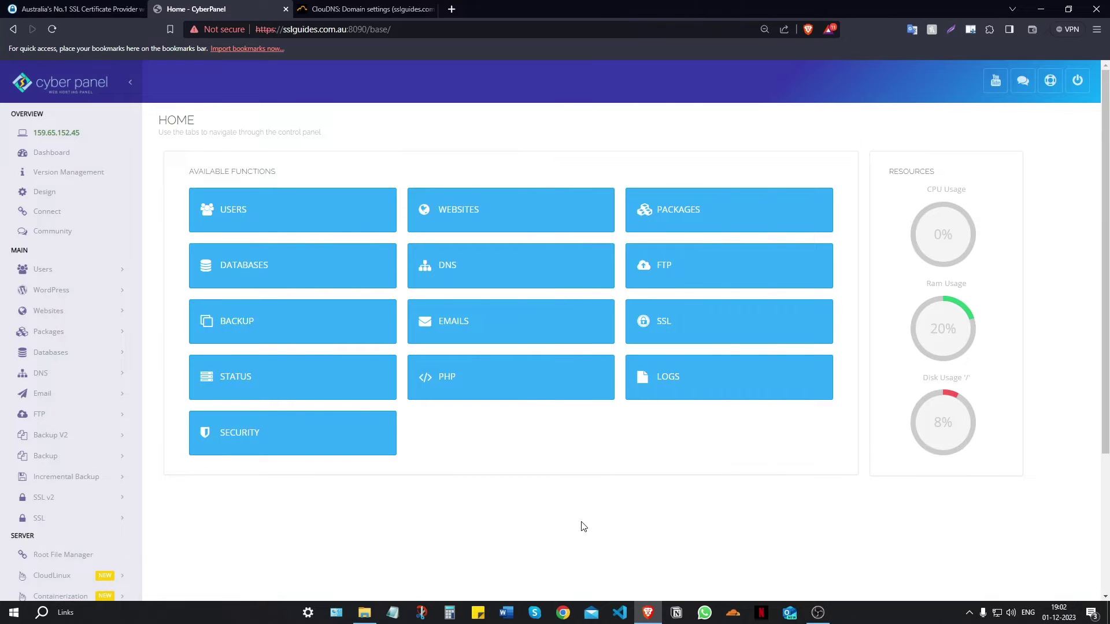
left_click(220, 30)
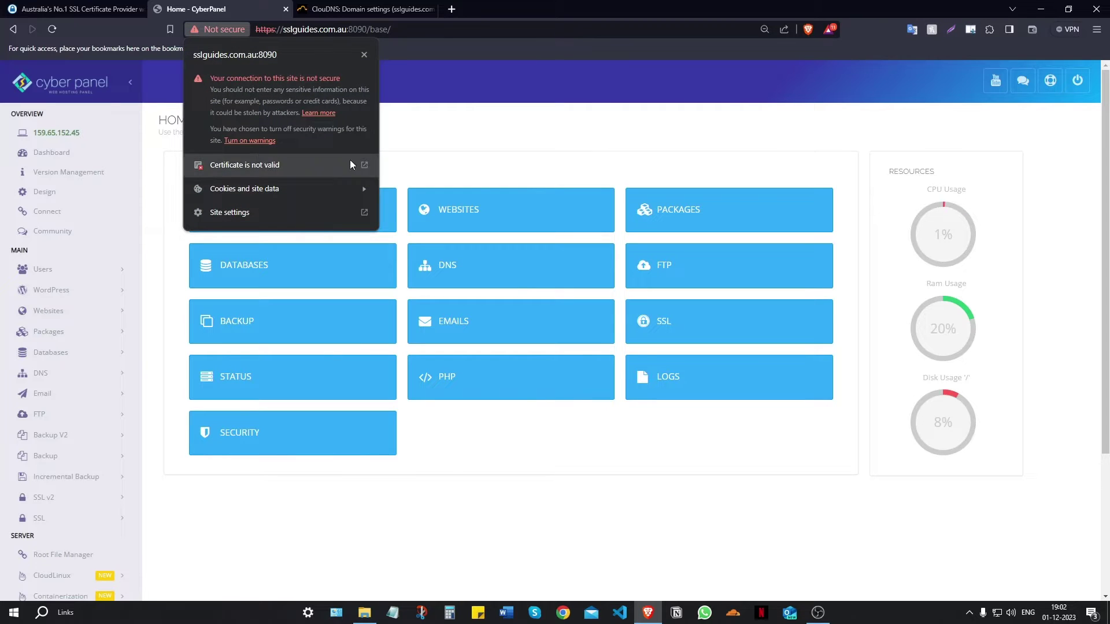
left_click(432, 149)
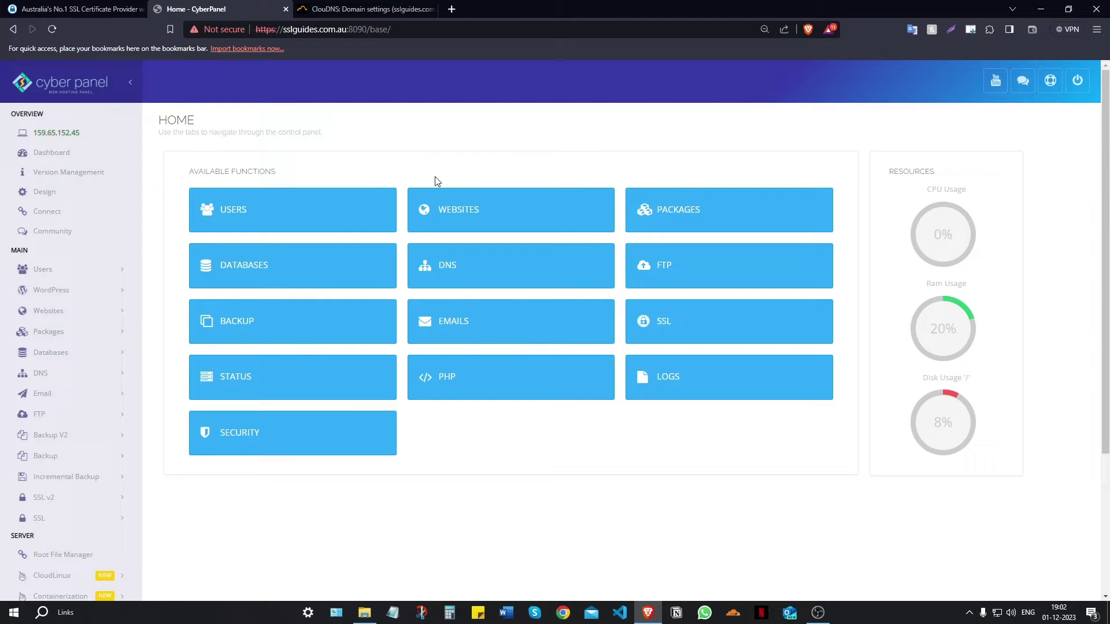
left_click(97, 8)
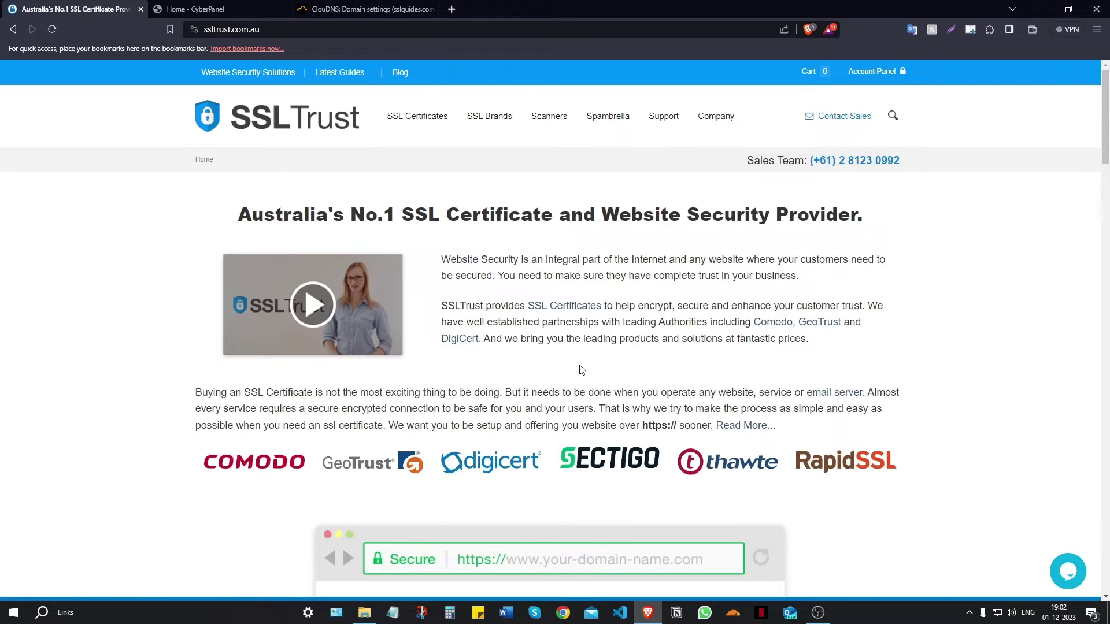
- Scroll to the SSLTrust footer and open the CSR and Key Generator under Tools and Services
left_click_drag(1107, 101, 1106, 156)
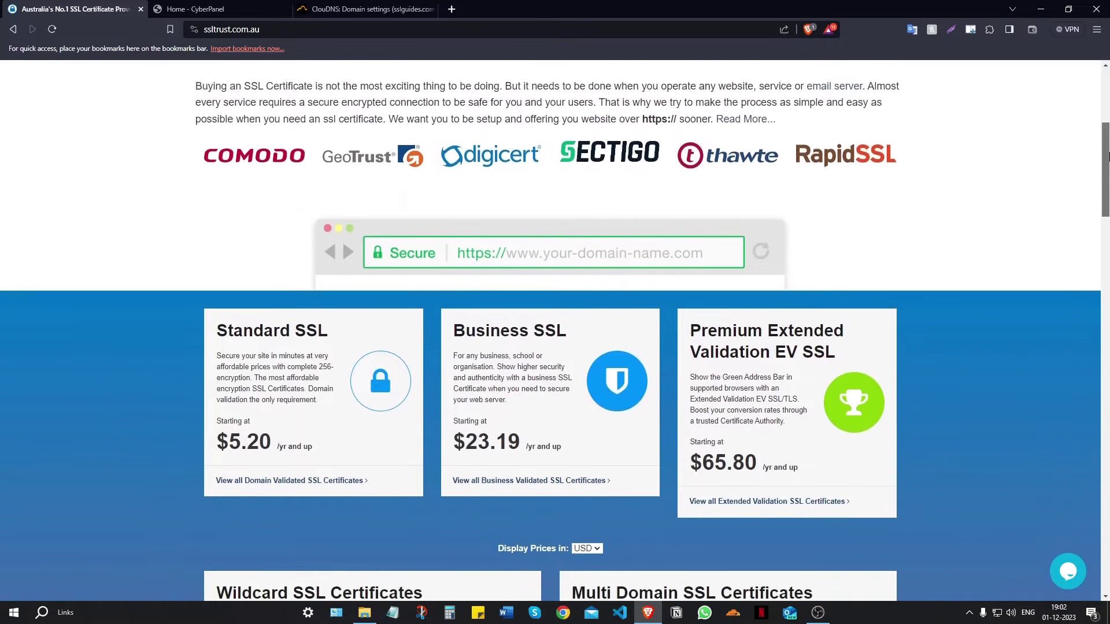
scroll(703, 305, "down", 9)
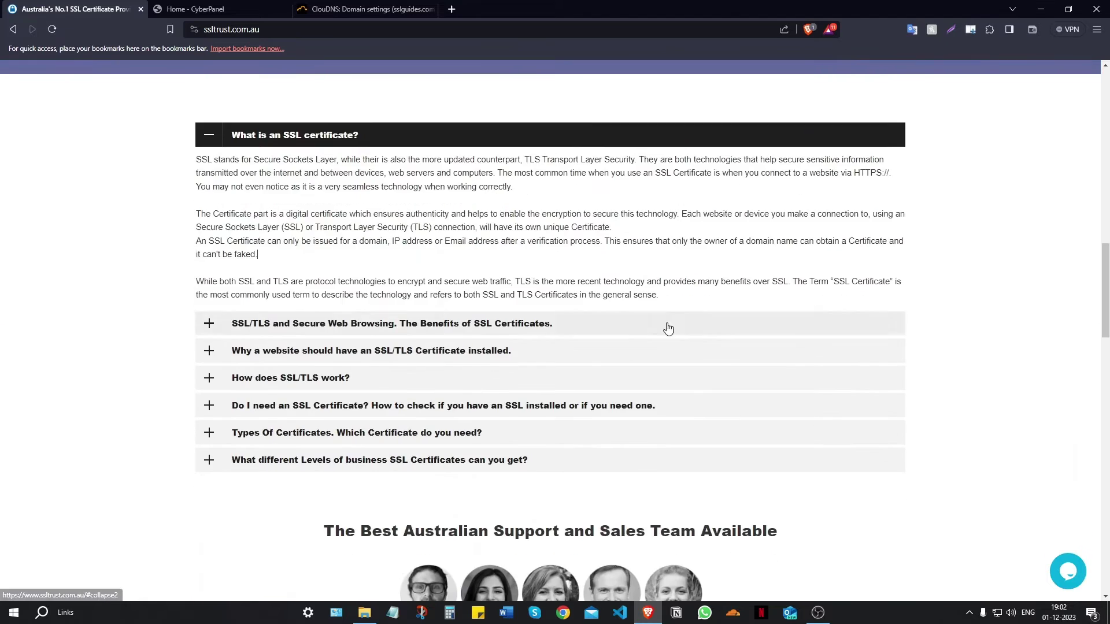
scroll(668, 328, "down", 20)
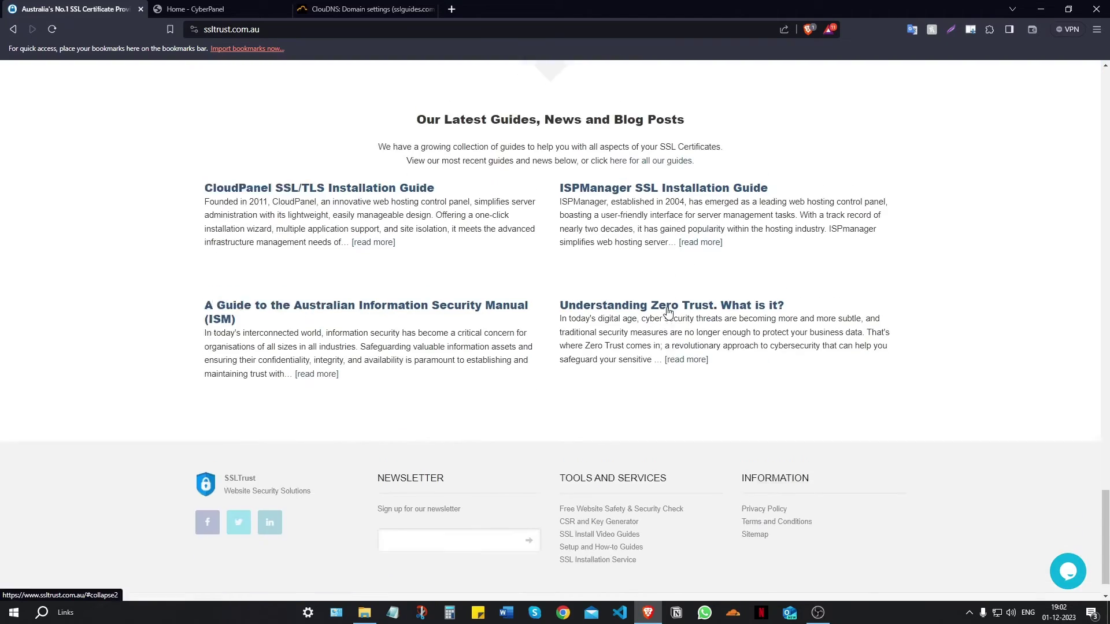
scroll(668, 312, "down", 1)
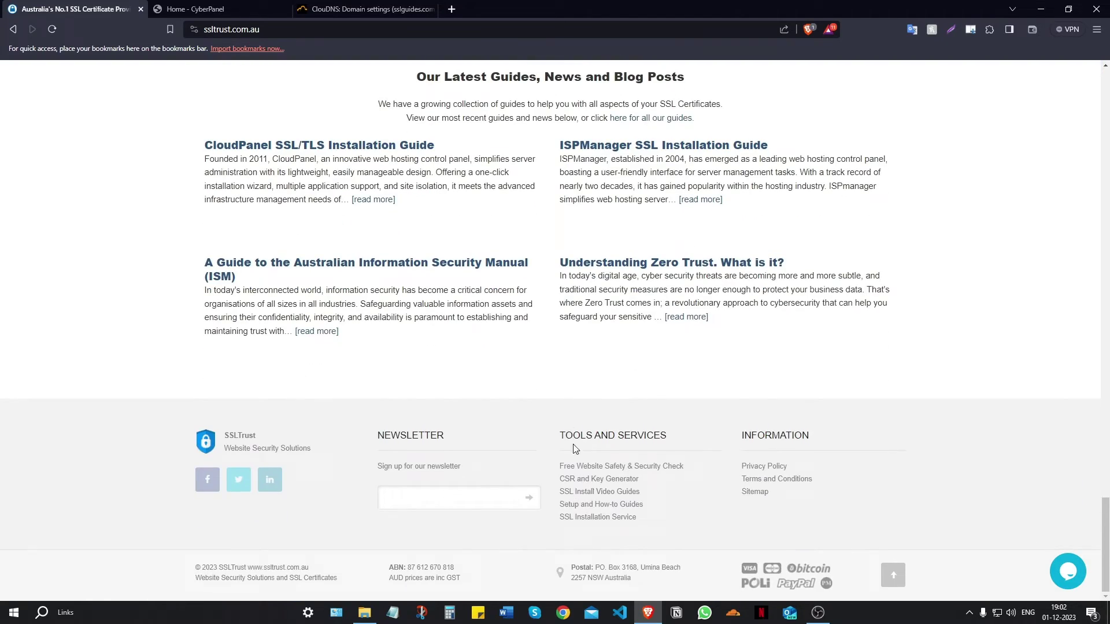
left_click(617, 483)
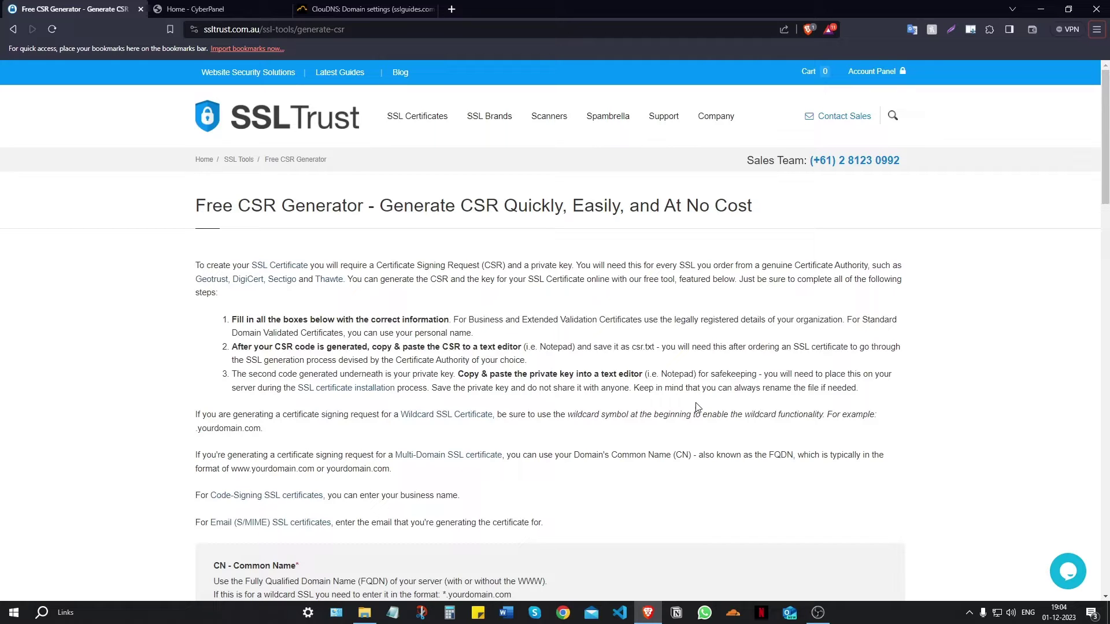
- Enter Common Name sslguides.com.au and Organization Name SSLTrust in the CSR form
scroll(663, 355, "down", 5)
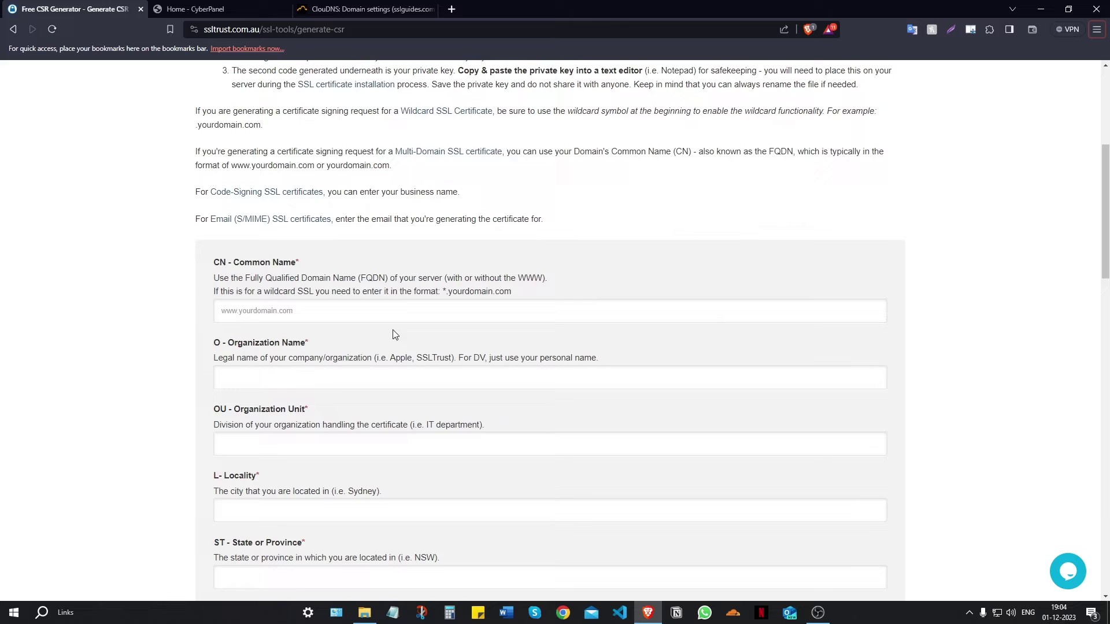
left_click(253, 311)
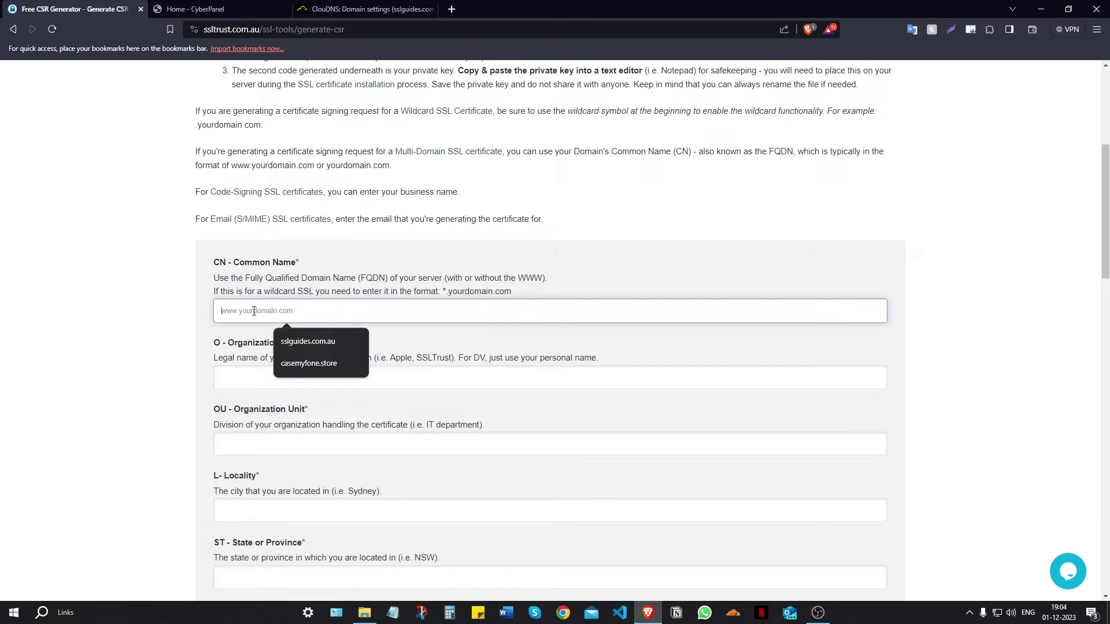
type("sslguid")
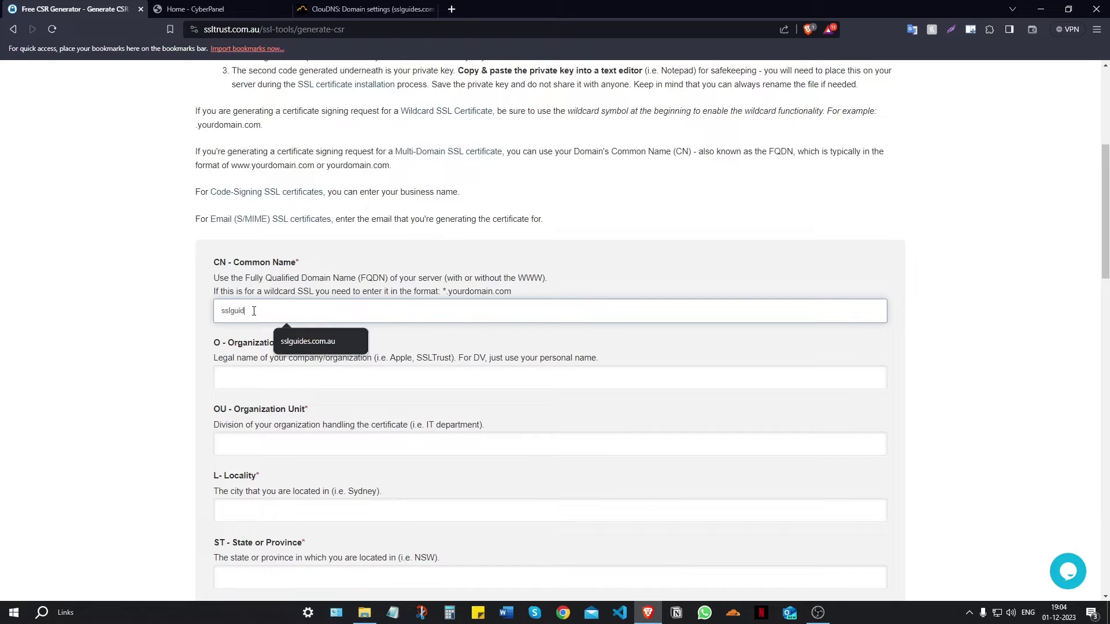
type("es.com.au")
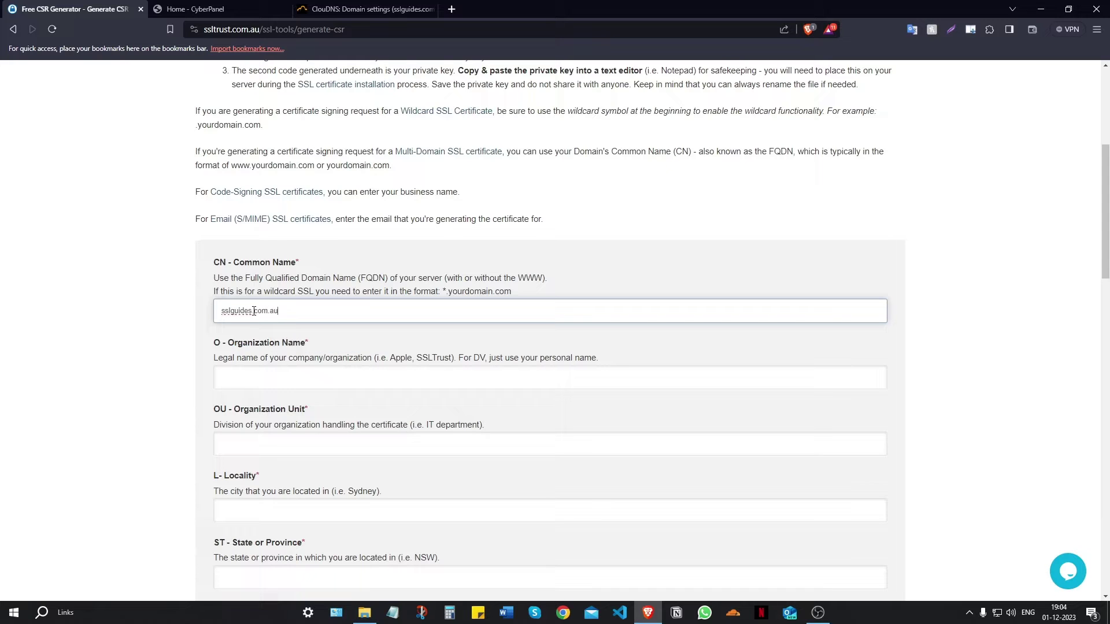
left_click(78, 334)
left_click(249, 377)
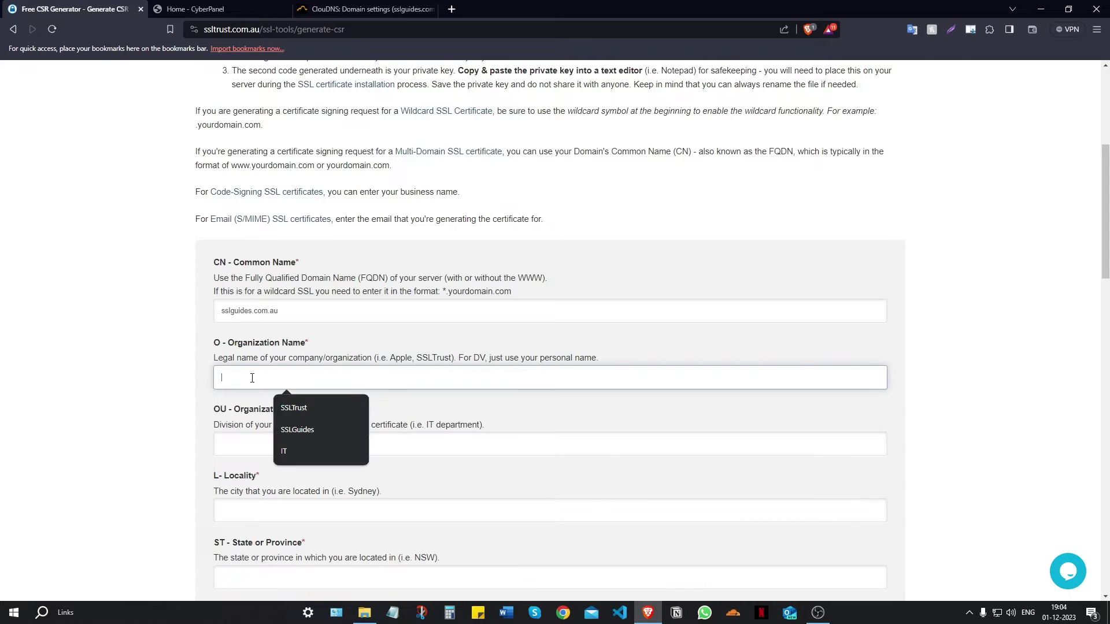
type("SSLTrust")
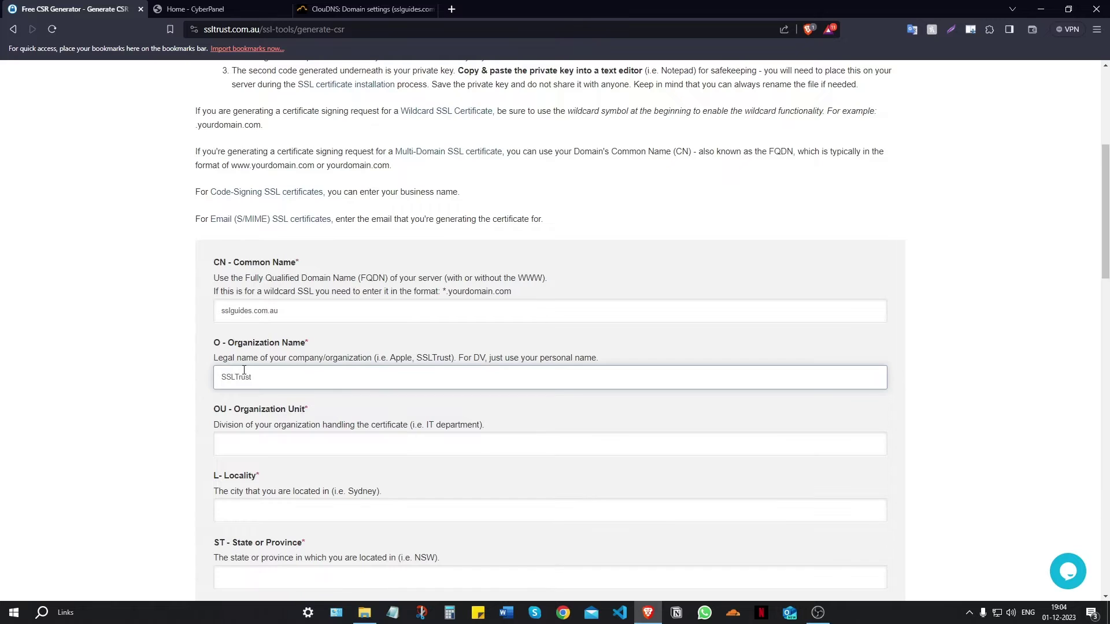
- Fill in Organization Unit IT, Locality Sydney and State NSW
scroll(249, 375, "down", 2)
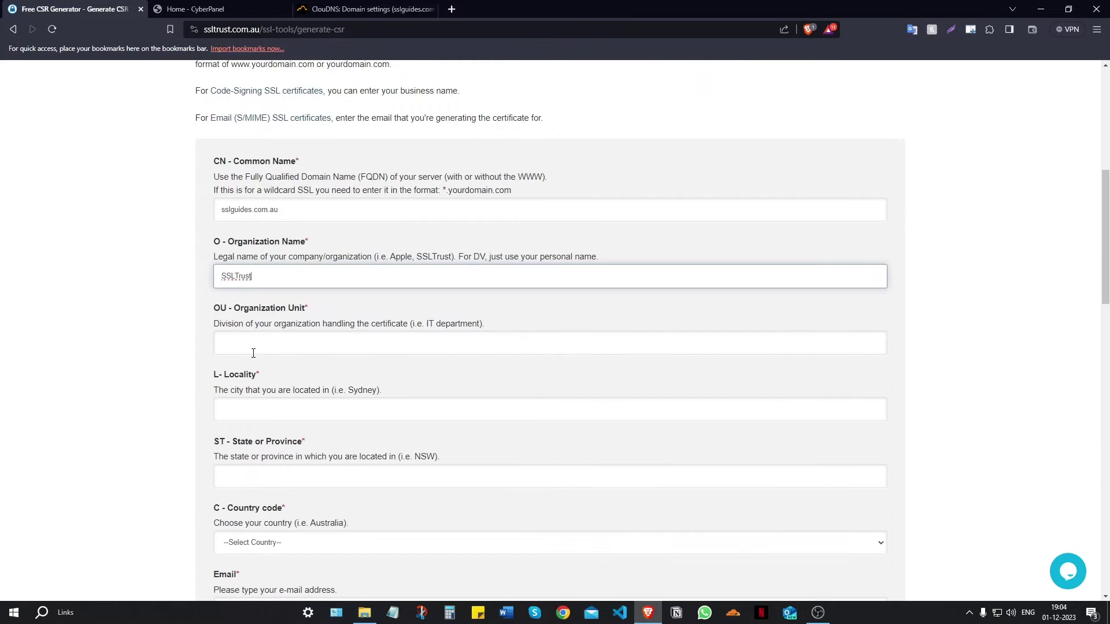
left_click(254, 351)
type("IT")
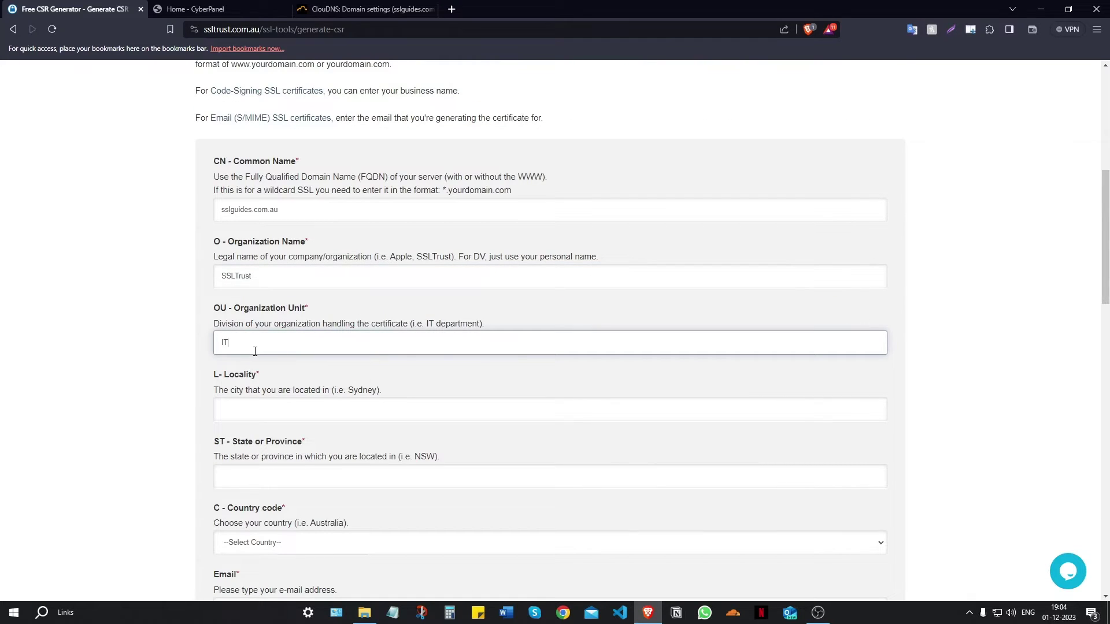
scroll(255, 352, "down", 2)
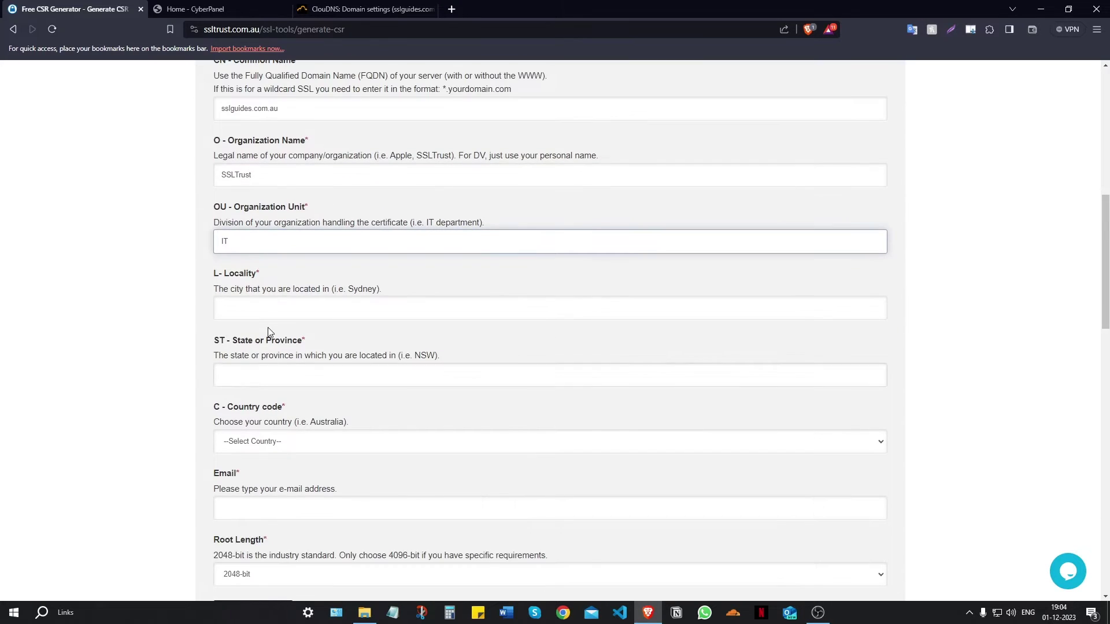
left_click(269, 315)
type("Sydney")
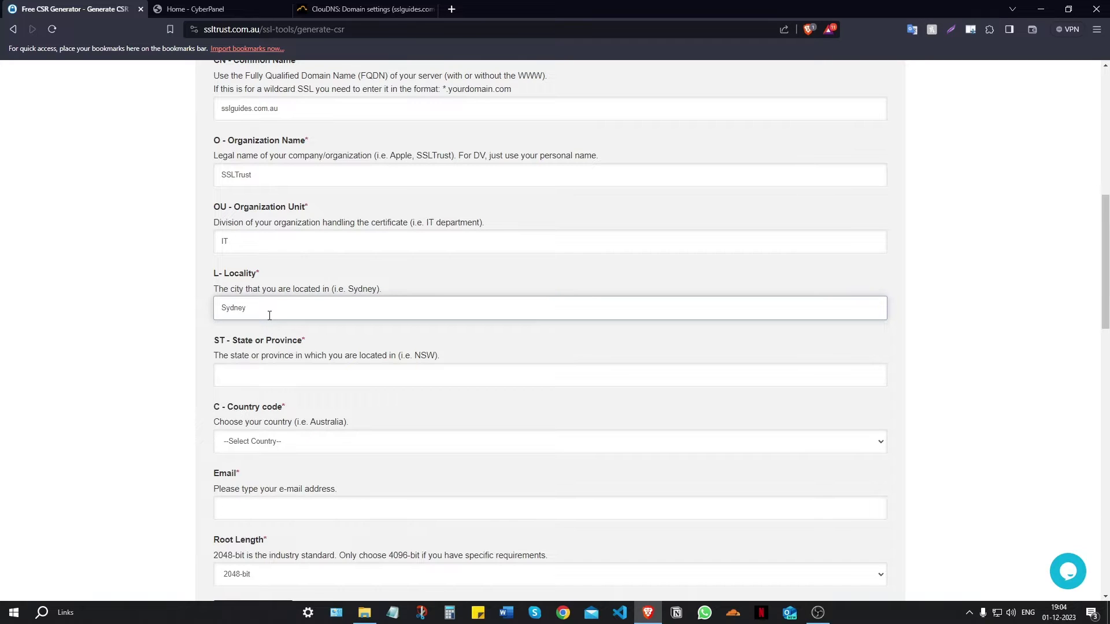
scroll(270, 315, "down", 2)
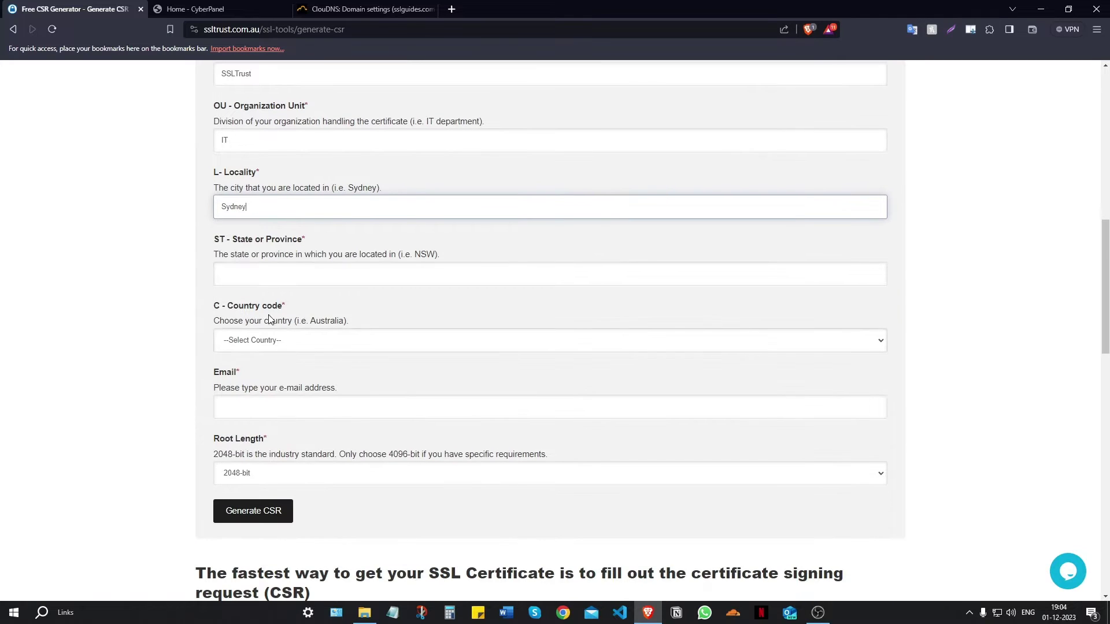
left_click(242, 267)
type("NSW")
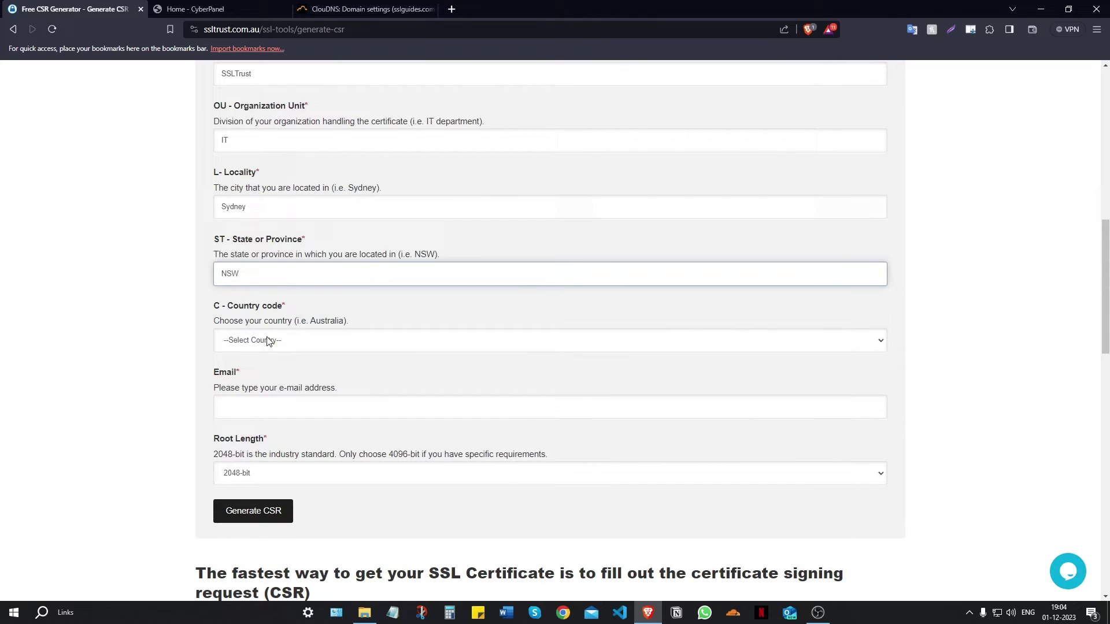
- Set the country to Australia and fill in the contact e-mail from the saved suggestion
left_click(268, 341)
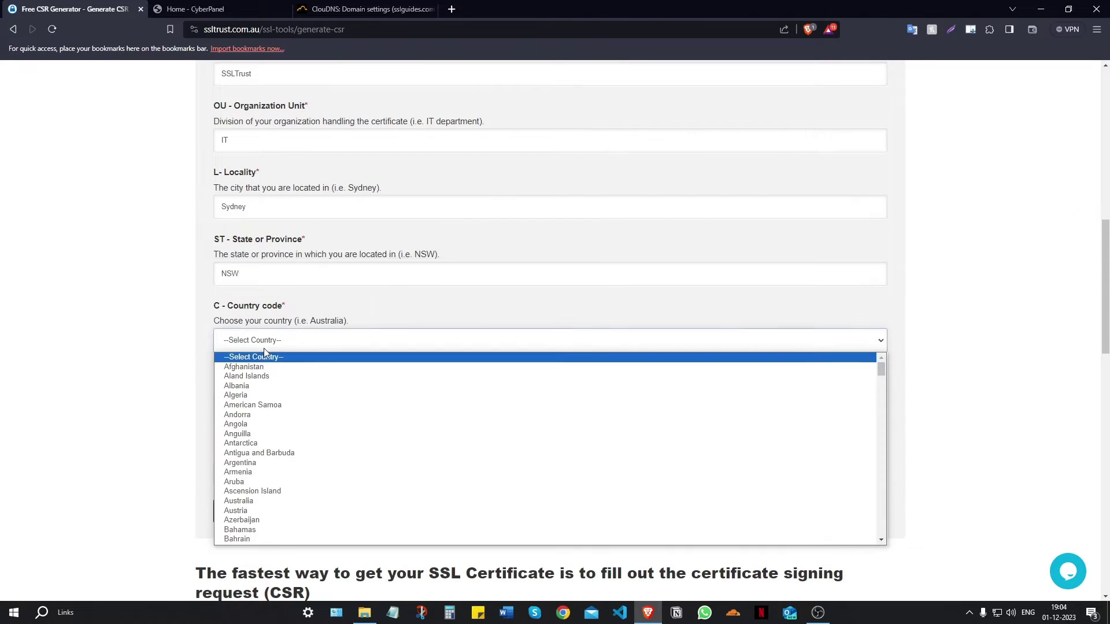
left_click(271, 501)
left_click(287, 404)
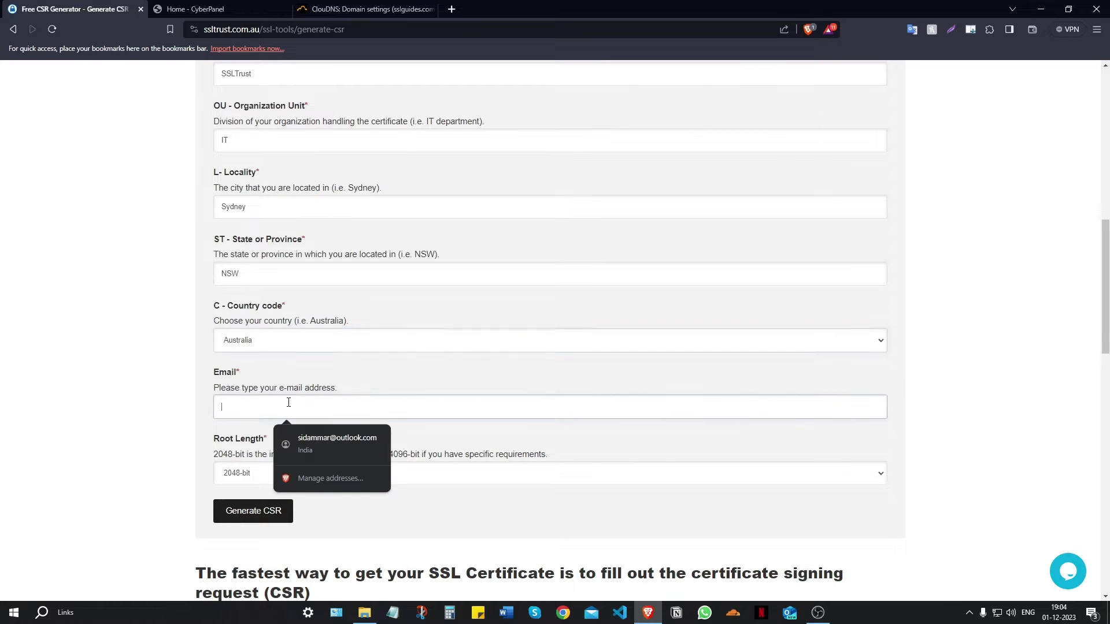
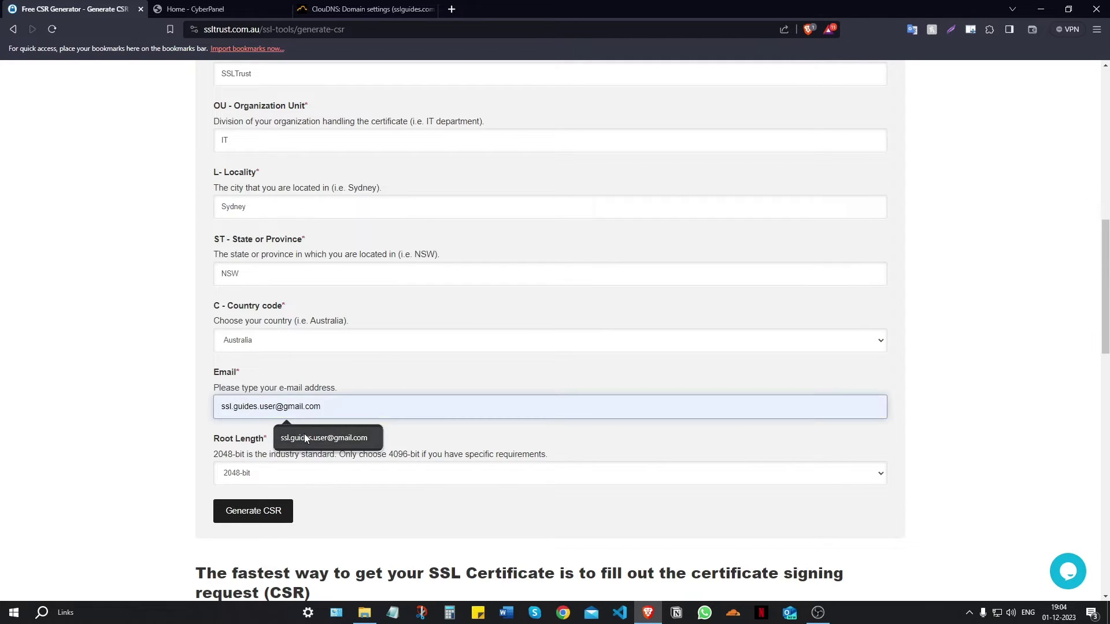
left_click(304, 436)
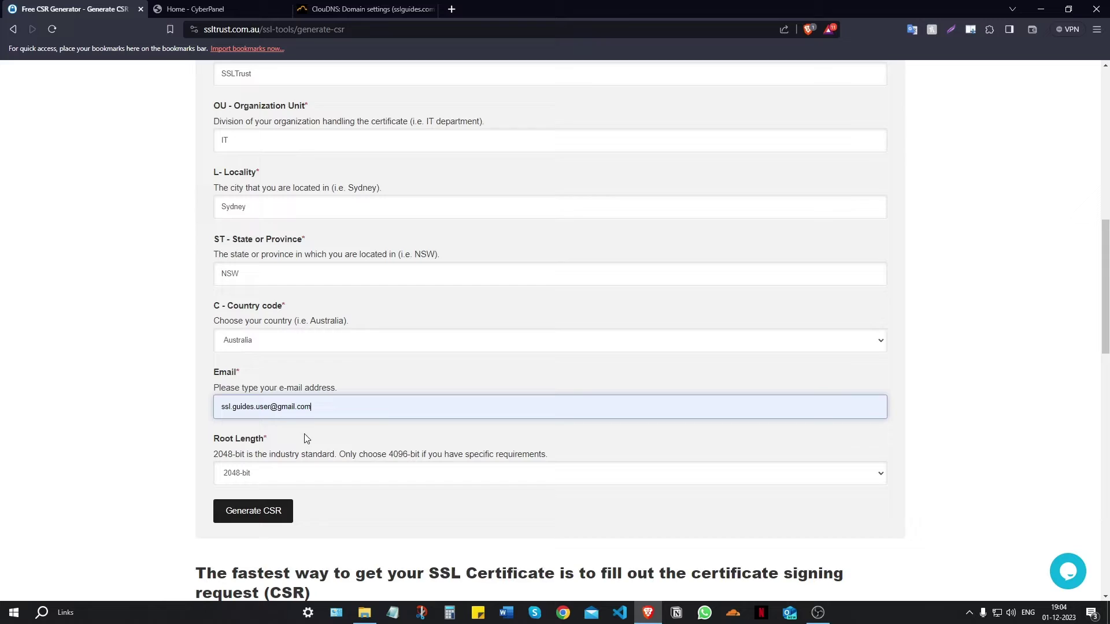
scroll(263, 385, "down", 2)
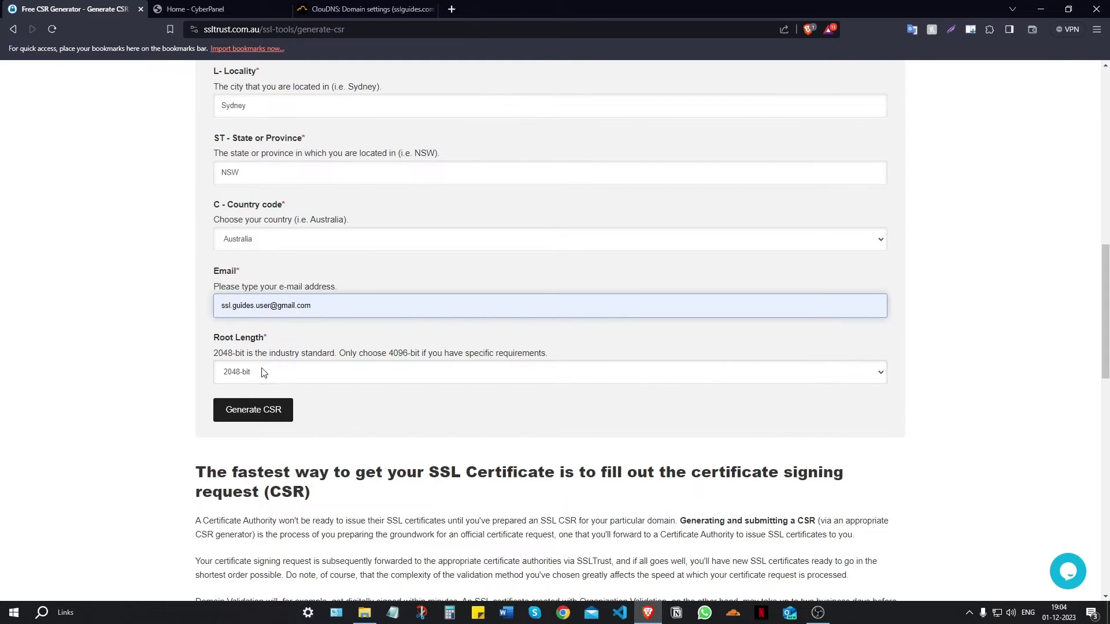
left_click(248, 410)
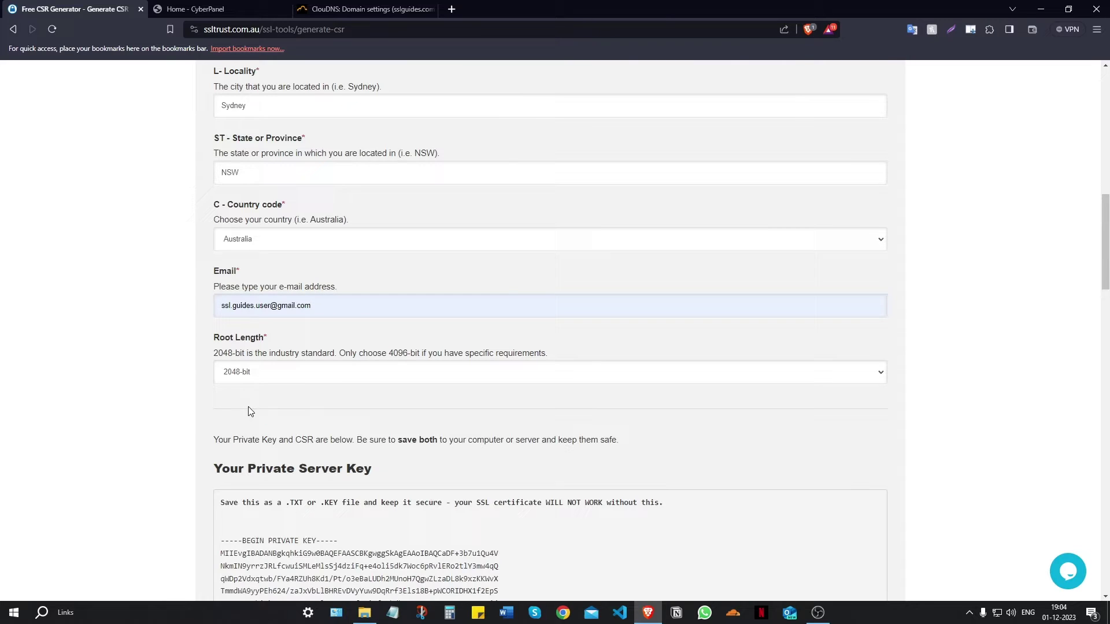
scroll(356, 354, "down", 5)
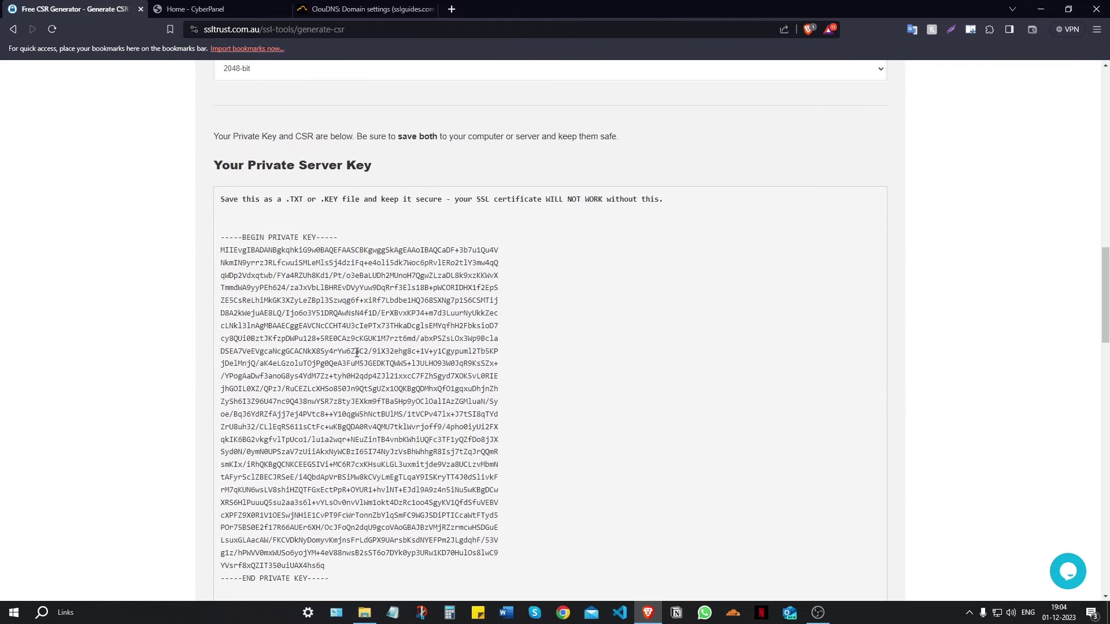
scroll(357, 351, "down", 1)
scroll(314, 285, "down", 4)
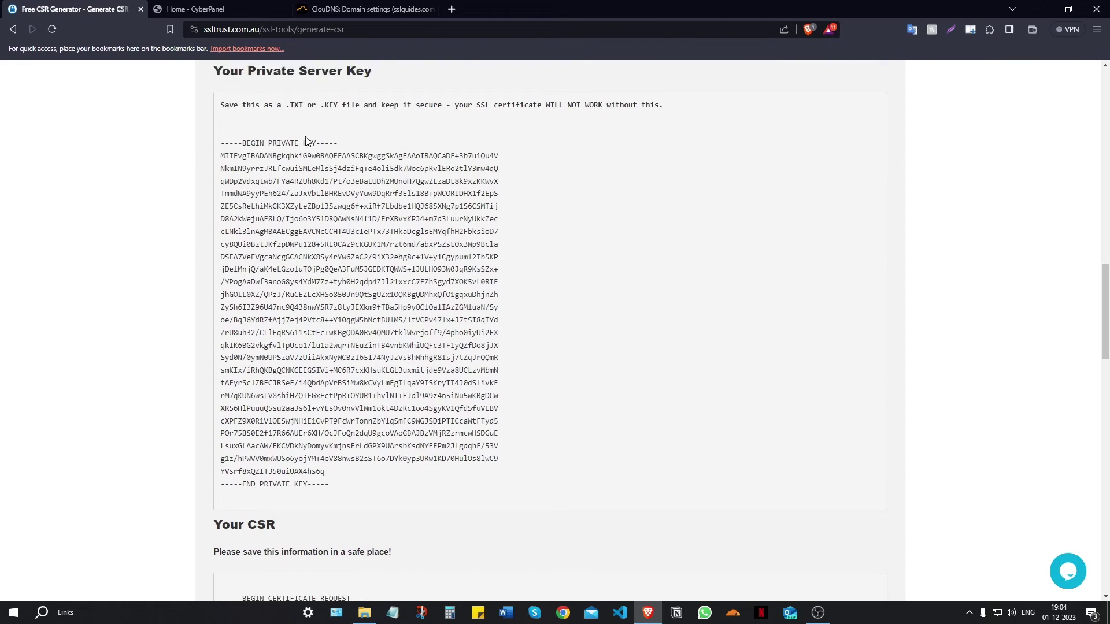
scroll(309, 164, "down", 3)
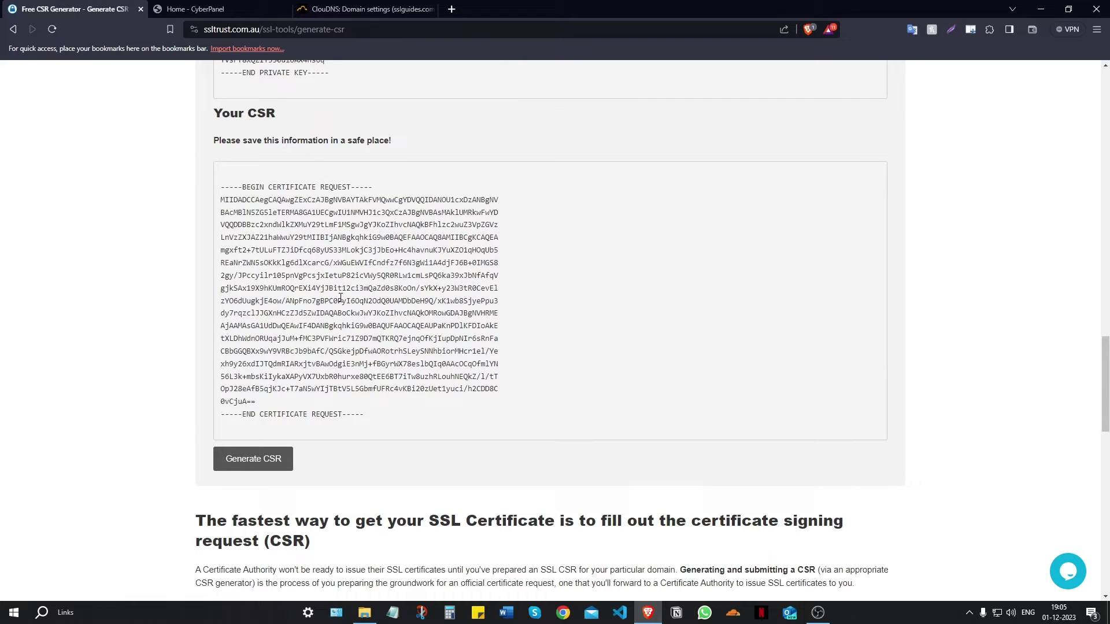
scroll(331, 288, "up", 6)
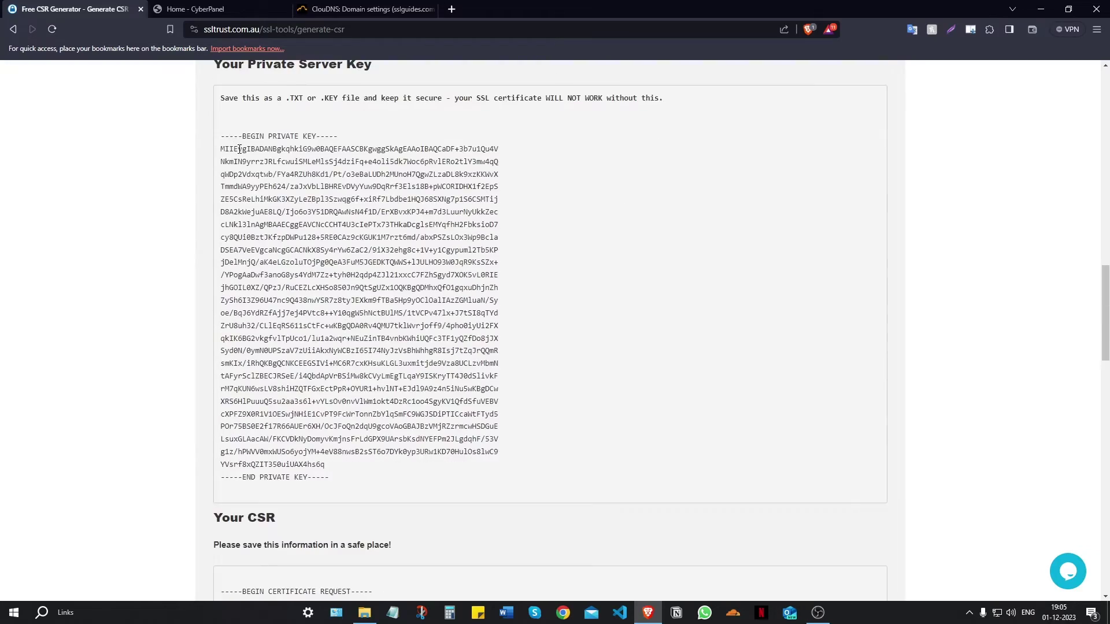
scroll(239, 147, "down", 6)
scroll(329, 329, "up", 9)
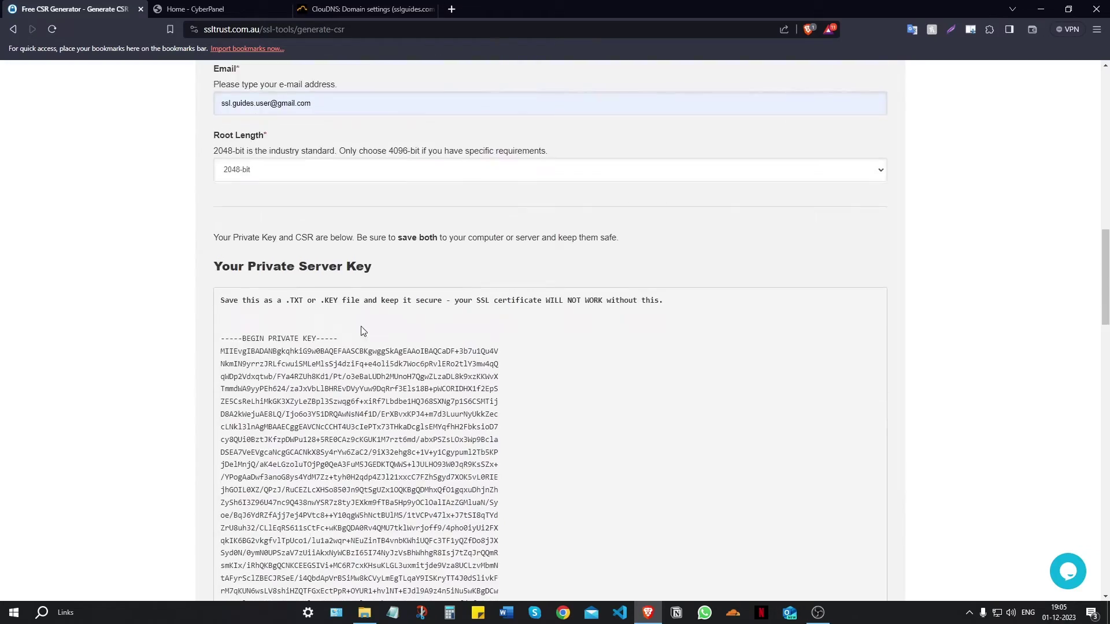
scroll(364, 326, "down", 5)
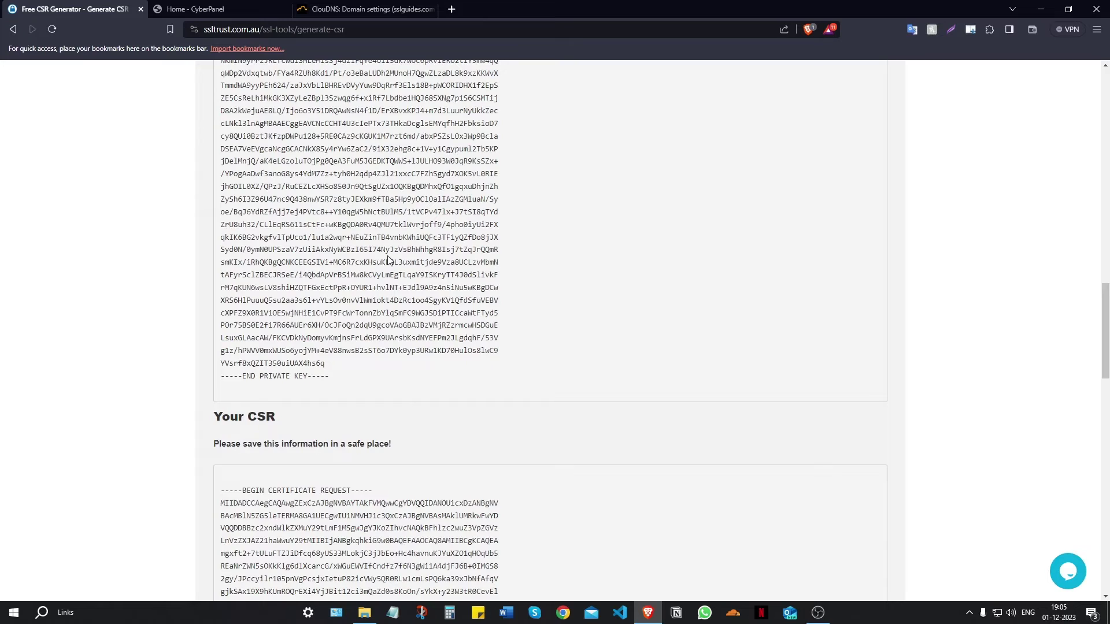
scroll(388, 260, "down", 3)
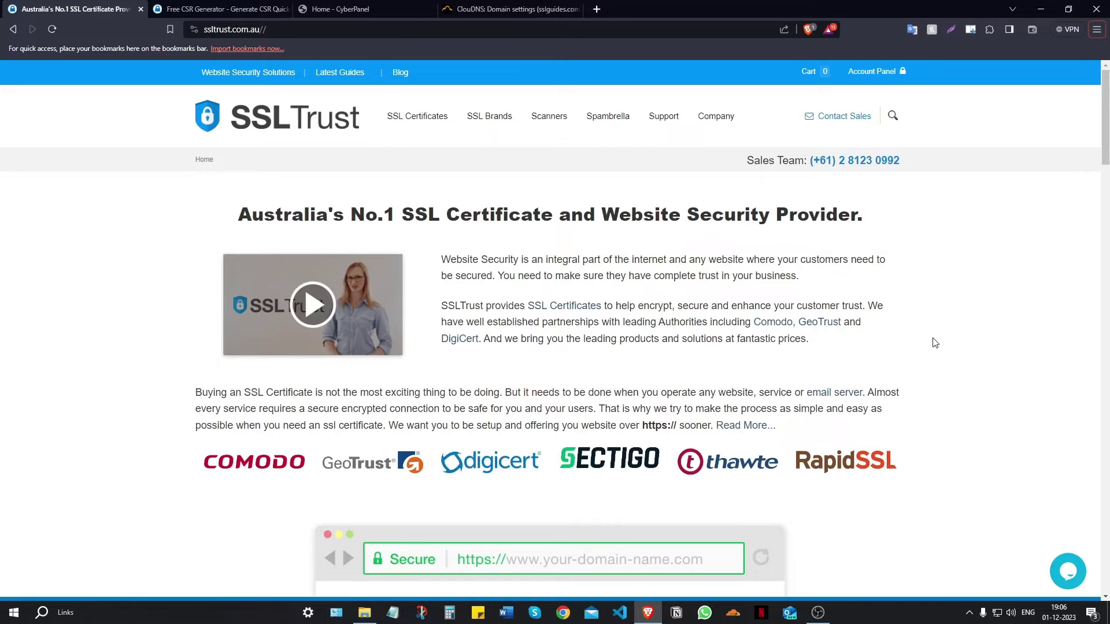
- Scroll through the SSLTrust homepage's SSL pricing cards and back up to the top
scroll(890, 416, "down", 2)
scroll(914, 343, "down", 7)
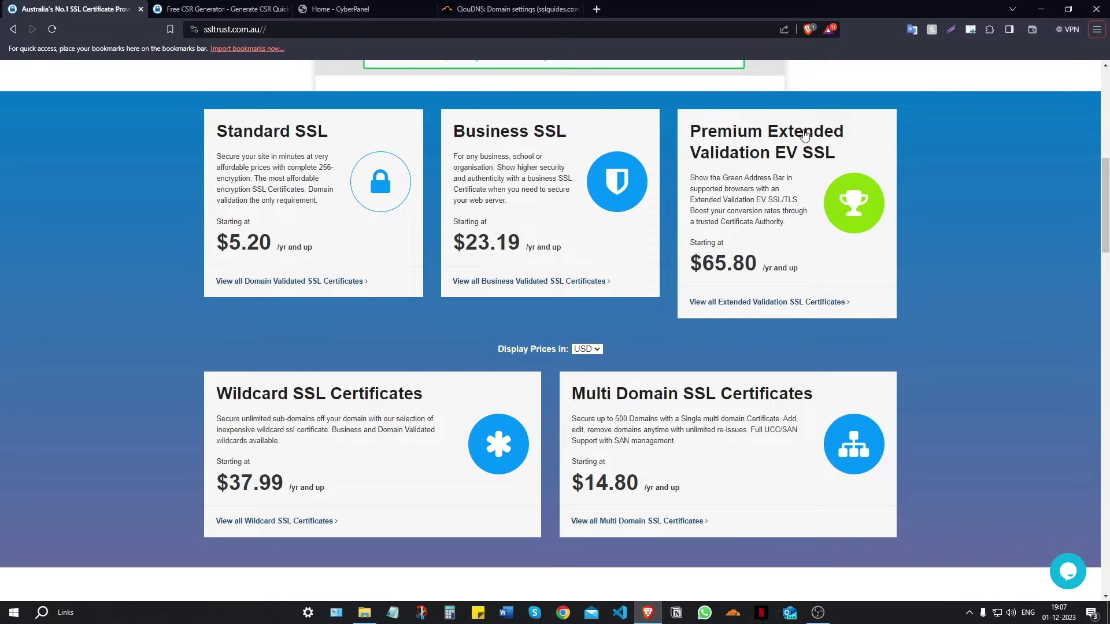
scroll(323, 313, "down", 2)
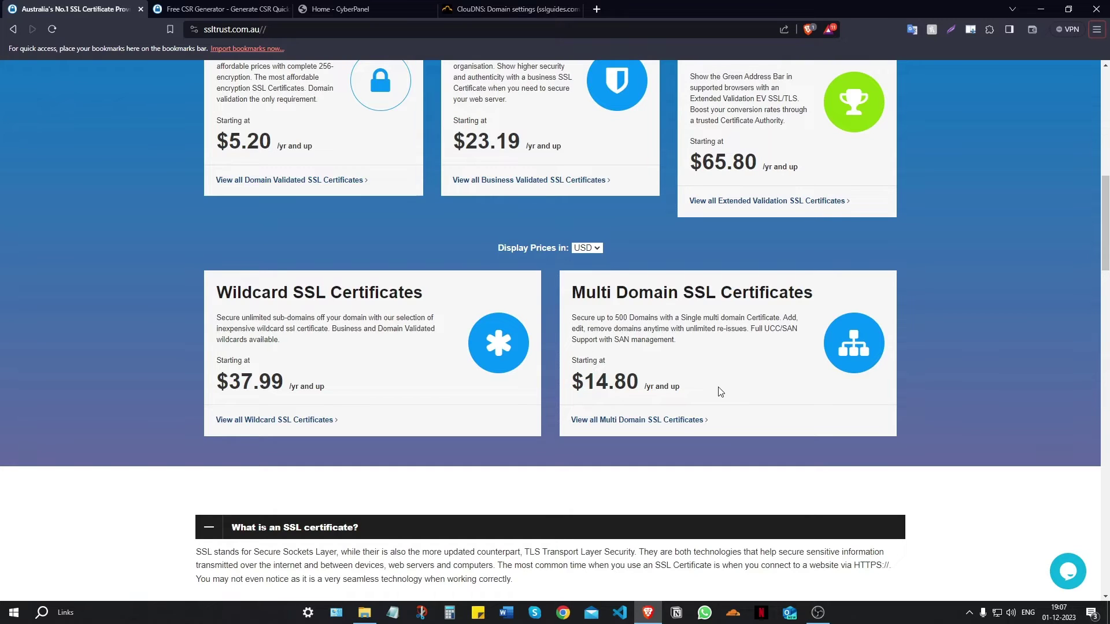
scroll(711, 421, "up", 2)
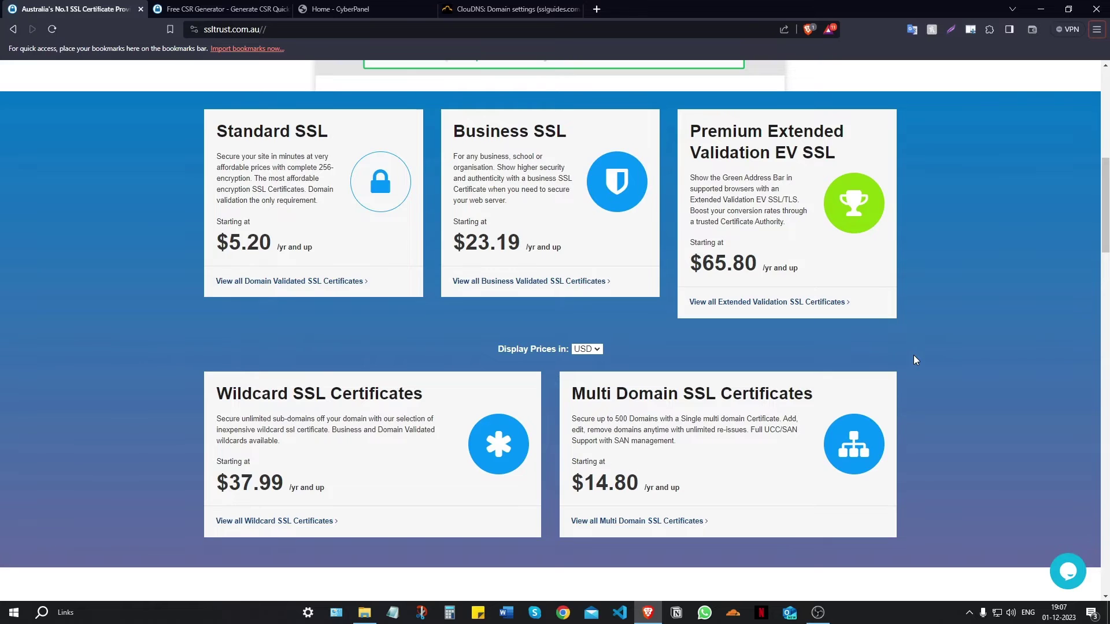
scroll(913, 355, "up", 8)
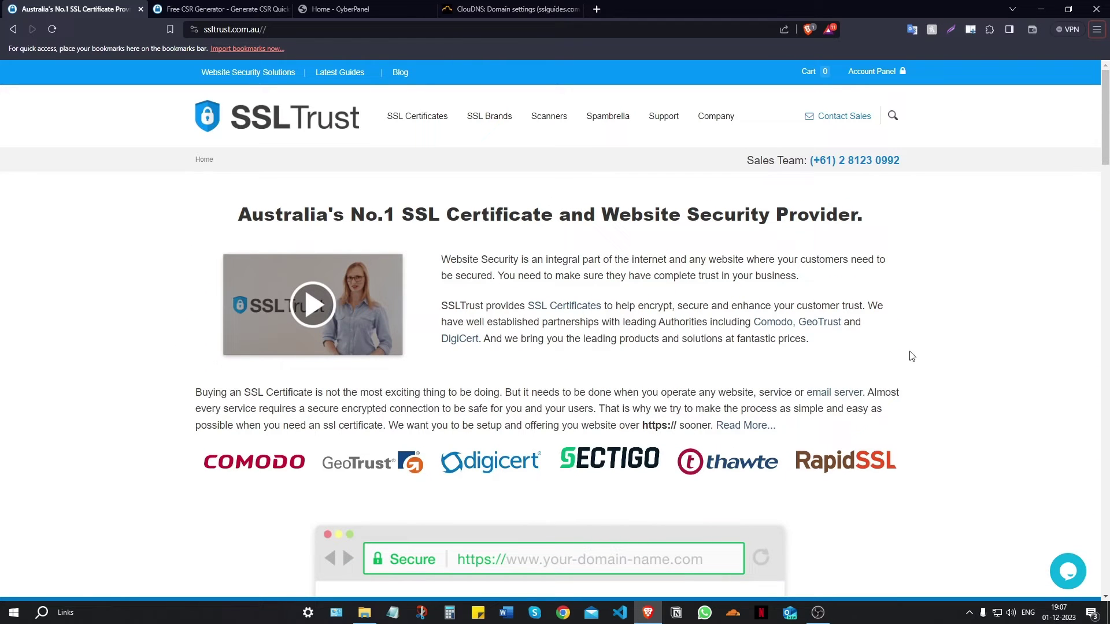
- From Standard SSL Certificates, add a one-year Comodo PositiveSSL plan to the cart
mouse_move(420, 119)
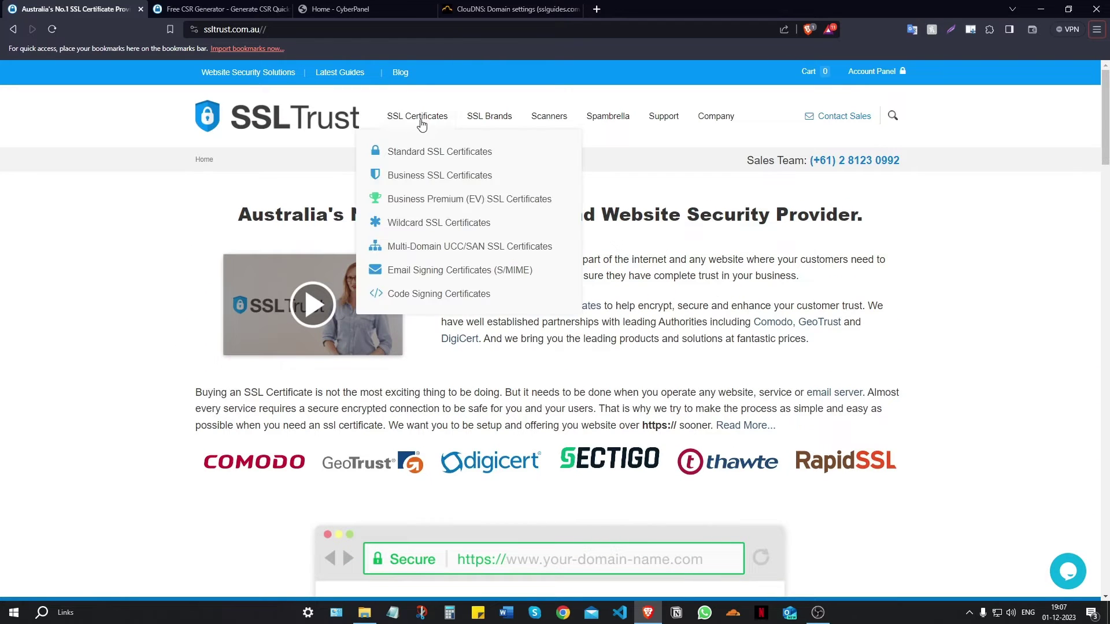
left_click(425, 153)
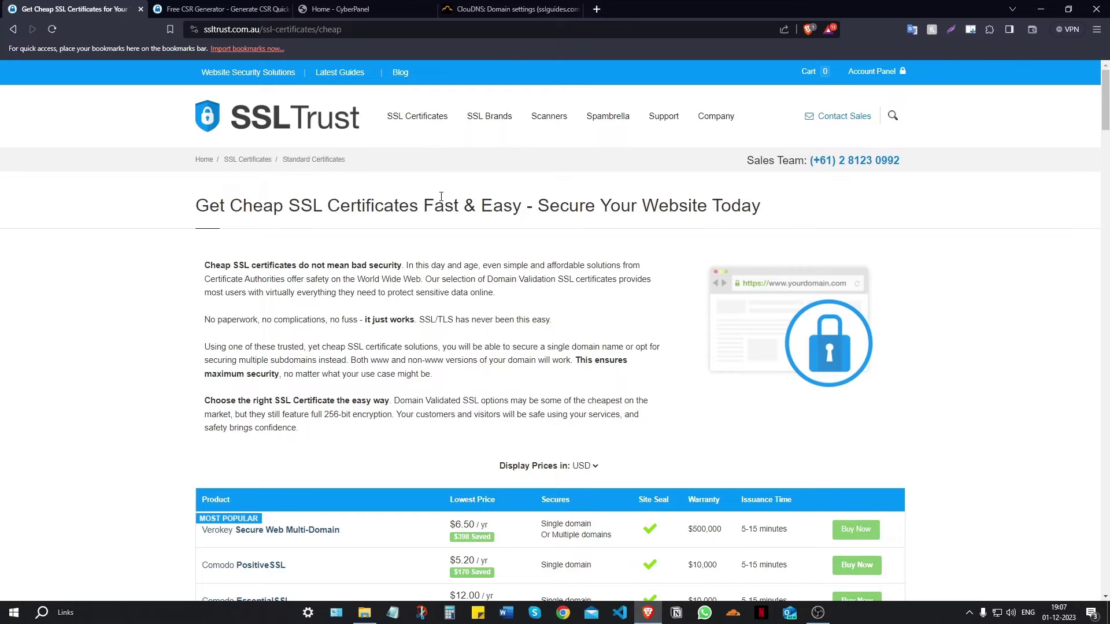
scroll(444, 212, "down", 5)
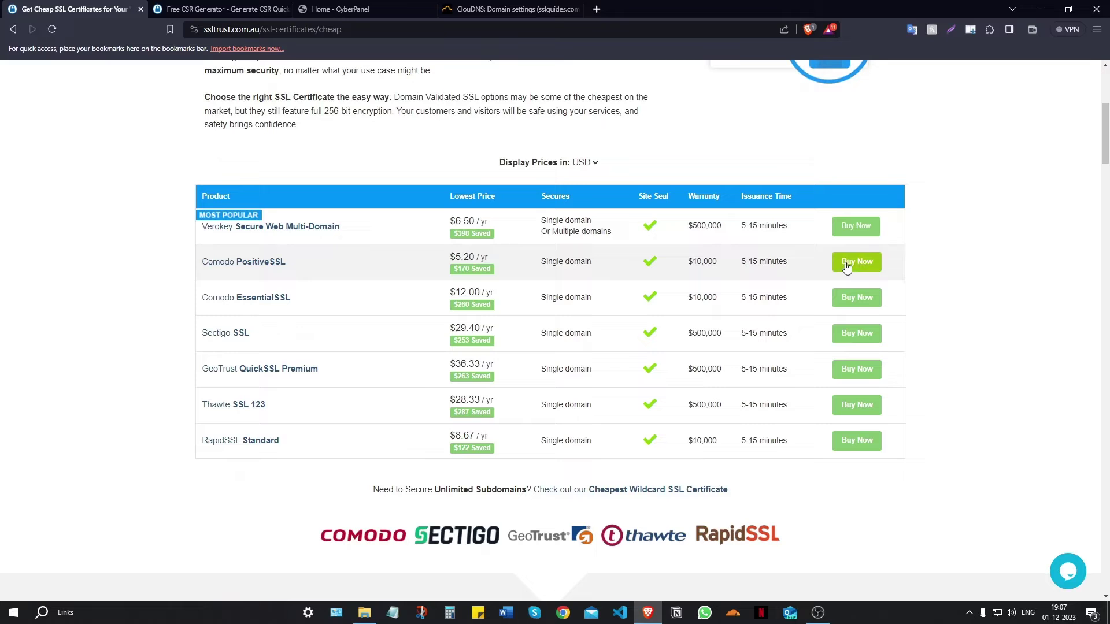
left_click(850, 265)
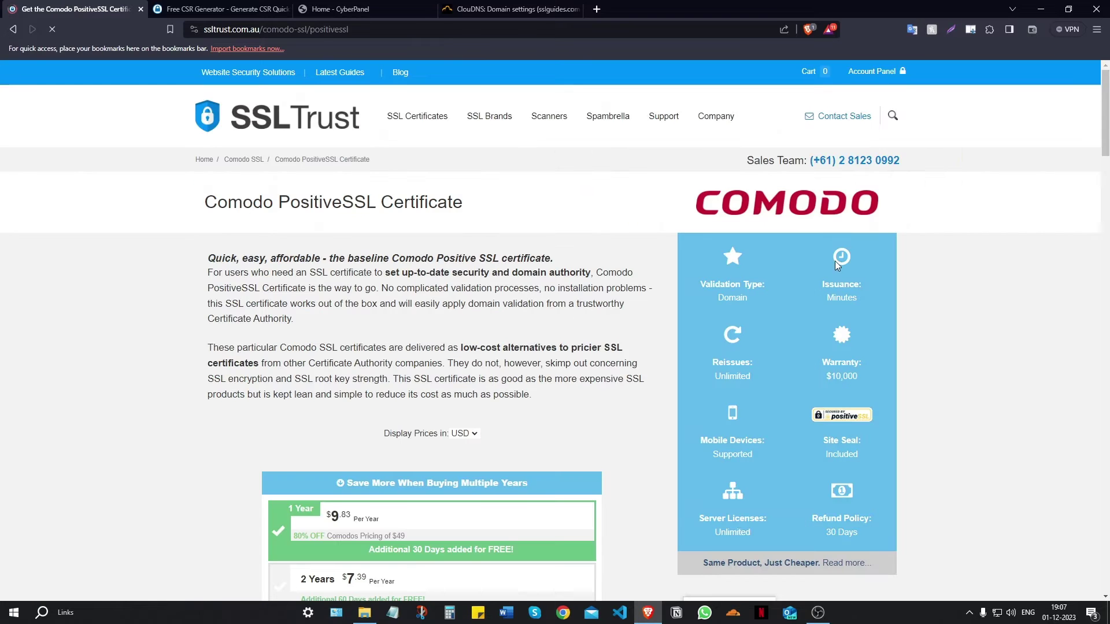
scroll(603, 242, "down", 3)
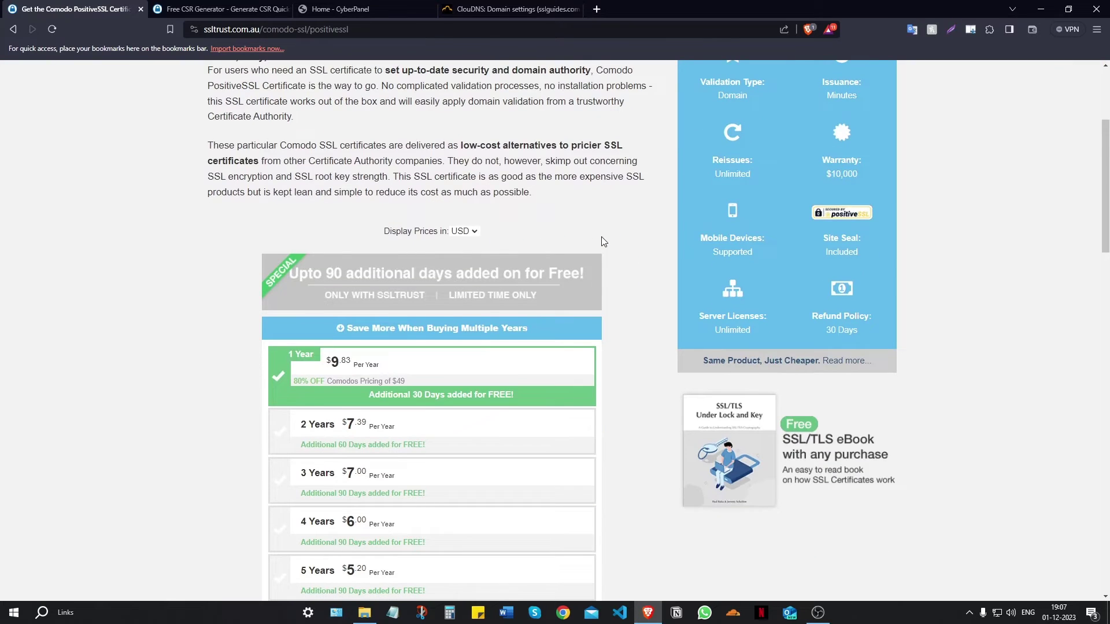
scroll(603, 241, "down", 3)
scroll(633, 248, "up", 2)
scroll(624, 267, "down", 2)
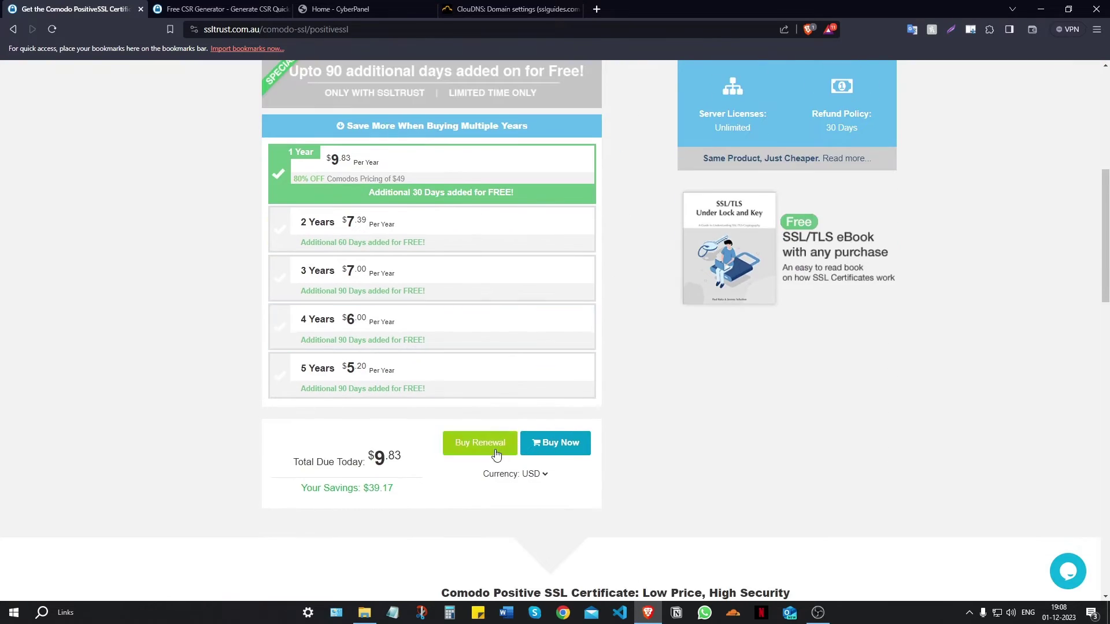
left_click(552, 446)
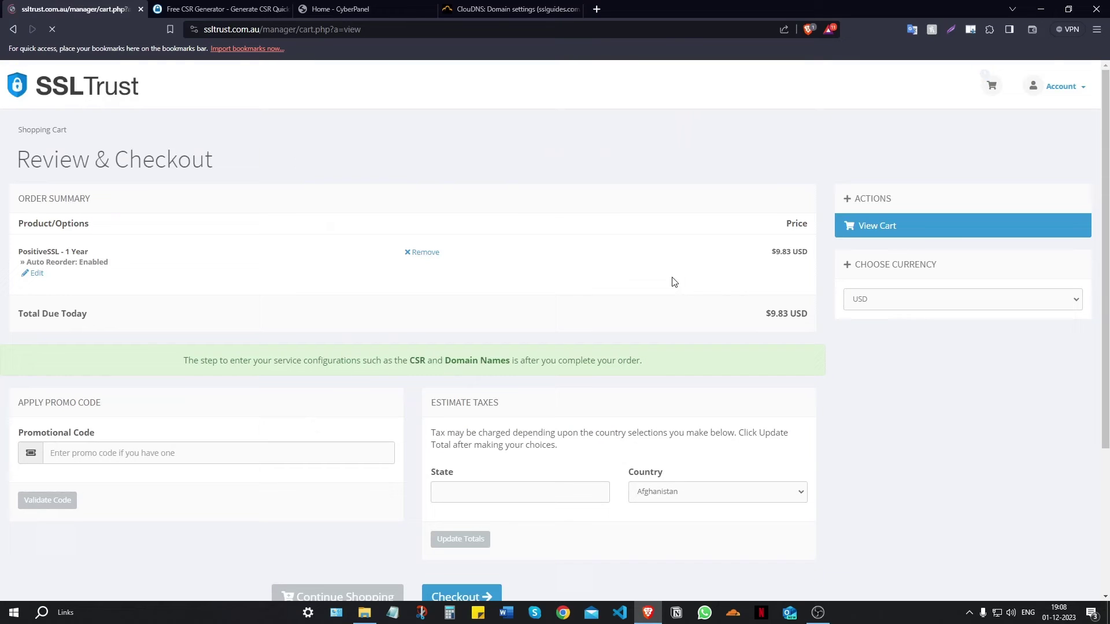
- Check out and complete the $9.83 USD PositiveSSL order
scroll(524, 248, "down", 4)
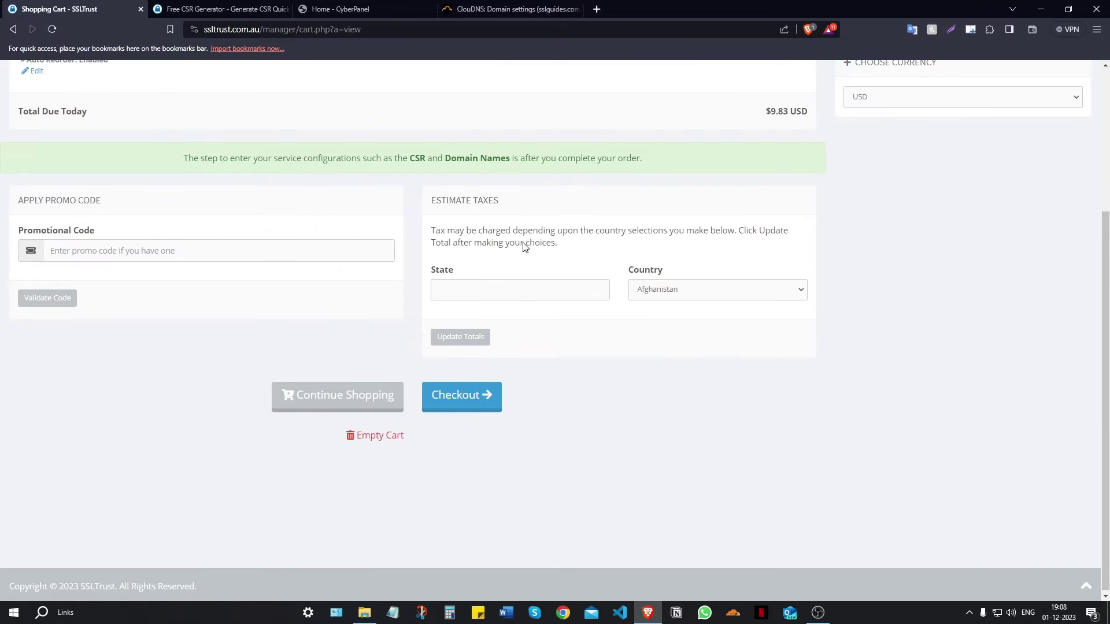
left_click(464, 407)
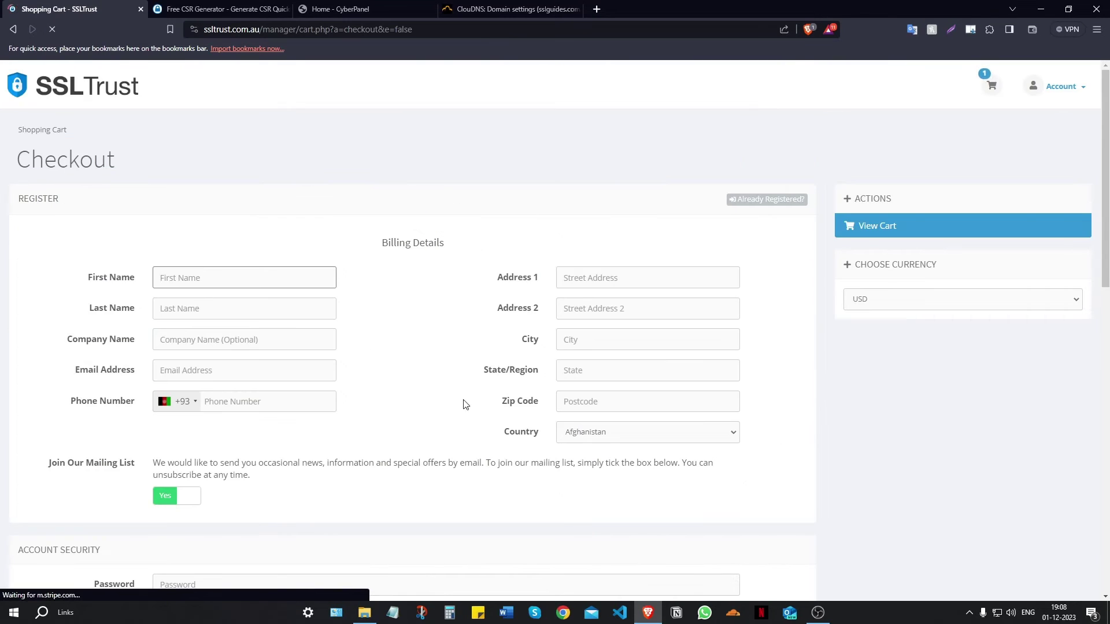
scroll(237, 338, "down", 5)
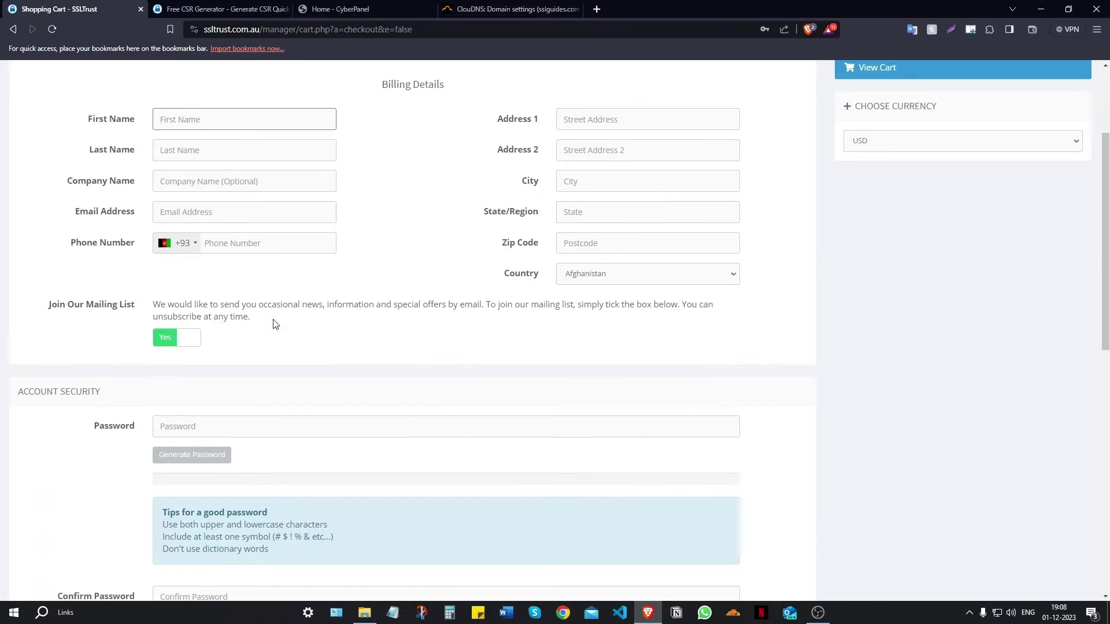
scroll(241, 236, "down", 2)
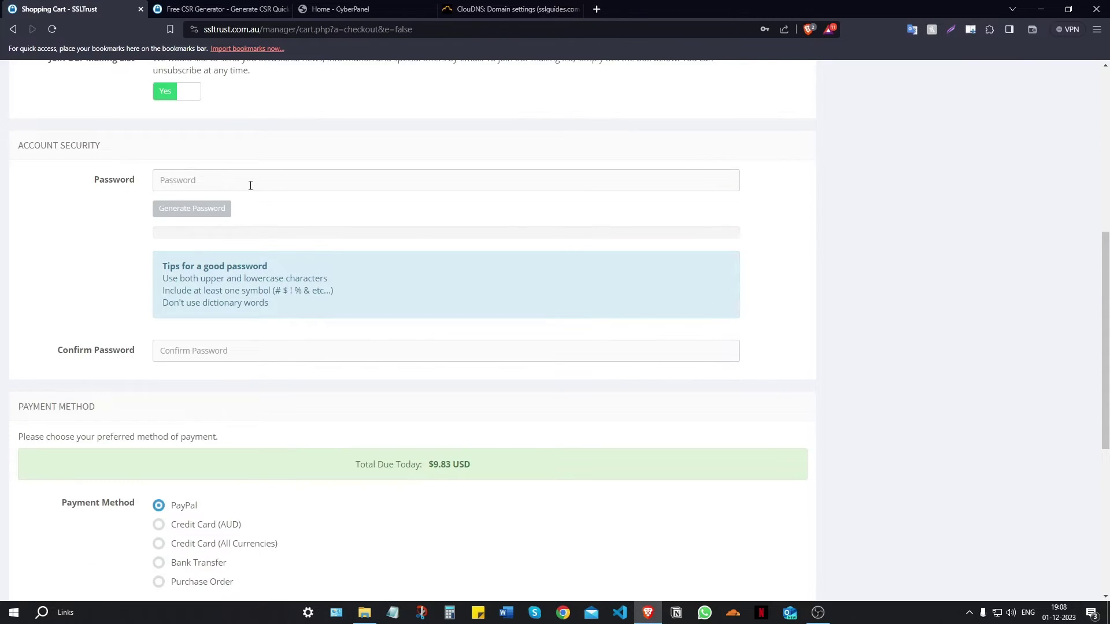
scroll(254, 192, "down", 2)
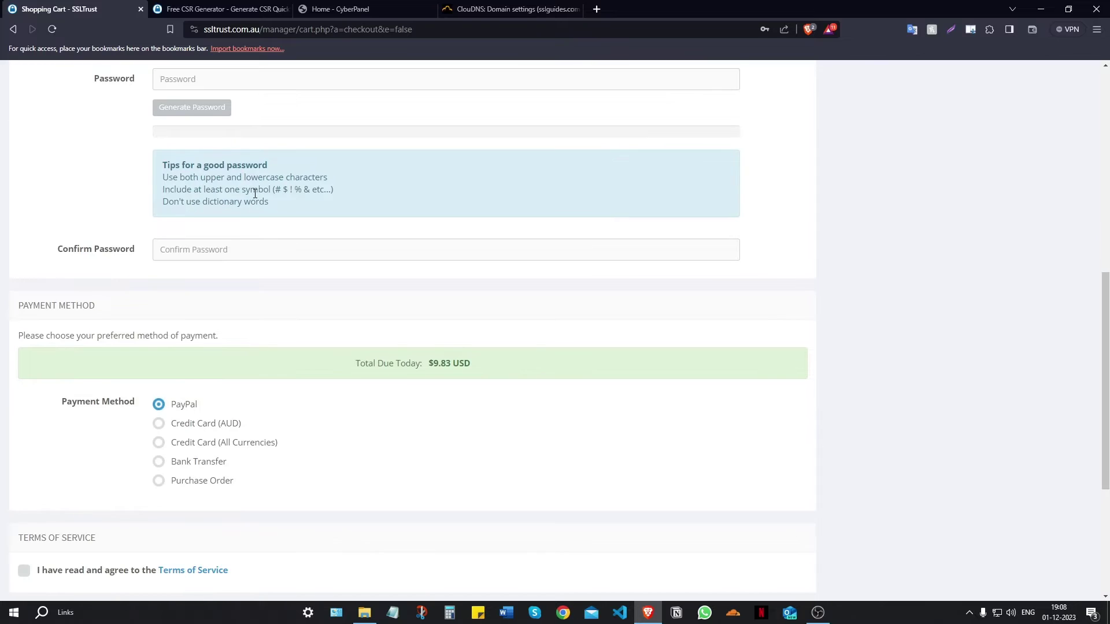
scroll(255, 194, "down", 2)
scroll(259, 235, "down", 2)
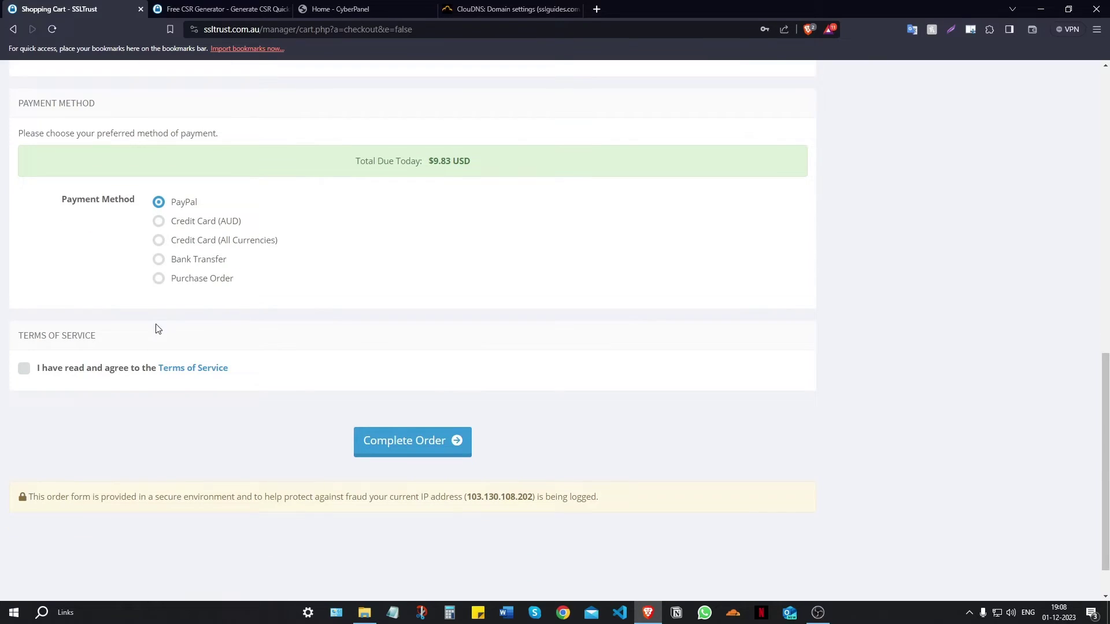
left_click(396, 439)
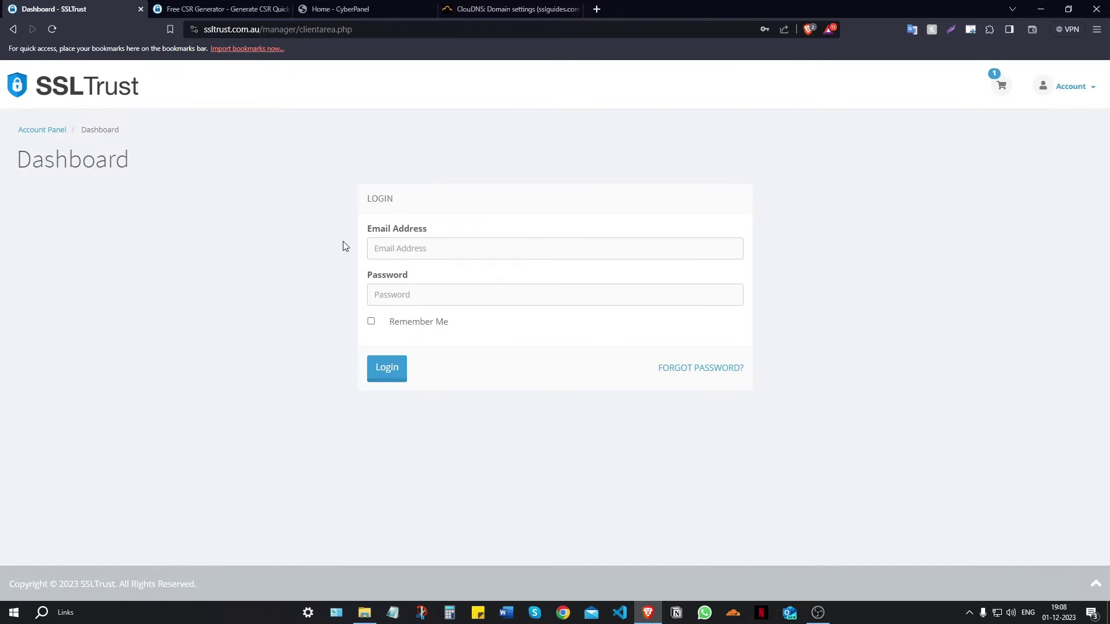
- Sign in with the saved SSLTrust credentials and open the Extras - SSL service awaiting configuration
left_click(381, 249)
left_click(456, 289)
left_click(395, 368)
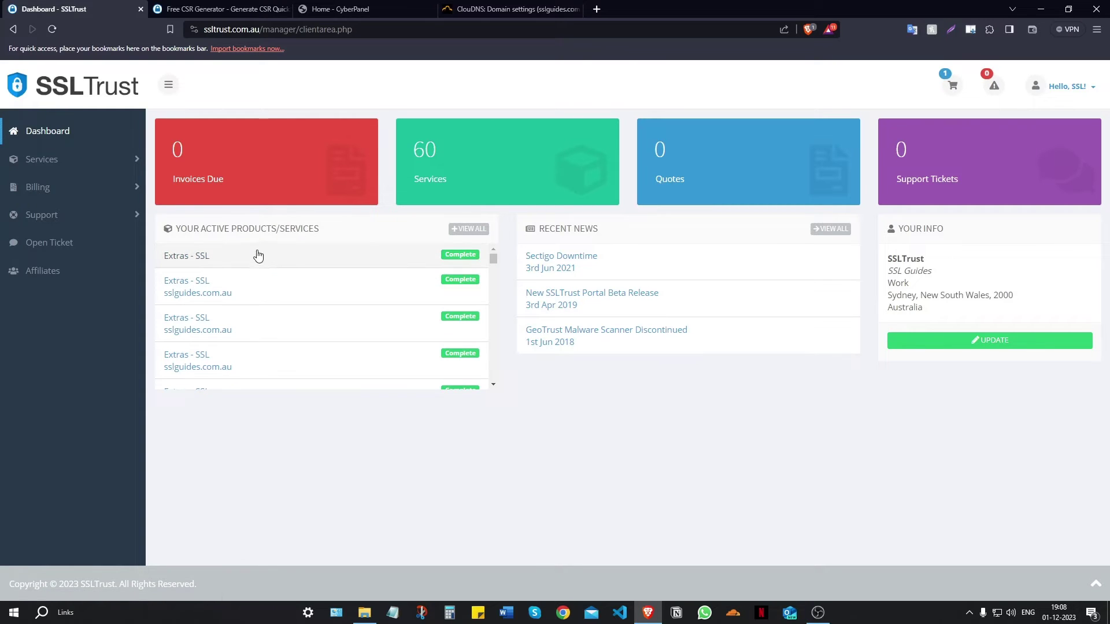
left_click(254, 260)
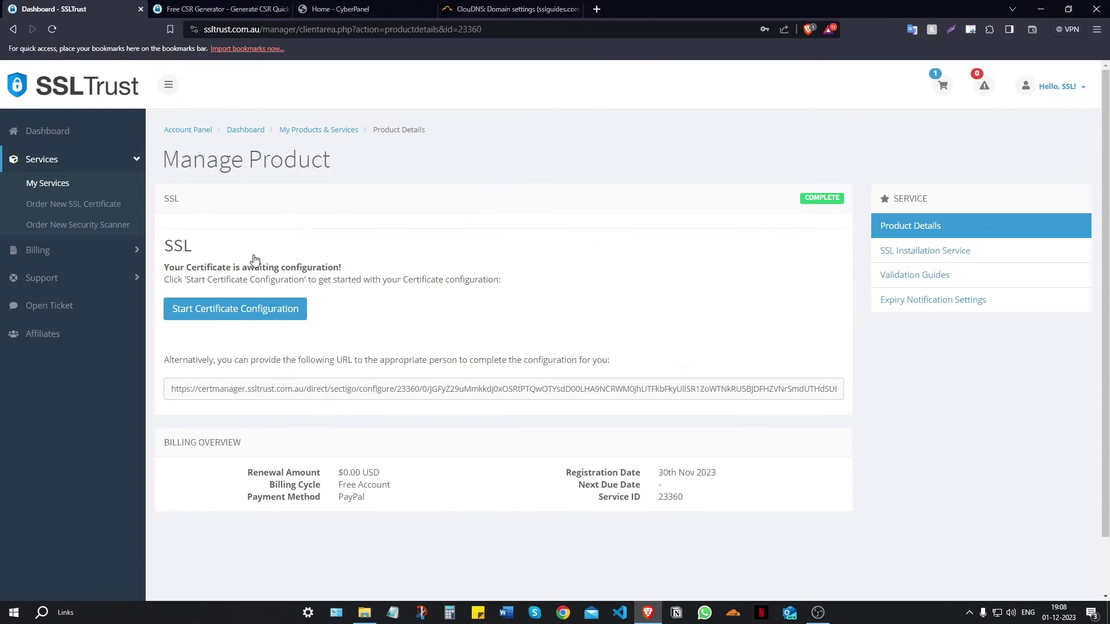
scroll(484, 277, "down", 2)
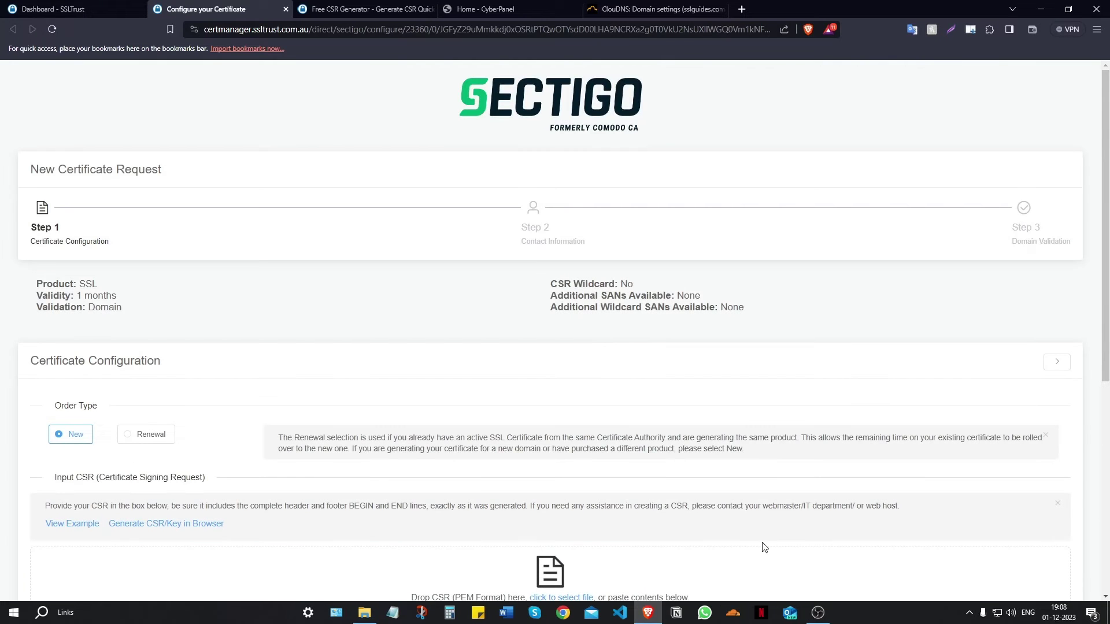
- Select and copy the full generated CSR text in the generator tab
left_click(817, 612)
left_click(817, 612)
scroll(231, 304, "down", 5)
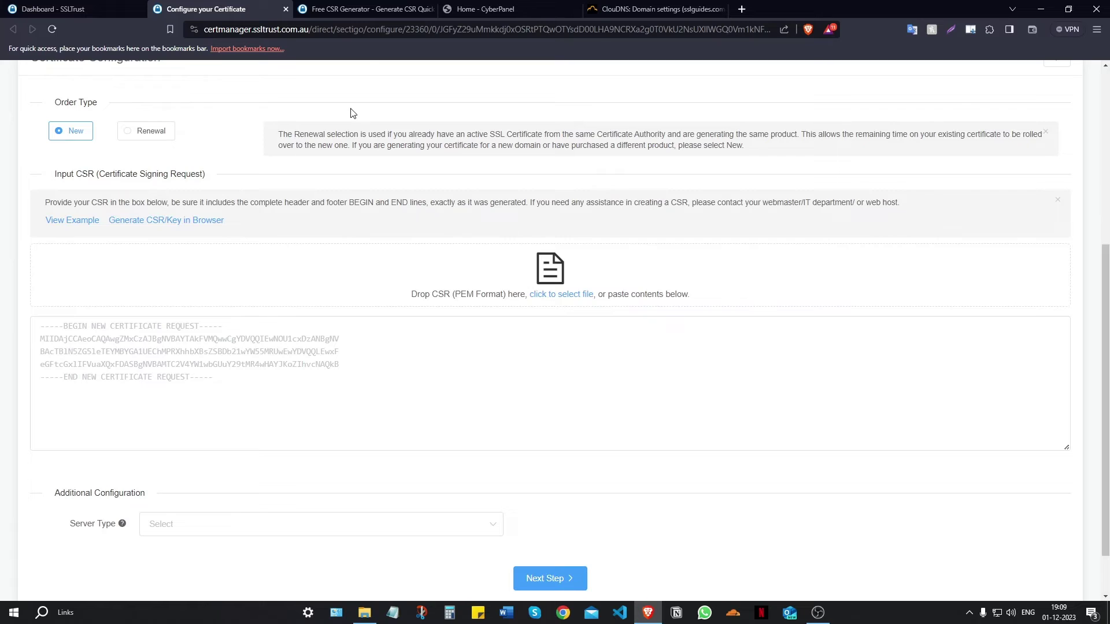
left_click(369, 10)
scroll(323, 162, "down", 9)
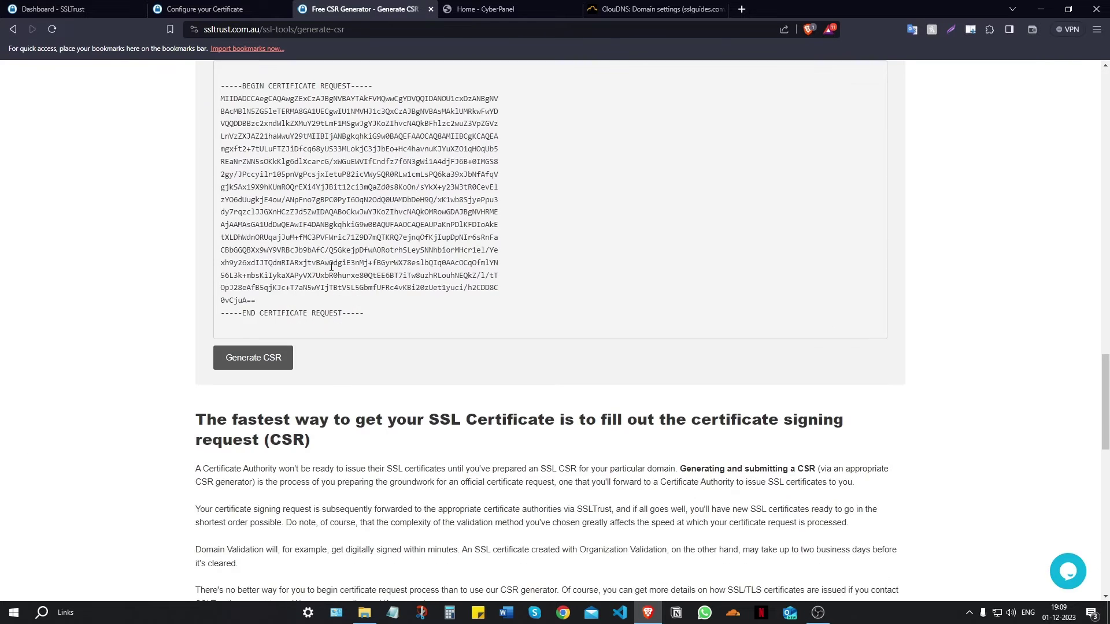
left_click_drag(372, 324, 220, 296)
scroll(283, 267, "up", 4)
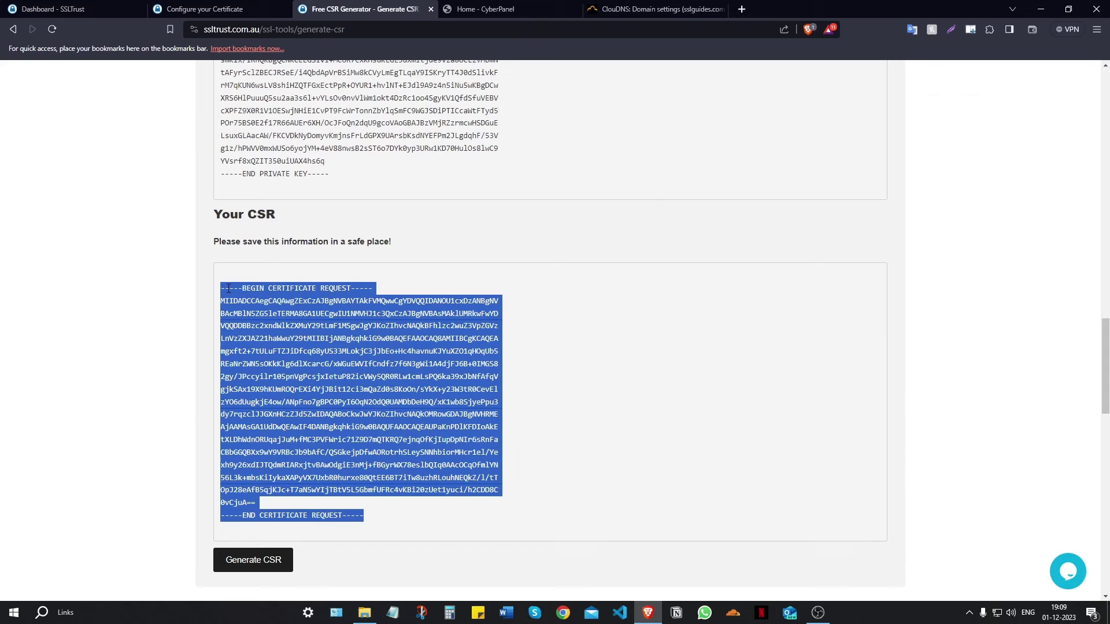
right_click(280, 314)
left_click(293, 321)
- Paste the CSR into Sectigo's request box, verify it, and set server type to OTHER
left_click(243, 4)
right_click(295, 338)
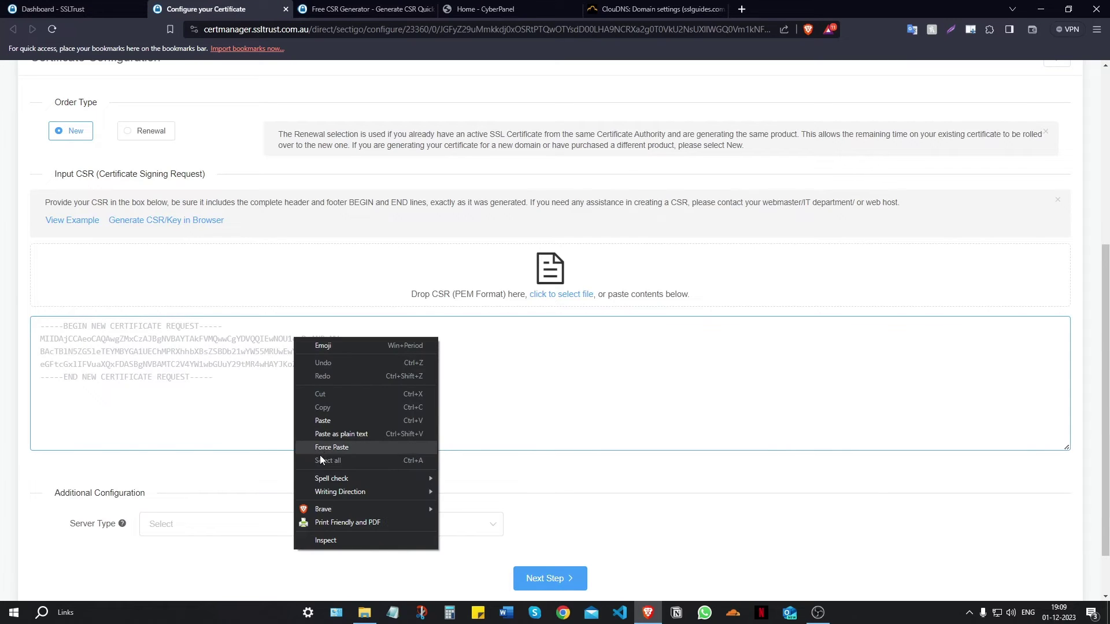
left_click(328, 424)
scroll(252, 312, "down", 3)
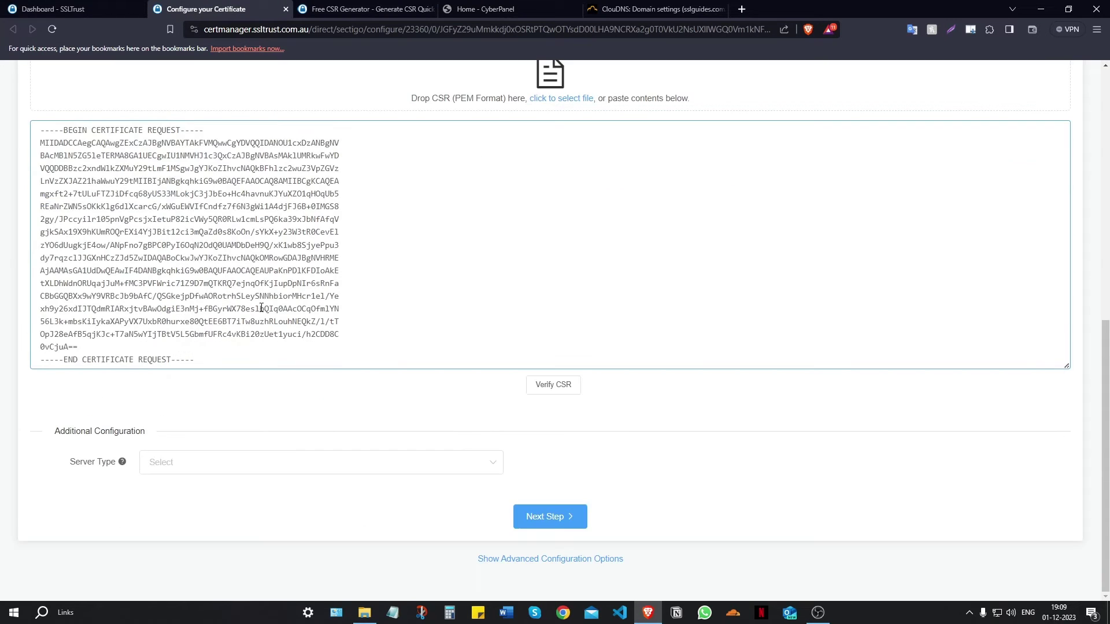
left_click(551, 399)
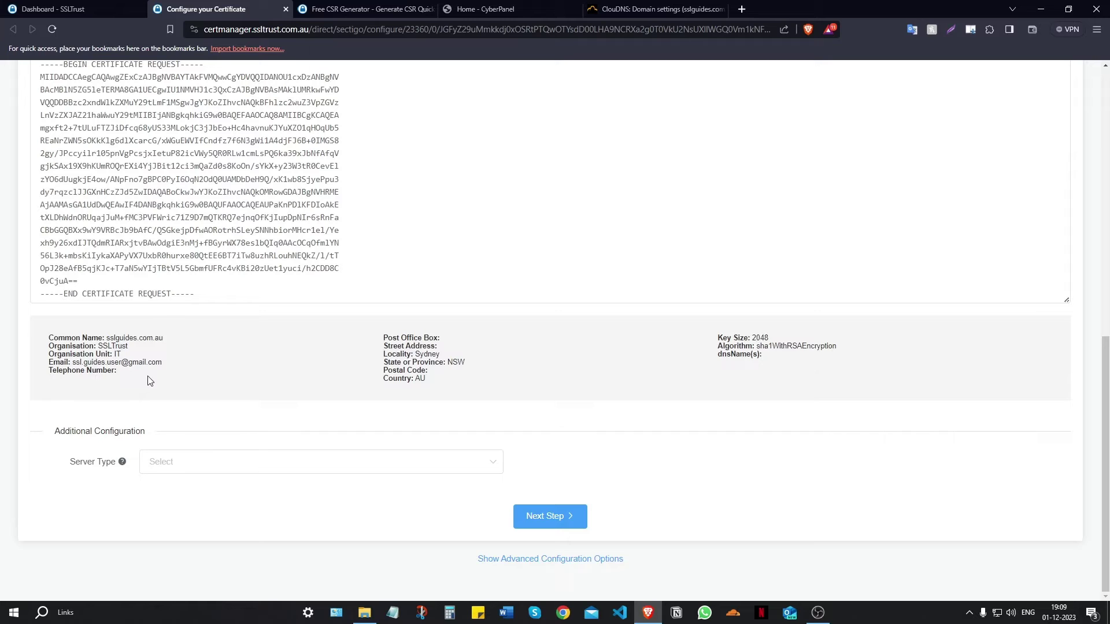
left_click(217, 467)
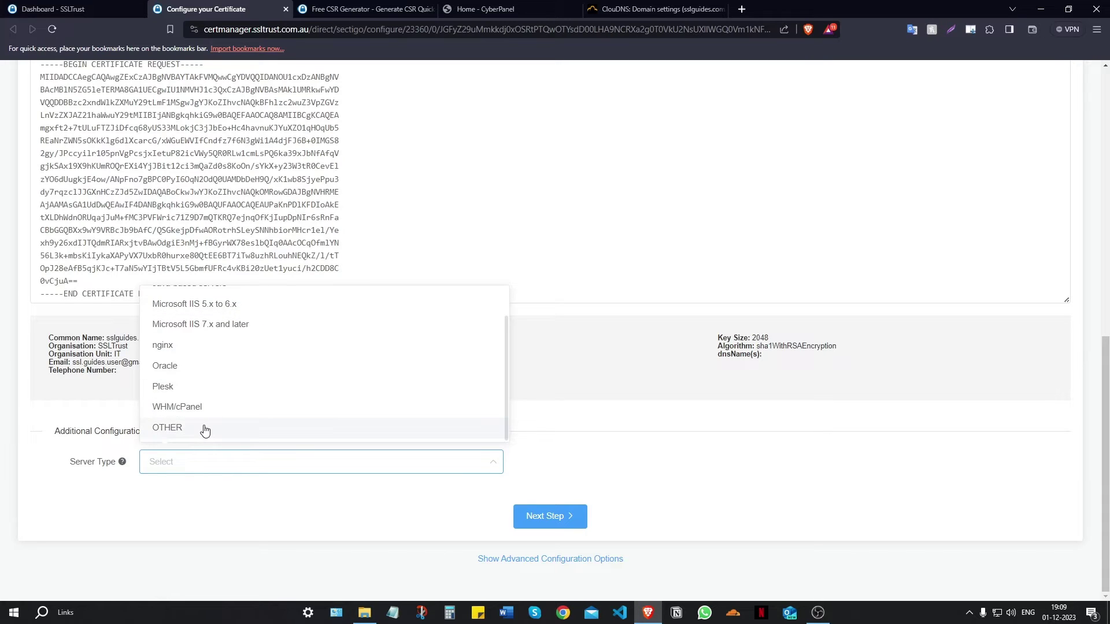
left_click(205, 428)
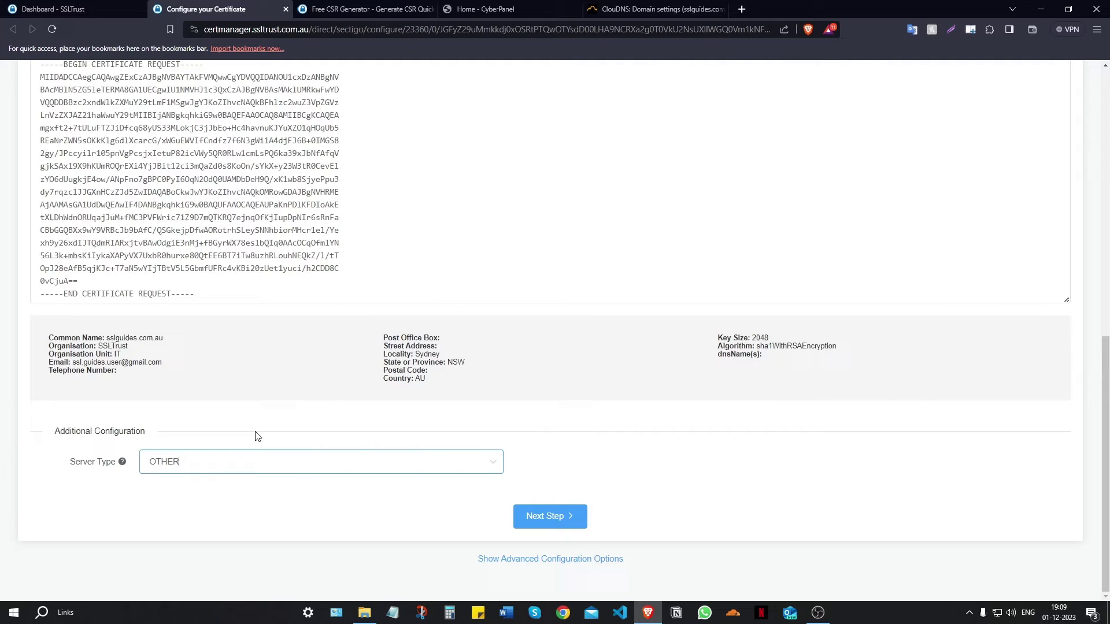
- On the contact step, enter the admin contact's title, first name, last name and e-mail address
left_click(572, 515)
scroll(211, 417, "up", 5)
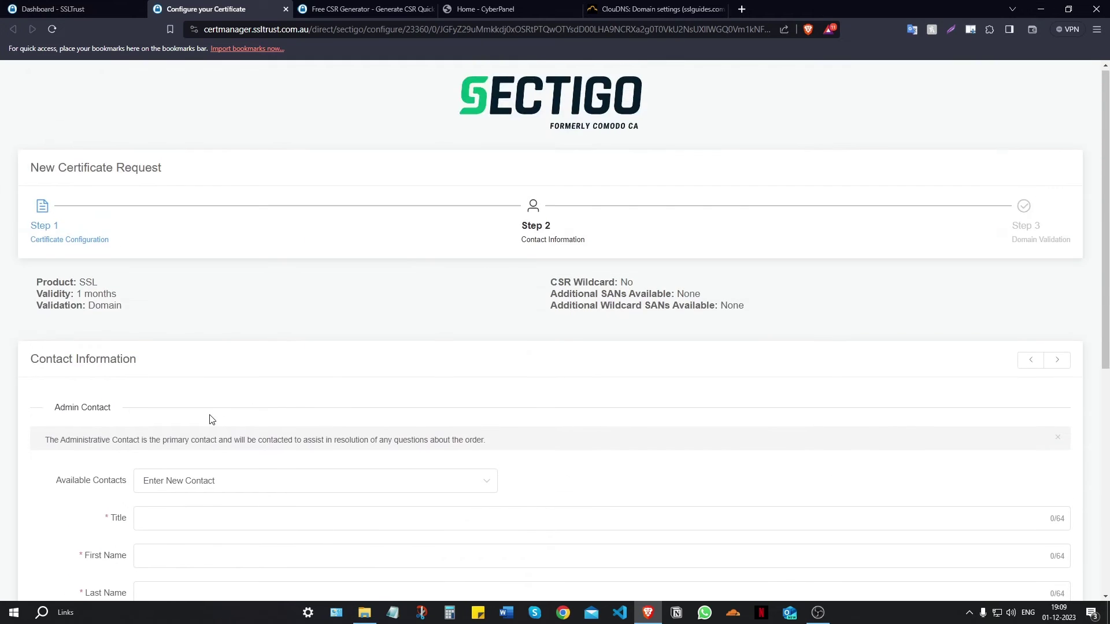
scroll(206, 416, "down", 4)
scroll(181, 324, "up", 1)
left_click(186, 315)
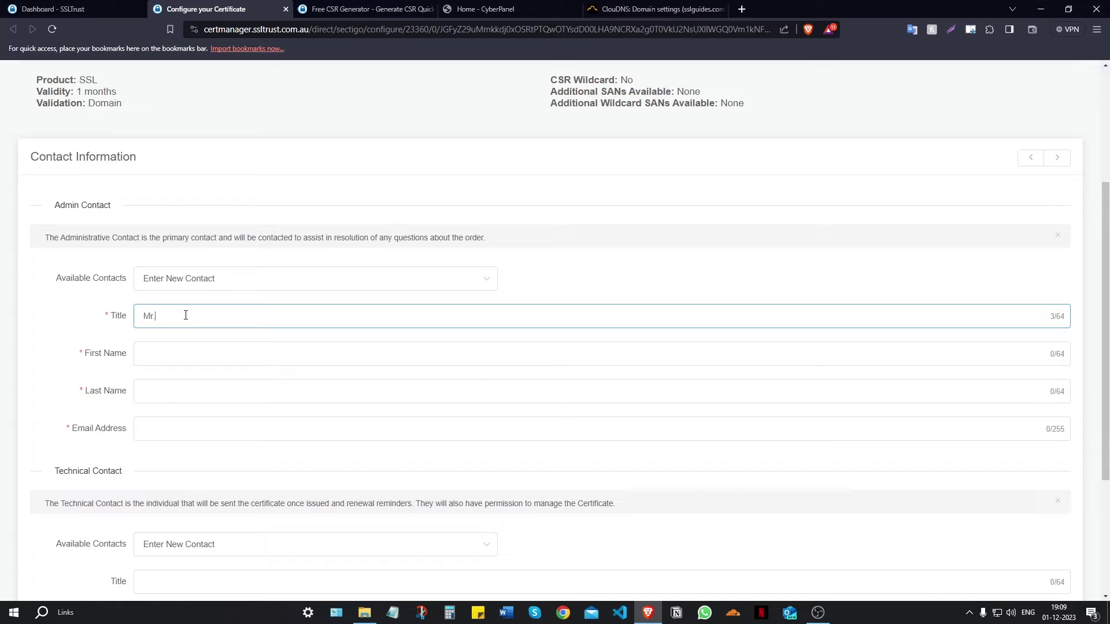
key("Tab")
key("Tab")
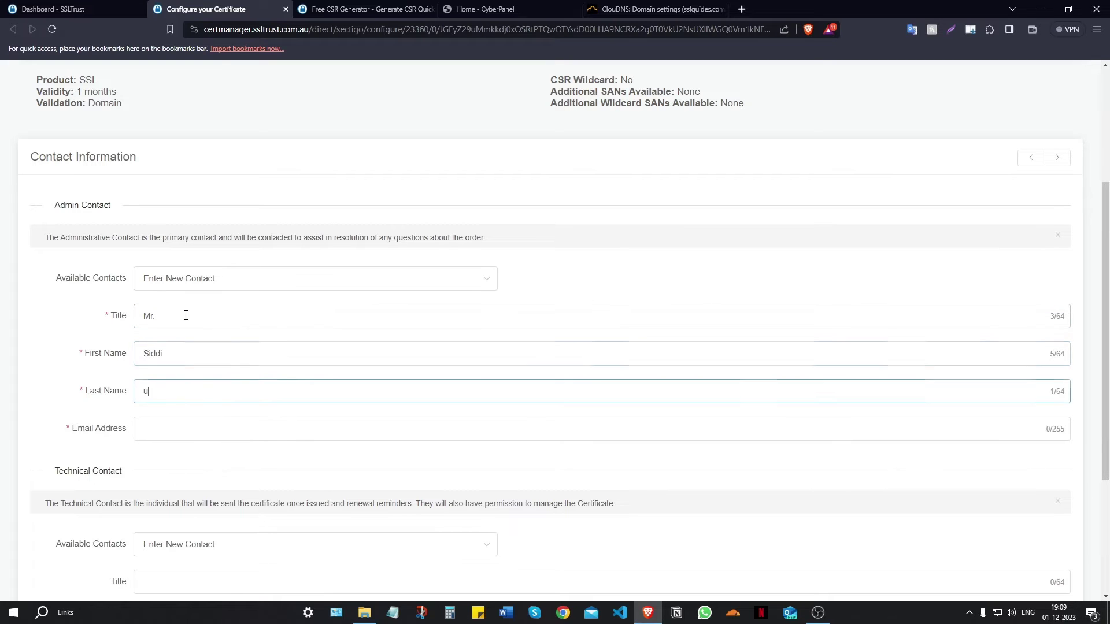
left_click(212, 342)
type("qui")
key("Tab")
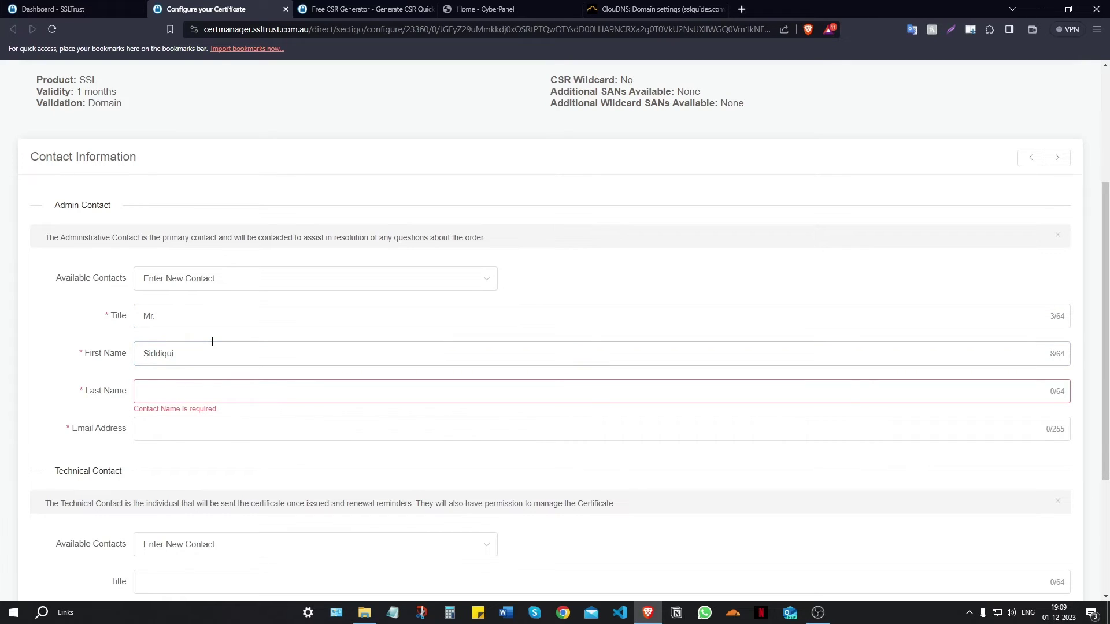
key("Tab")
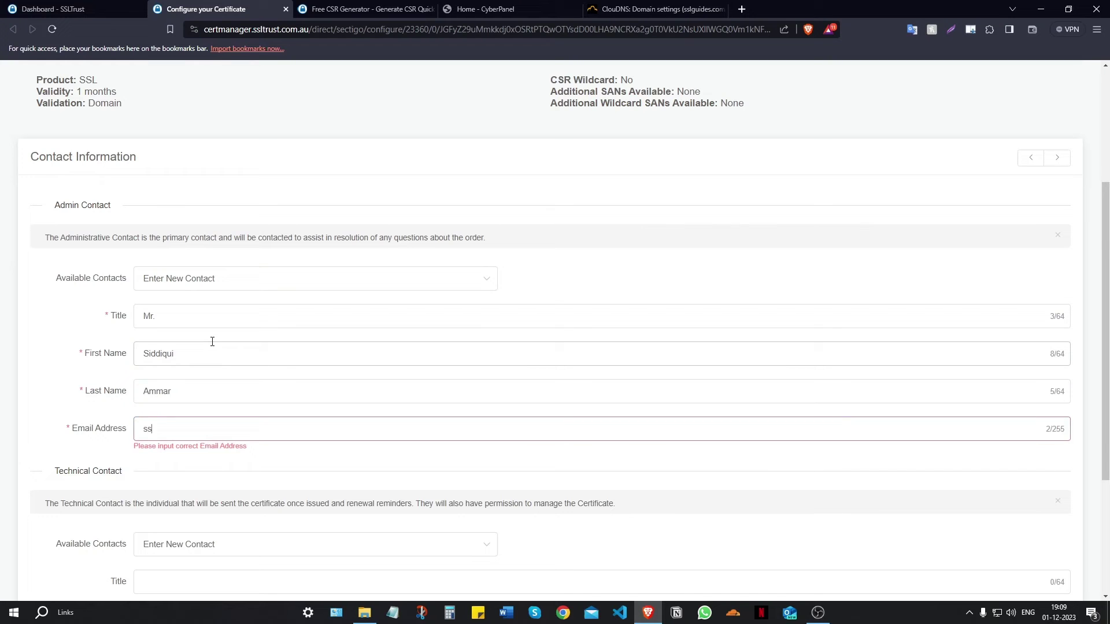
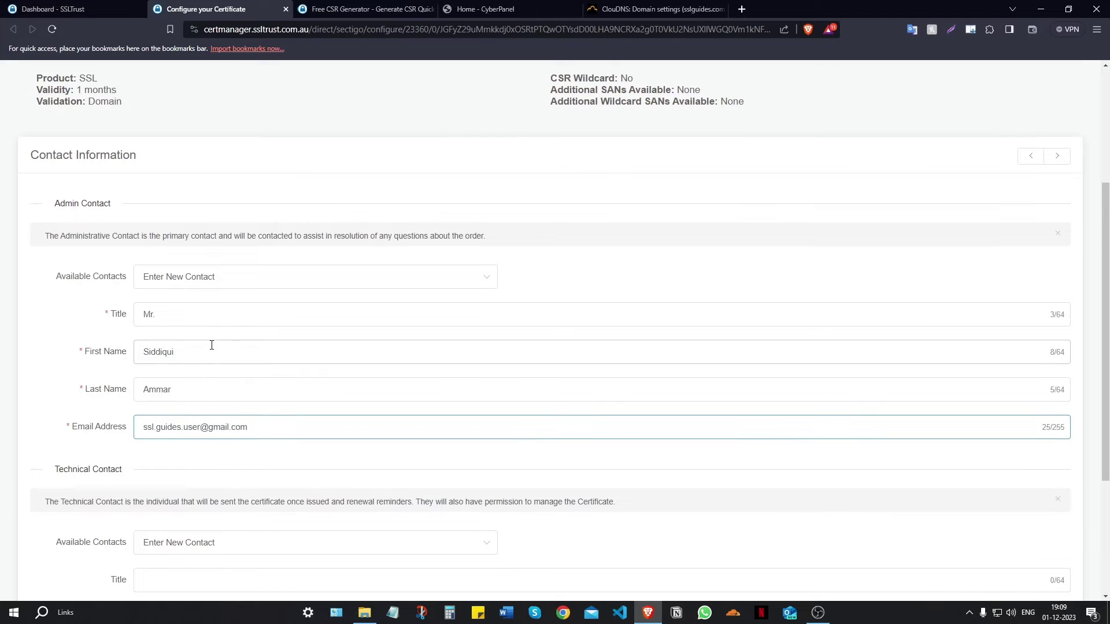
- Set Technical Contact to Use Admin Contact and continue to domain validation
scroll(212, 341, "down", 3)
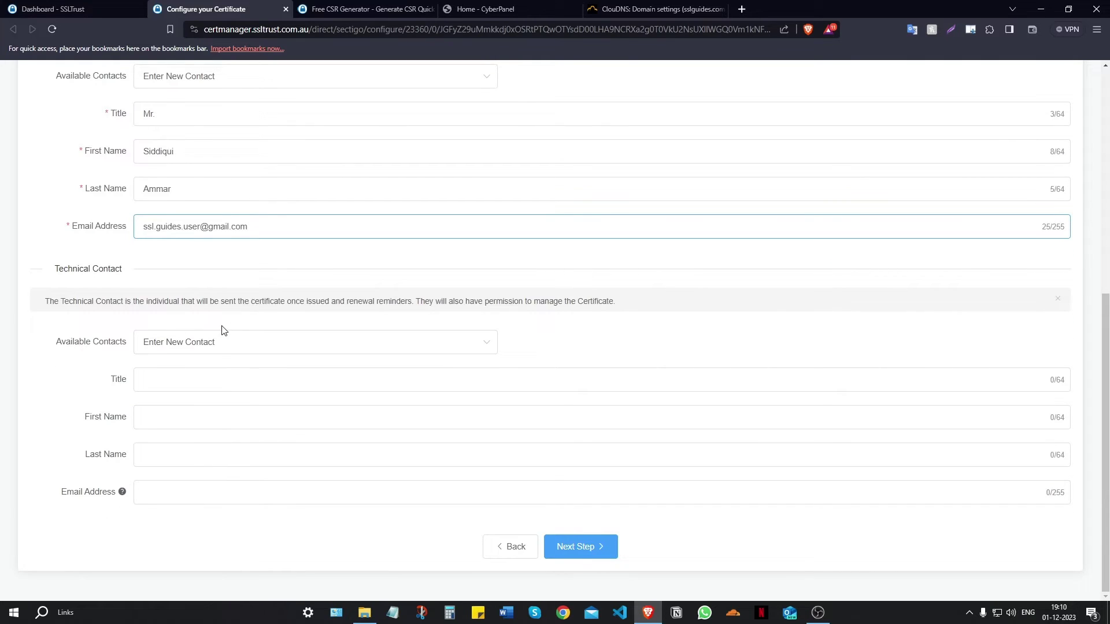
left_click(219, 342)
left_click(198, 393)
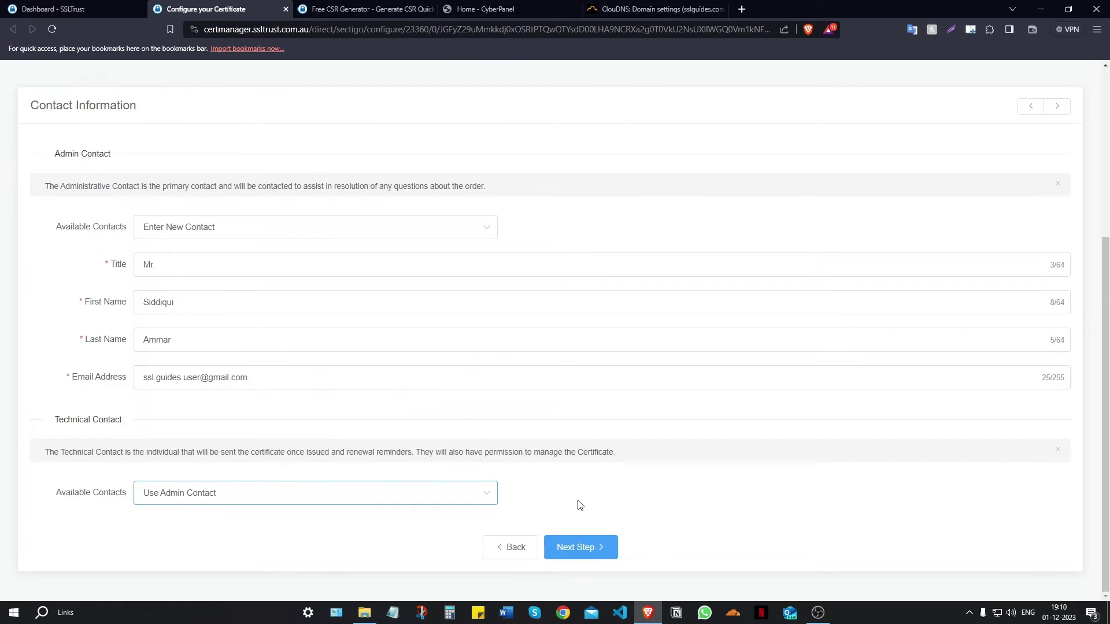
left_click(582, 547)
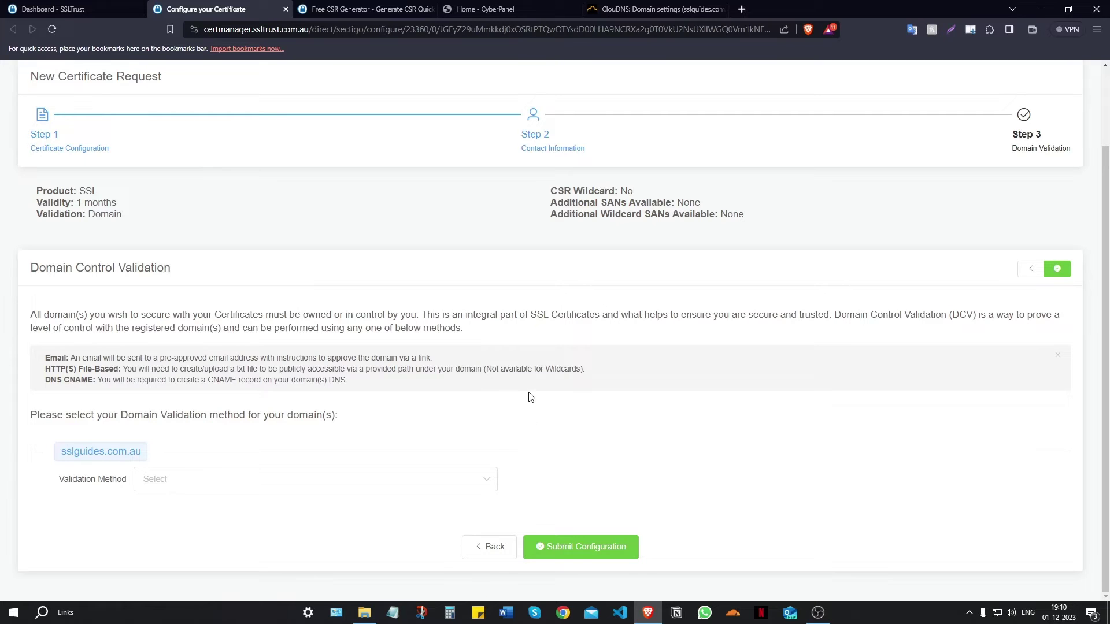
- Set the validation method to Email, keeping the domain's admin address as approver
scroll(531, 397, "up", 2)
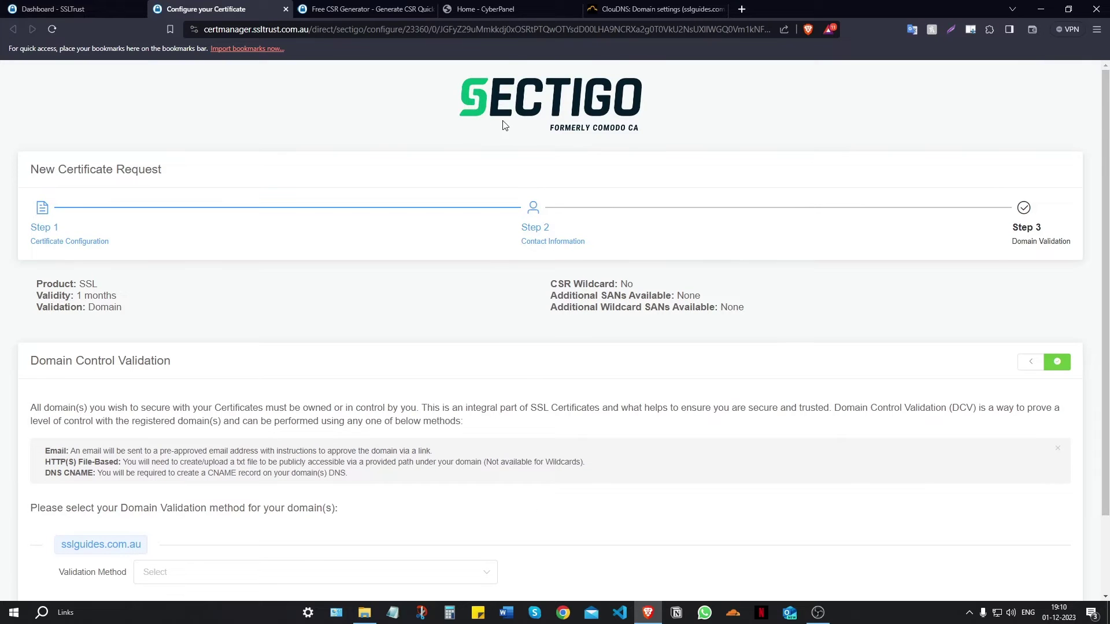
scroll(532, 139, "down", 2)
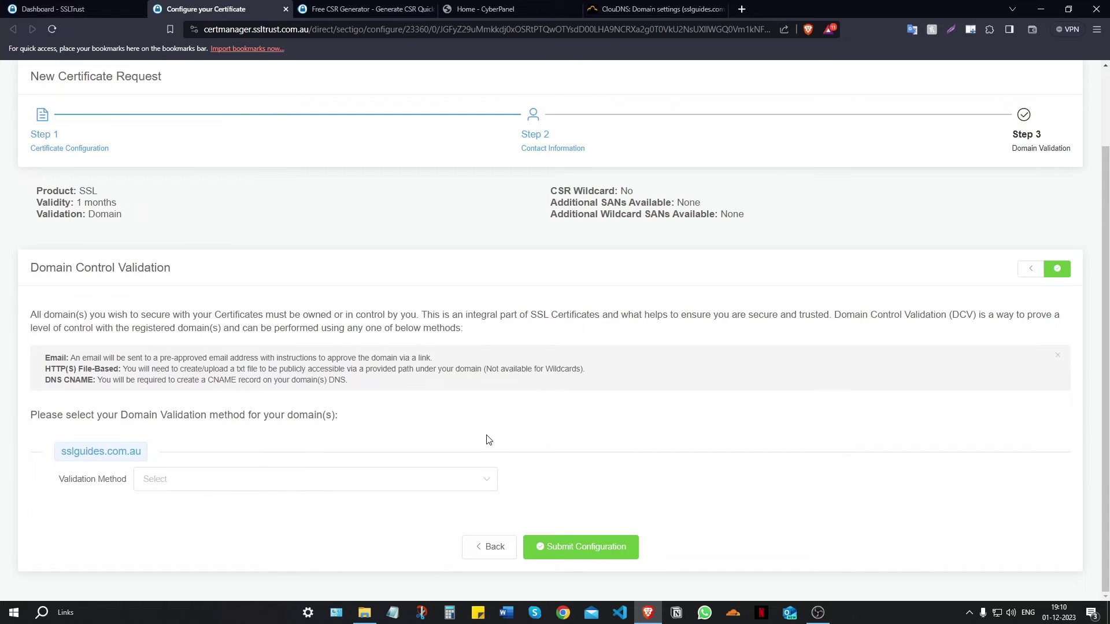
left_click(208, 473)
left_click(177, 516)
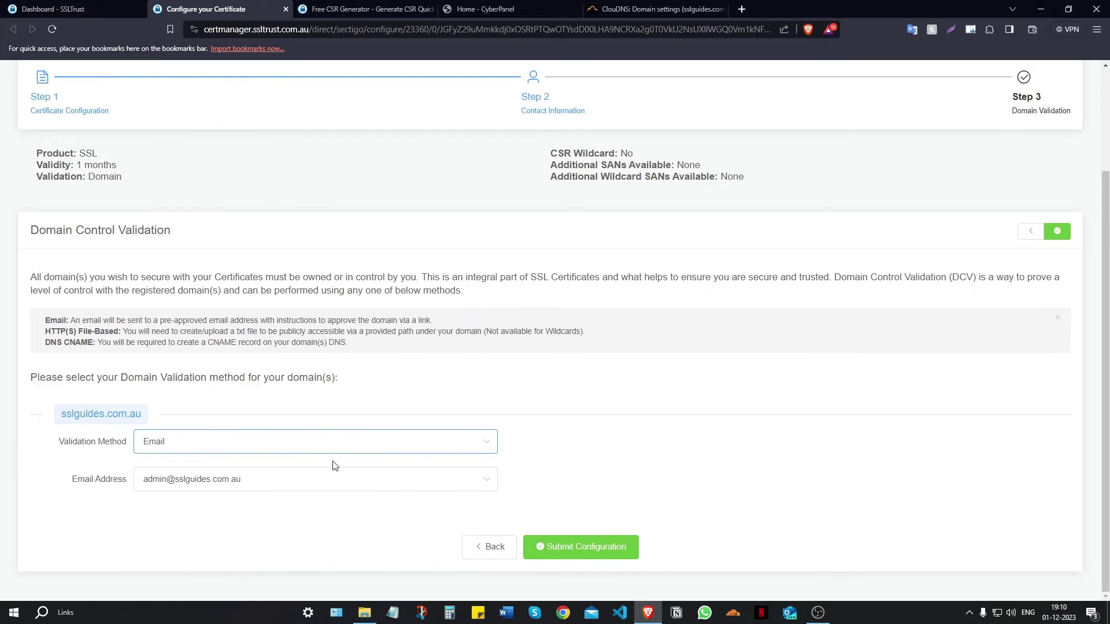
left_click(427, 486)
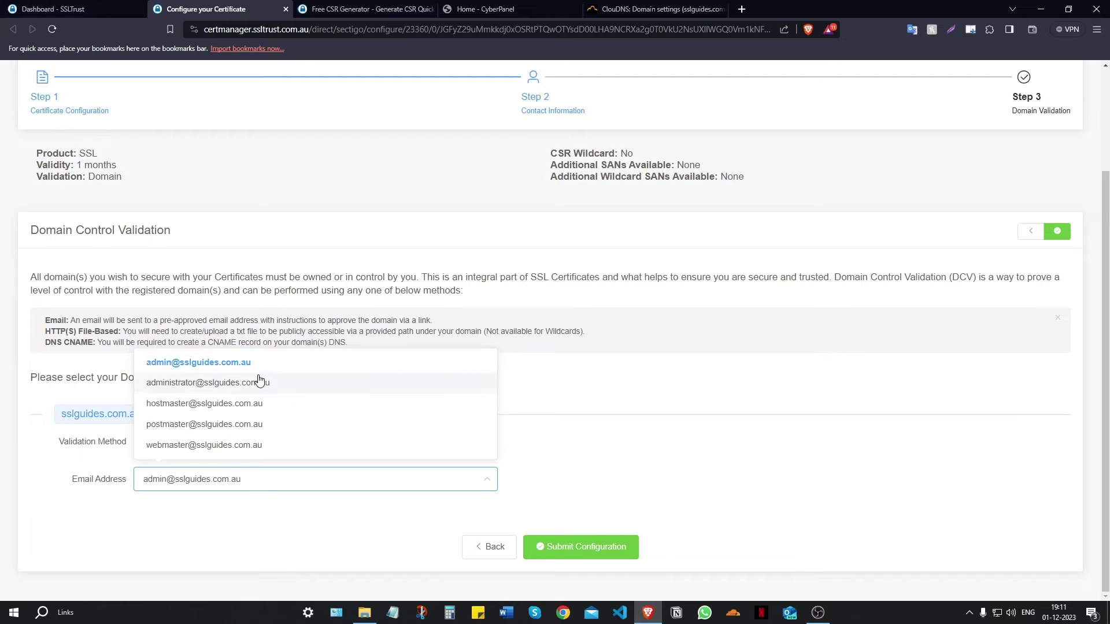
left_click(608, 373)
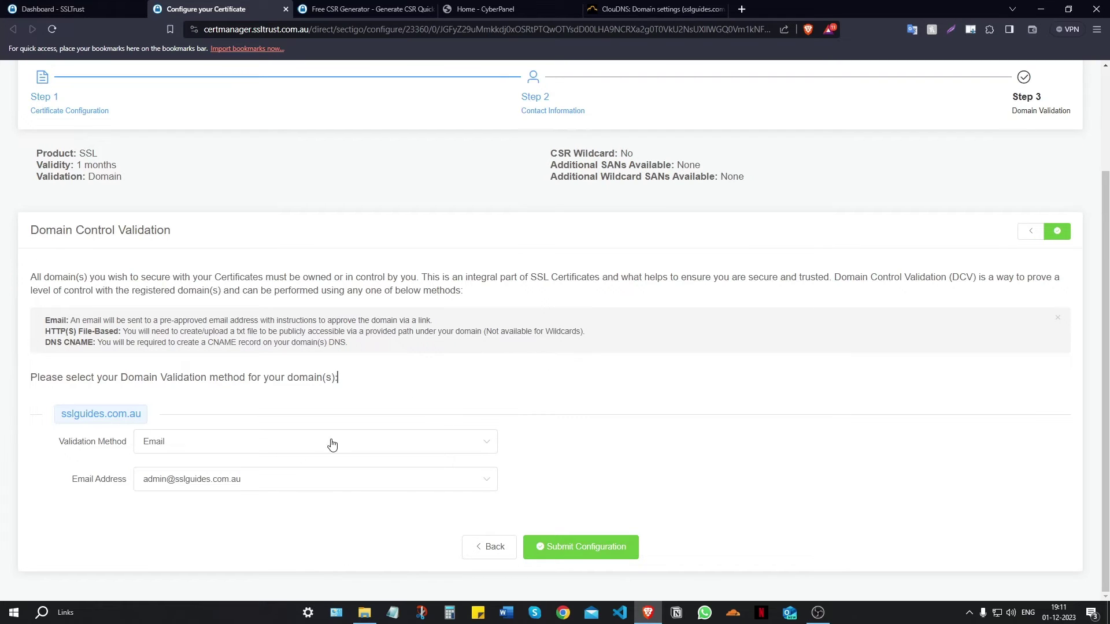
- Change the validation method for sslguides.com.au to HTTP File
left_click(297, 451)
left_click(205, 495)
scroll(486, 386, "down", 1)
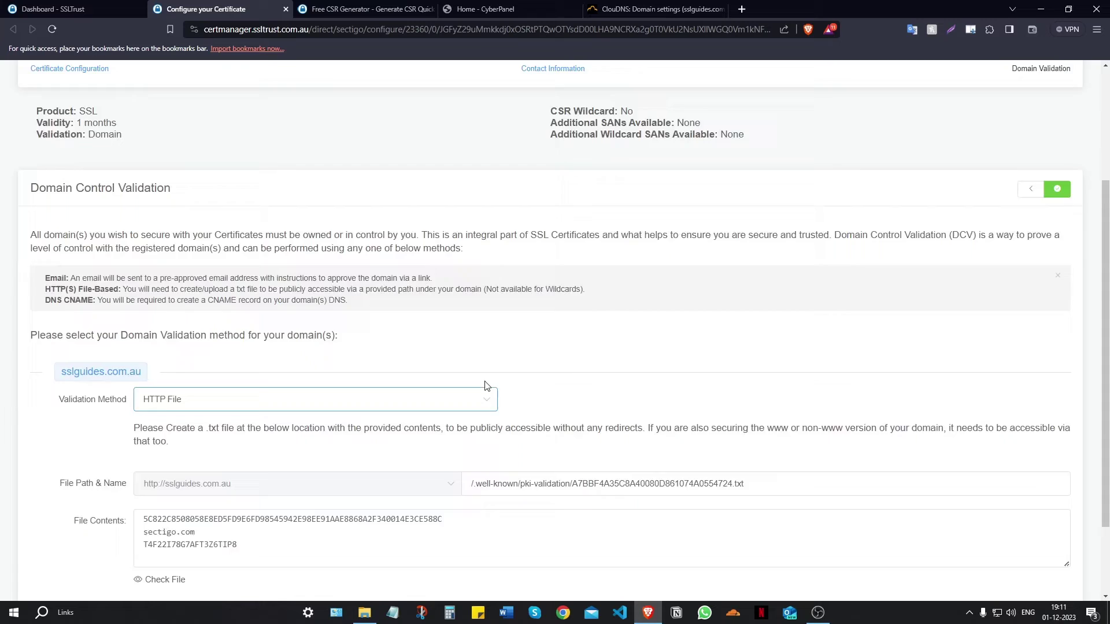
scroll(486, 386, "down", 2)
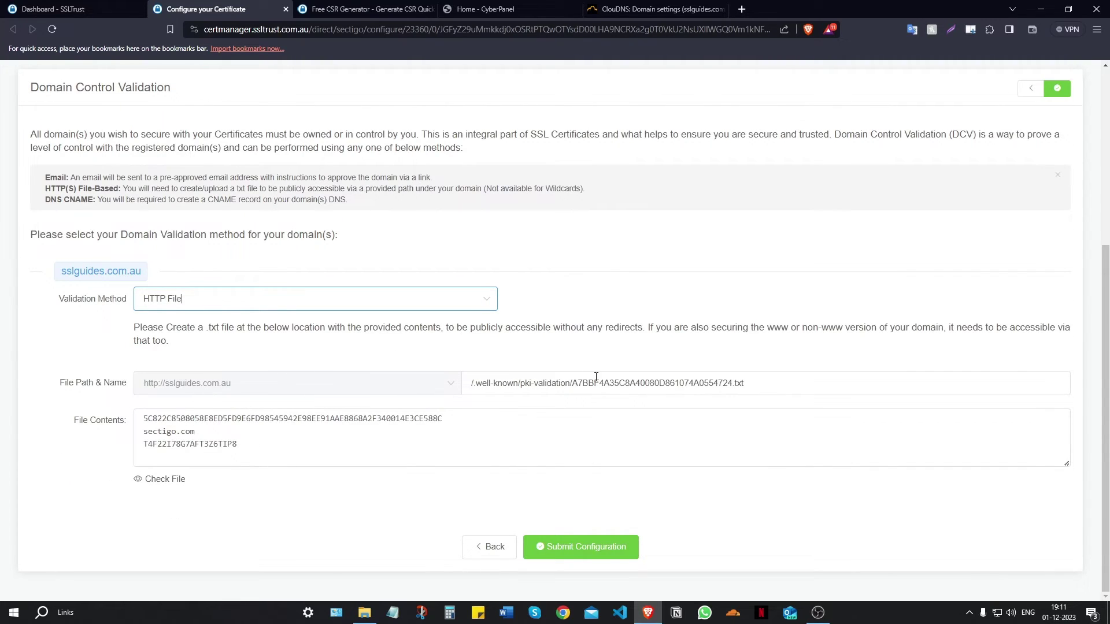
- Highlight the validation file name, its three-line contents and the /.well-known/pki-validation path
left_click_drag(732, 383, 572, 386)
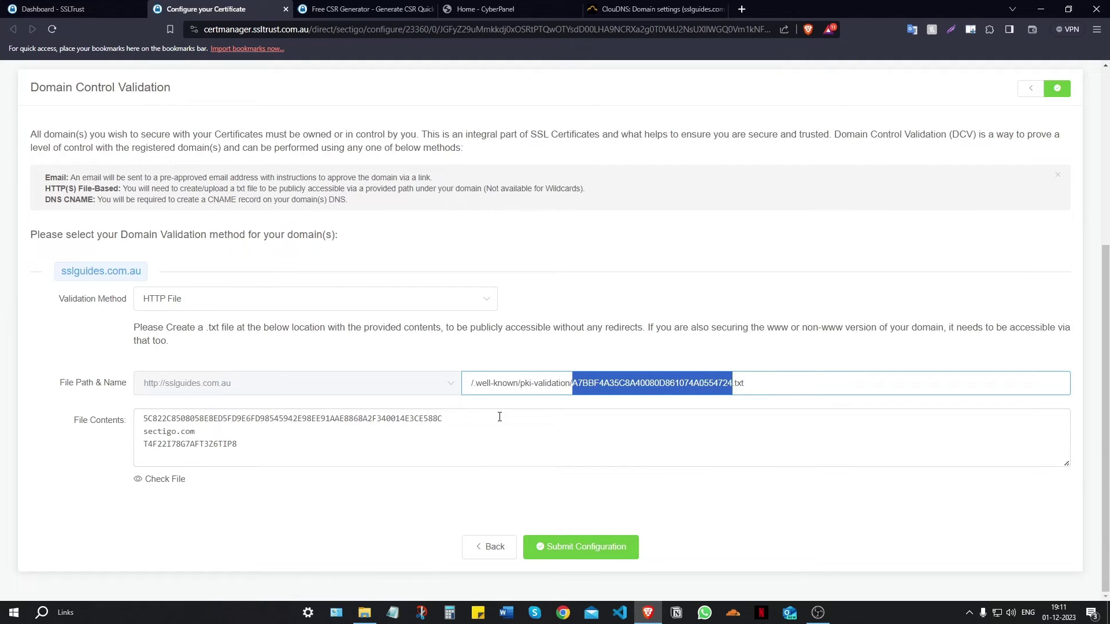
left_click_drag(306, 455, 123, 427)
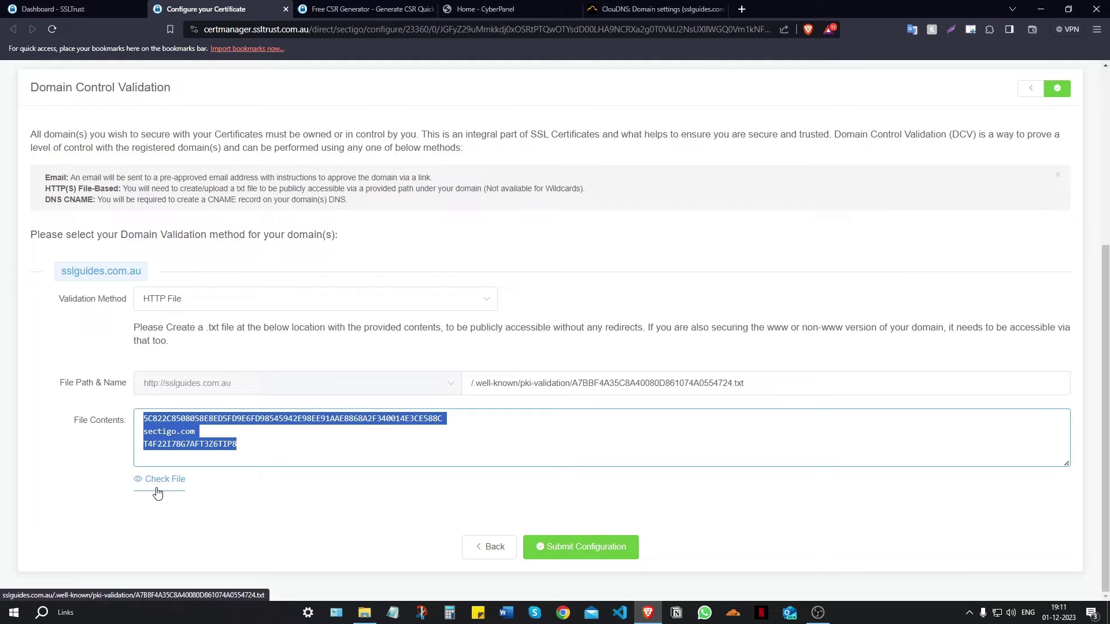
left_click(535, 361)
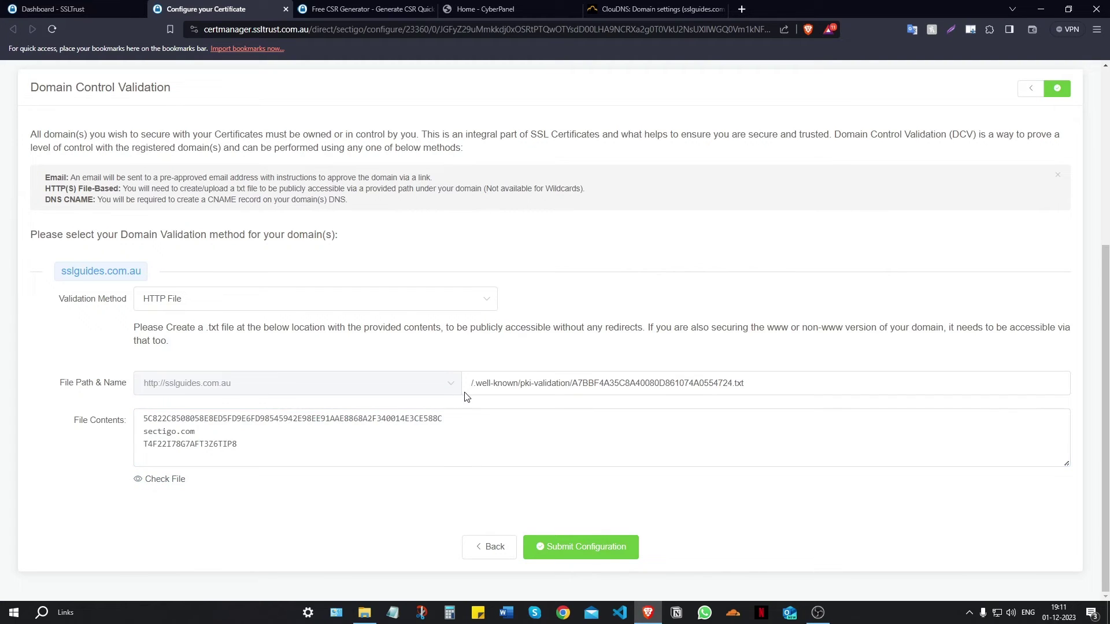
left_click_drag(570, 383, 446, 387)
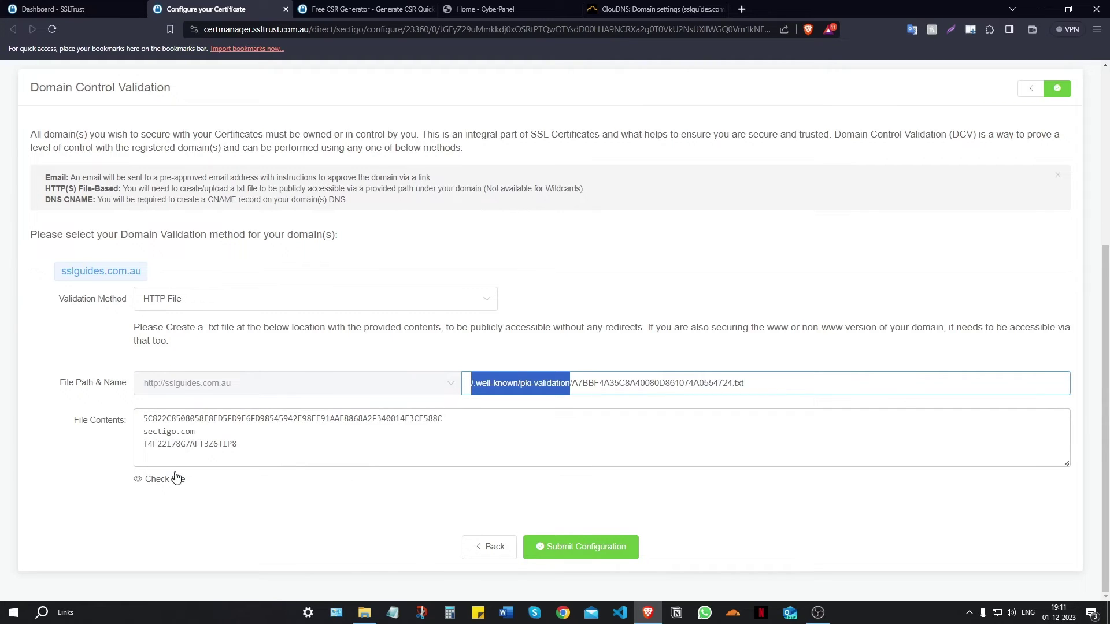
left_click(205, 517)
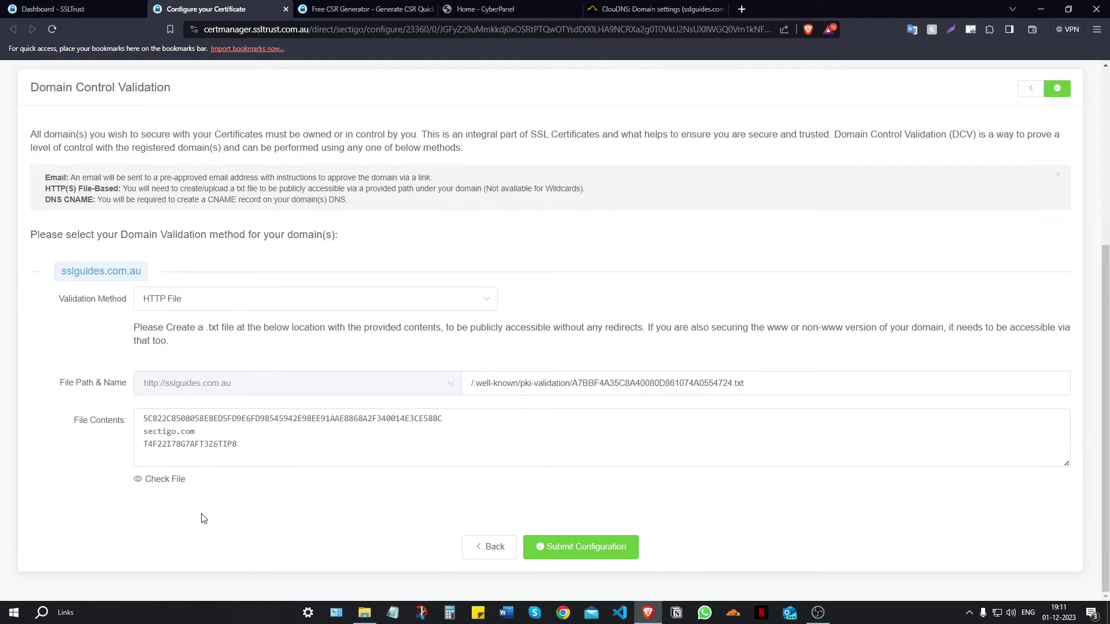
- Change the validation method to CNAME, revealing the DNS record name and sectigo.com value
left_click(215, 302)
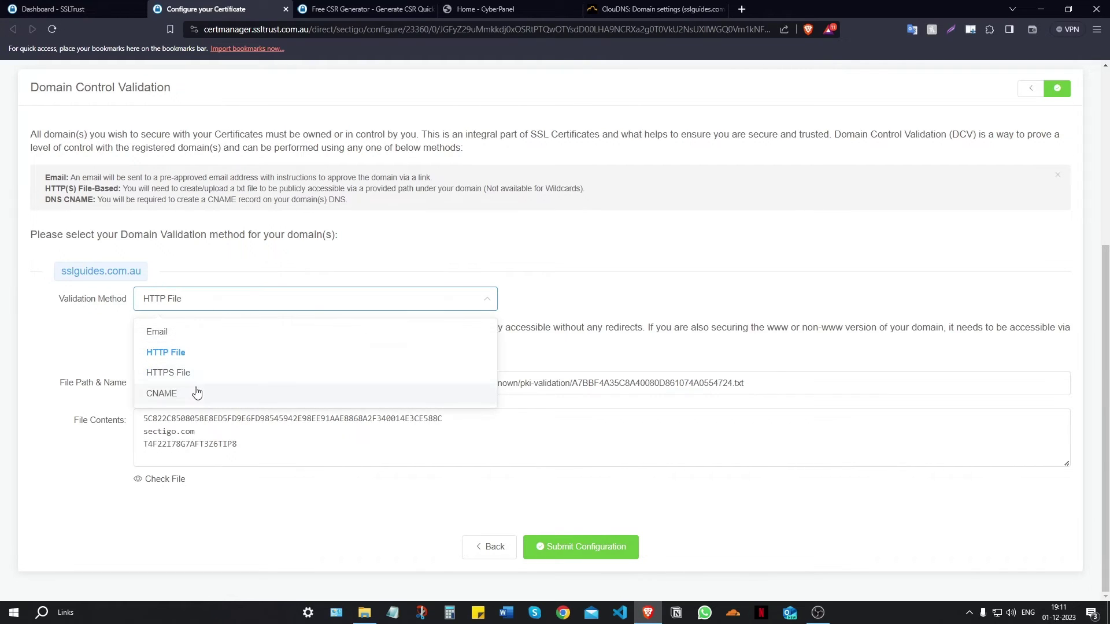
left_click(196, 390)
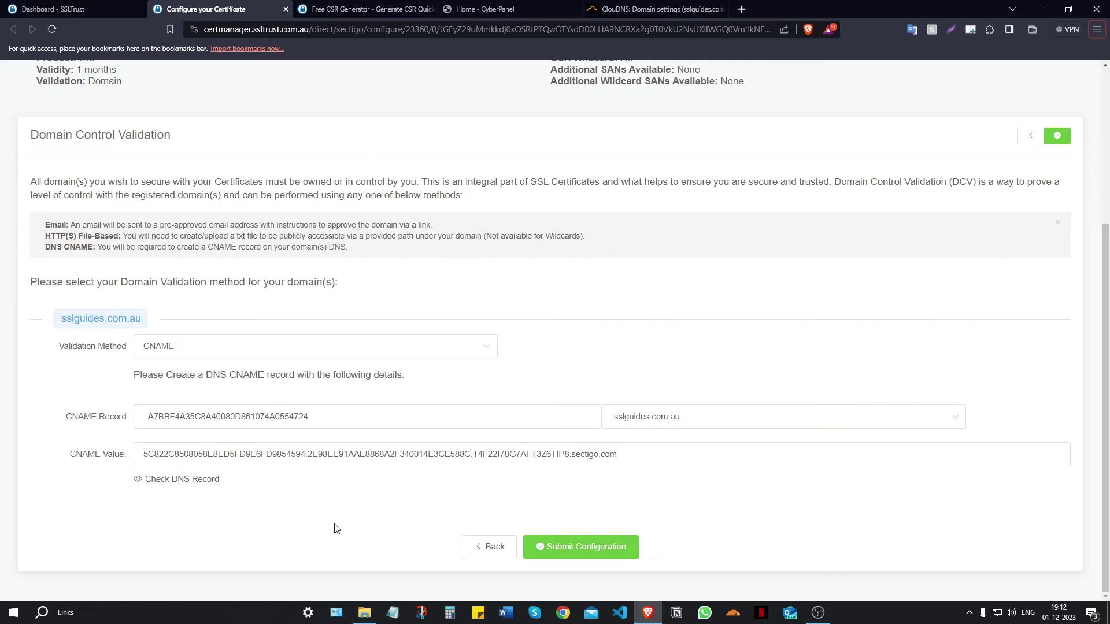
- Copy the Sectigo CNAME record name from the certificate validation details
left_click(656, 9)
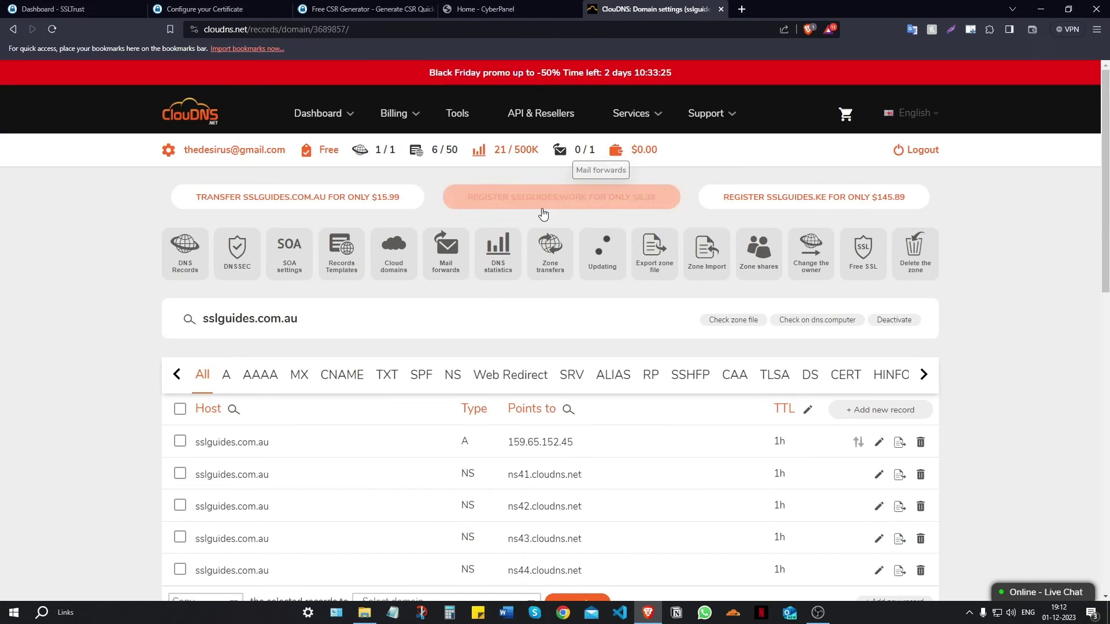
scroll(578, 226, "down", 3)
scroll(1008, 285, "up", 1)
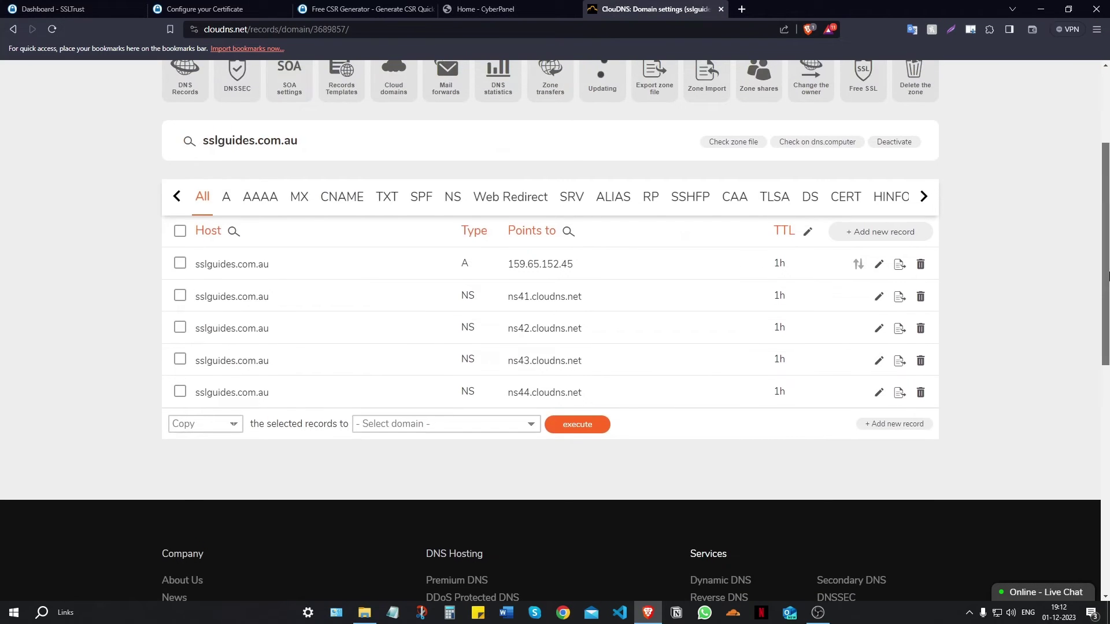
left_click(207, 7)
left_click_drag(320, 421, 125, 426)
right_click(226, 421)
left_click(245, 428)
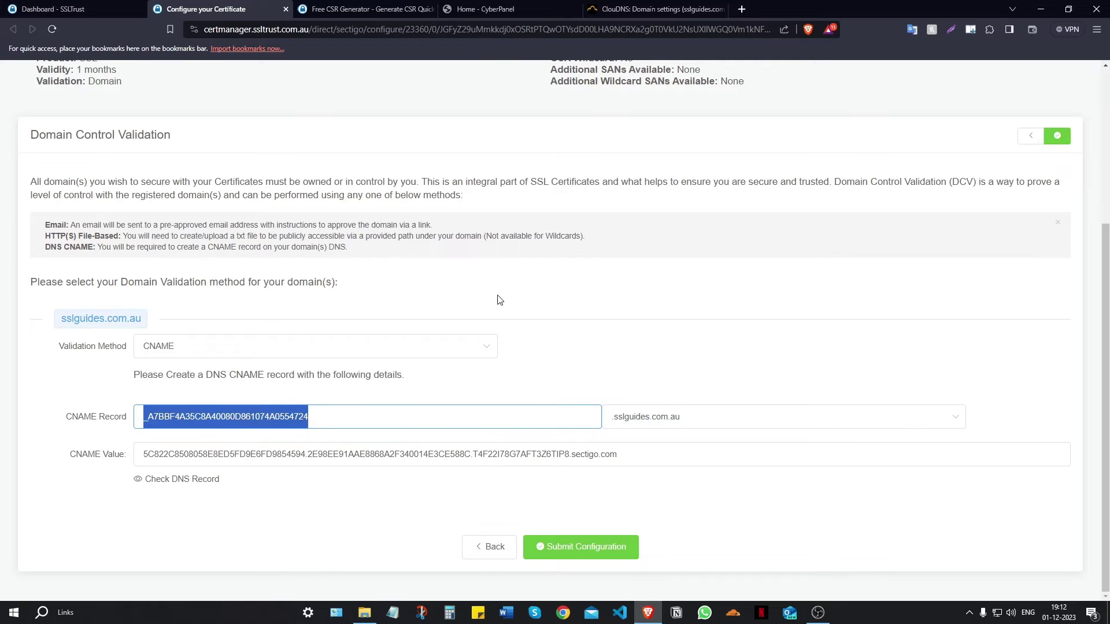
- Add a new CNAME record in ClouDNS with the copied record name as Host
left_click(652, 7)
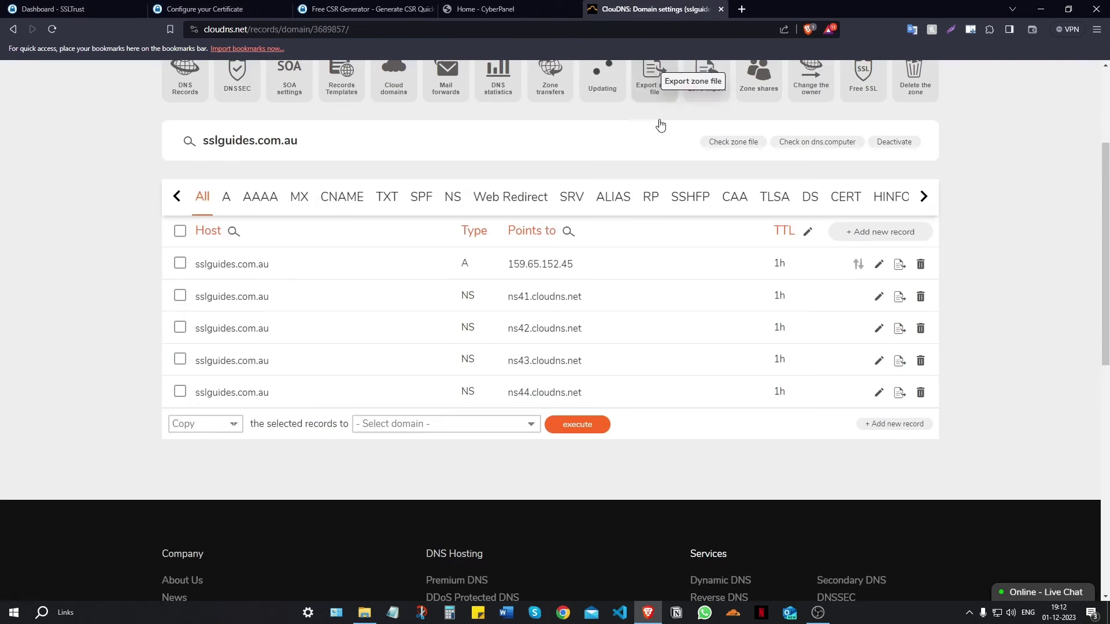
left_click(891, 234)
left_click(442, 205)
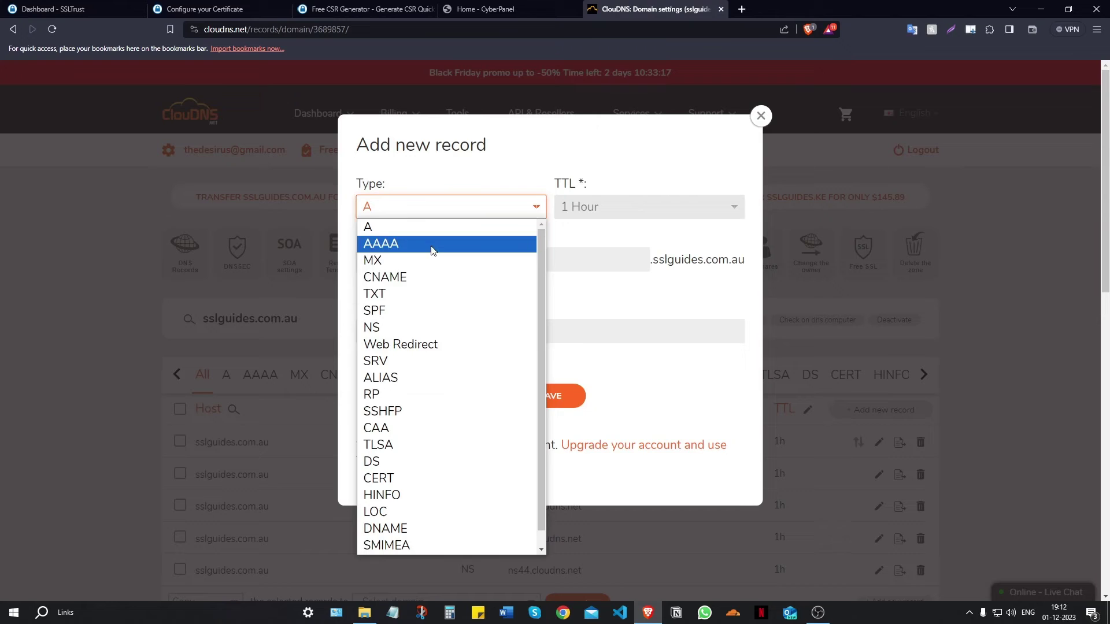
left_click(431, 277)
right_click(411, 263)
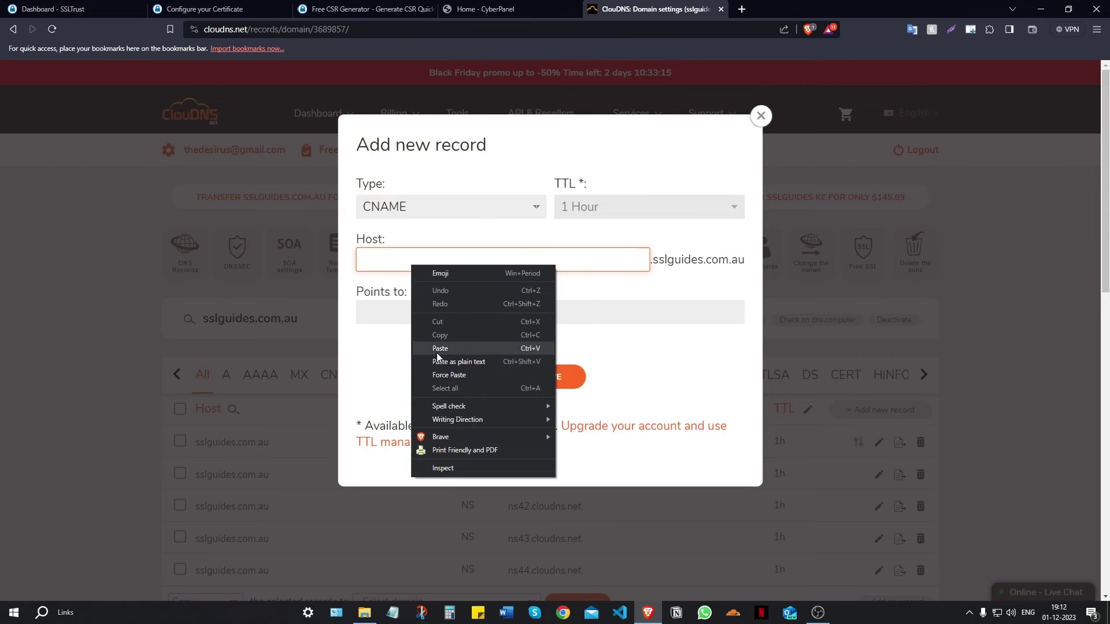
left_click(435, 349)
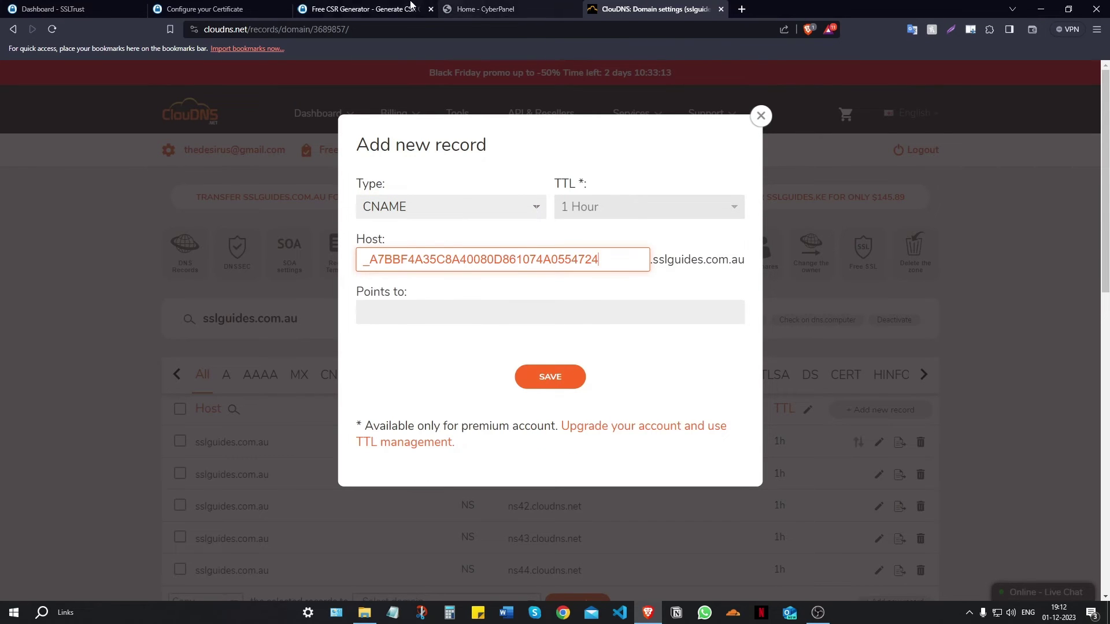
- Paste the sectigo.com CNAME value into Points to and save the record
left_click(203, 9)
left_click_drag(660, 447, 115, 445)
right_click(185, 454)
left_click(207, 460)
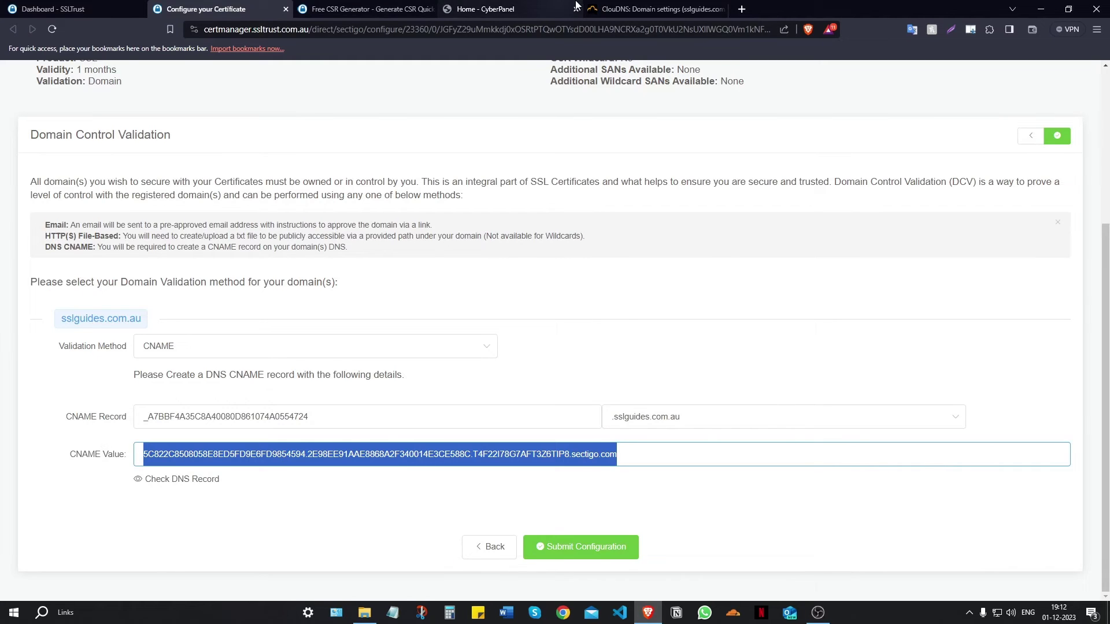
left_click(653, 8)
left_click(381, 315)
right_click(380, 315)
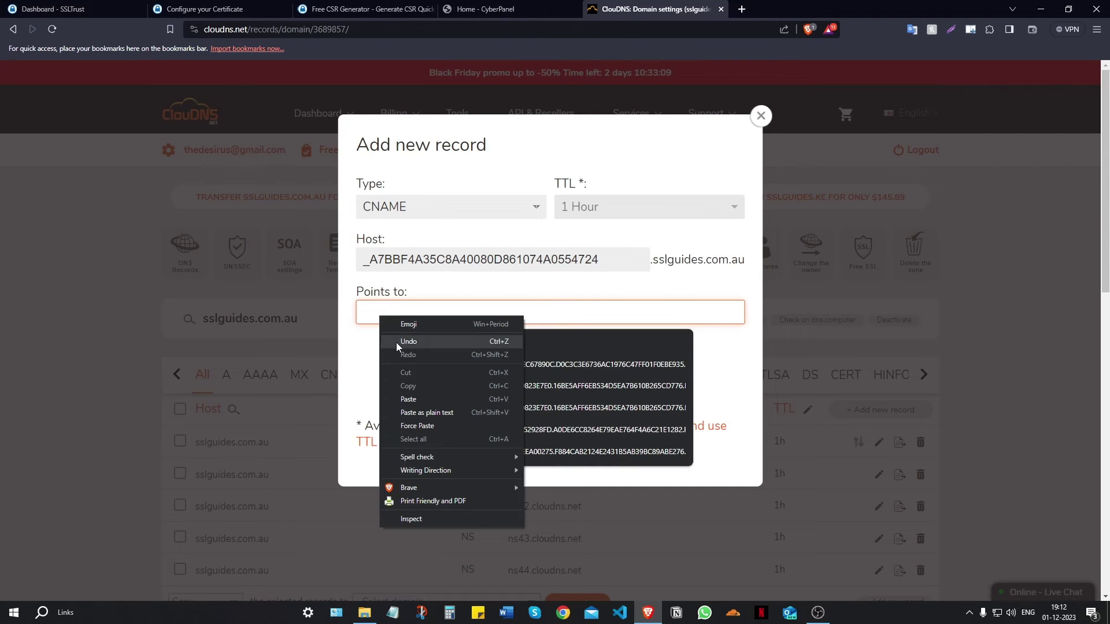
left_click(418, 405)
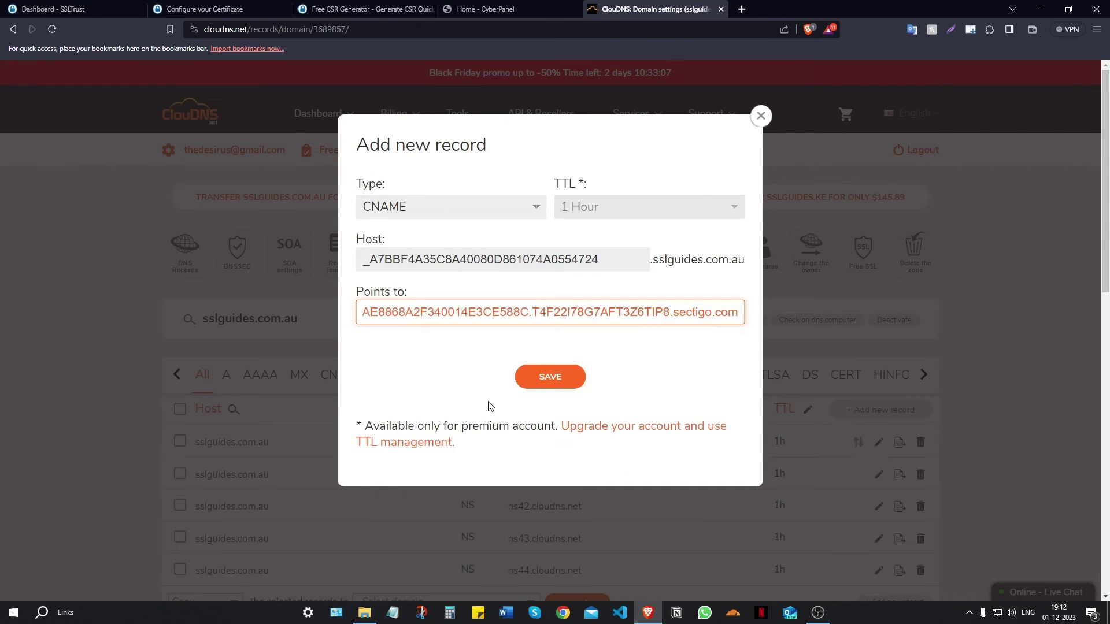
left_click(549, 377)
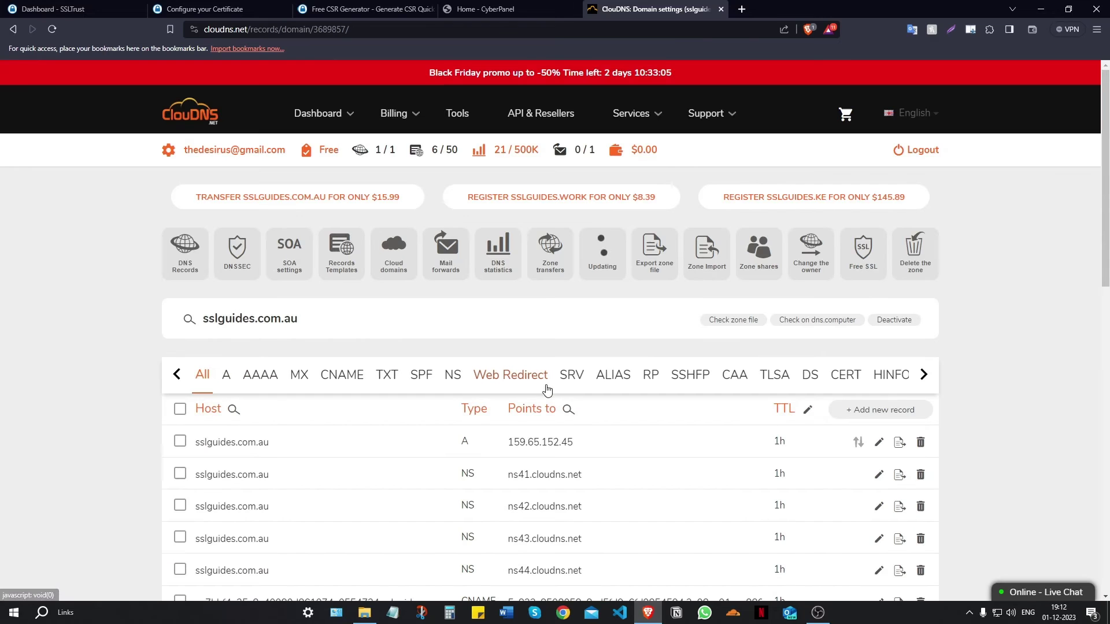
left_click(214, 7)
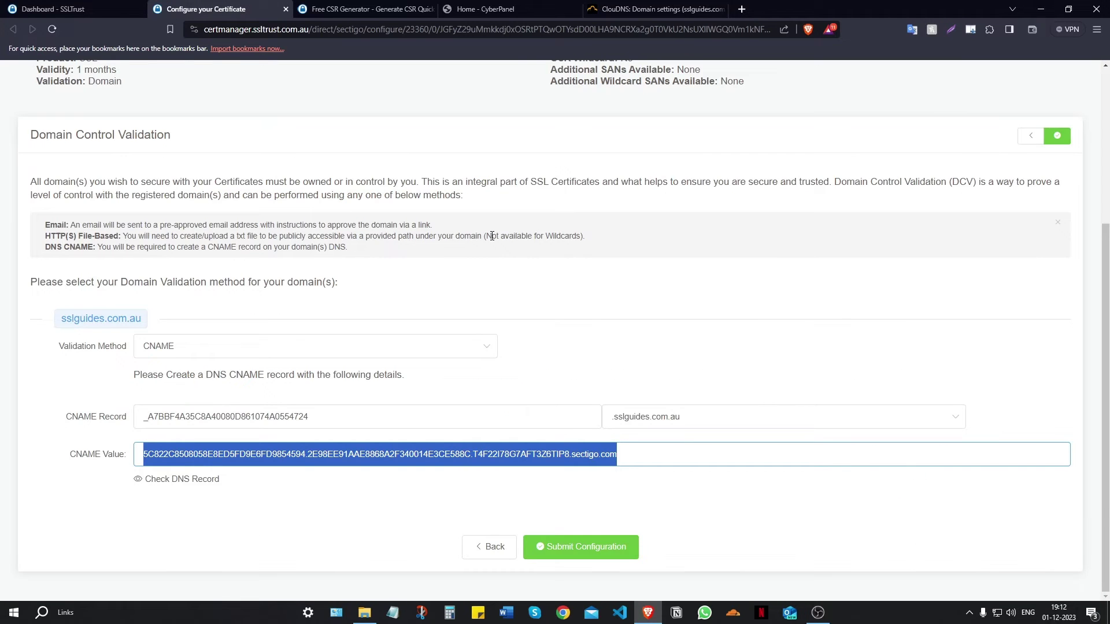
- Run a DNSChecker lookup for the validation CNAME, which shows all 32 servers unresolved
left_click(354, 512)
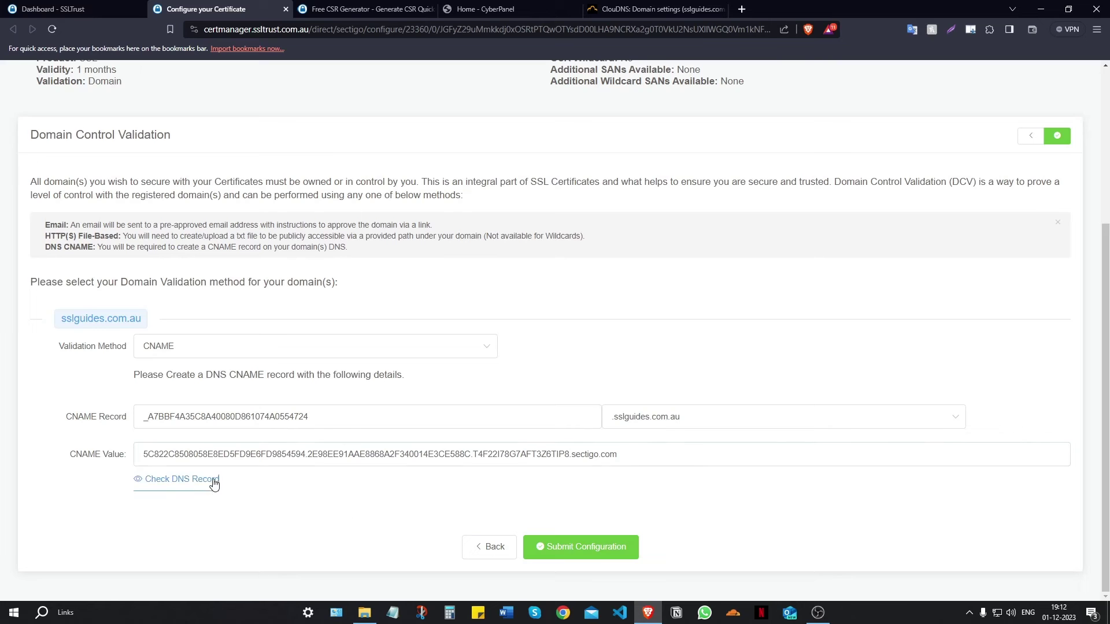
left_click(177, 481)
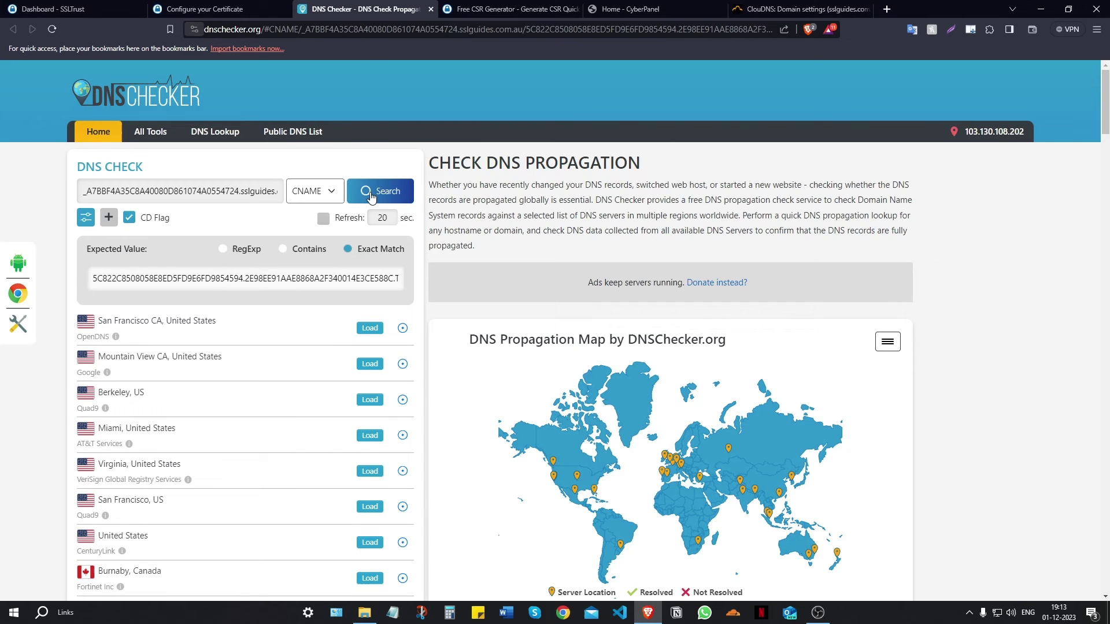
left_click(370, 198)
scroll(382, 214, "down", 3)
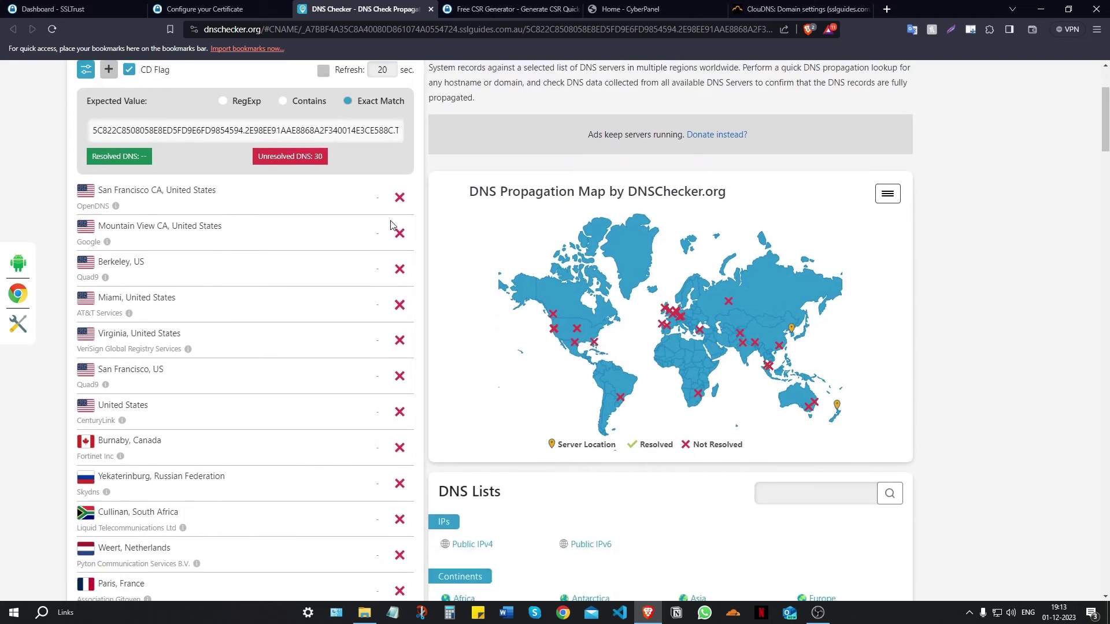
scroll(390, 224, "down", 1)
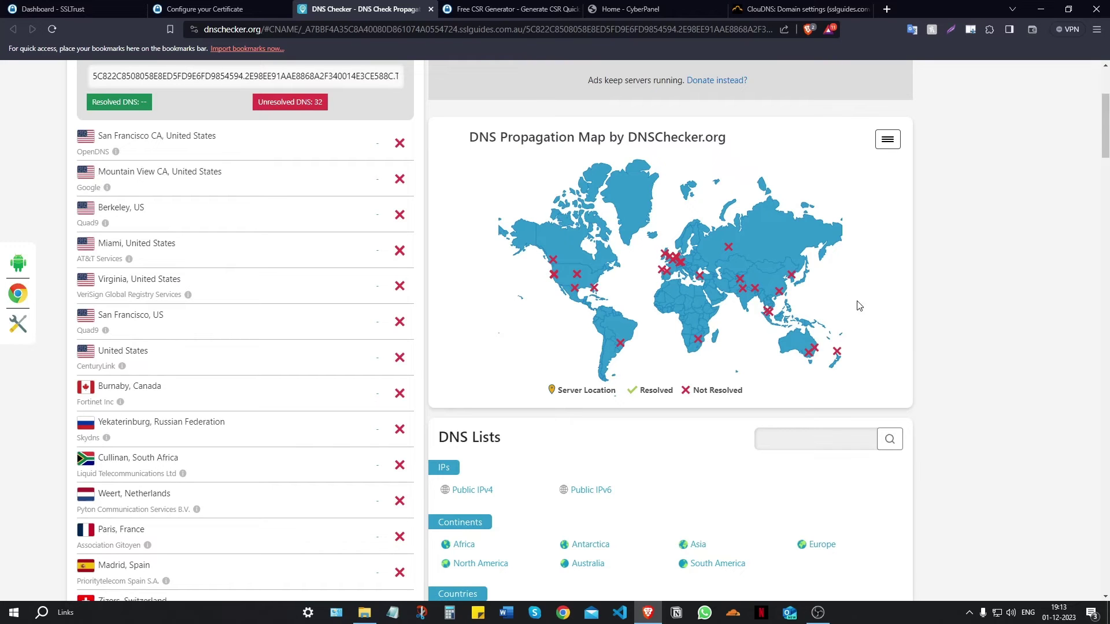
scroll(794, 322, "up", 2)
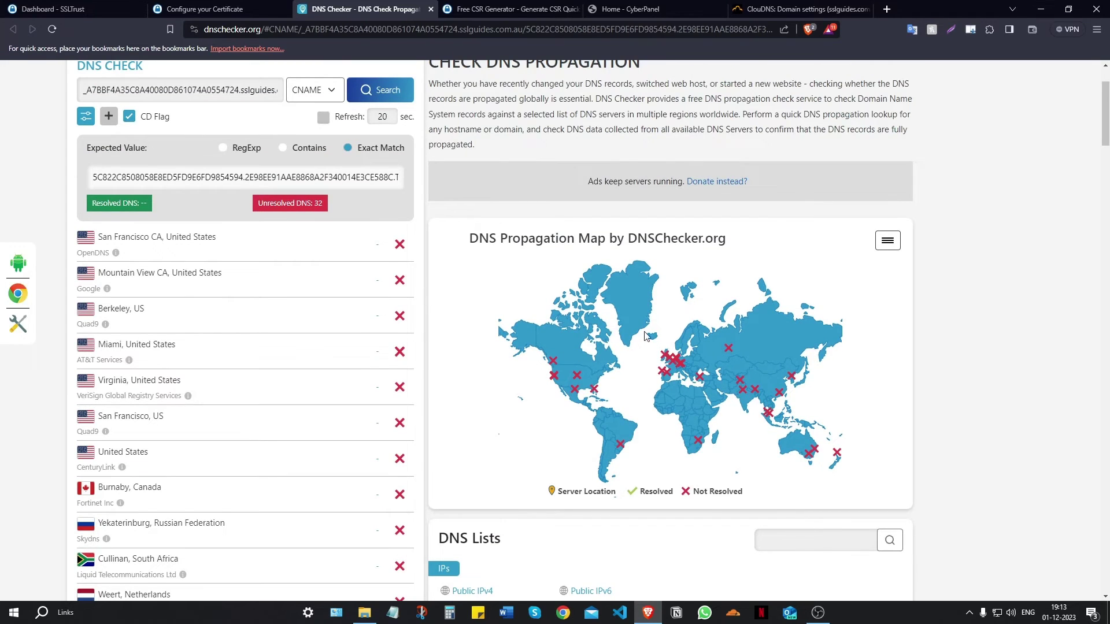
- Submit the certificate configuration and review the resulting Sectigo order number
left_click(263, 7)
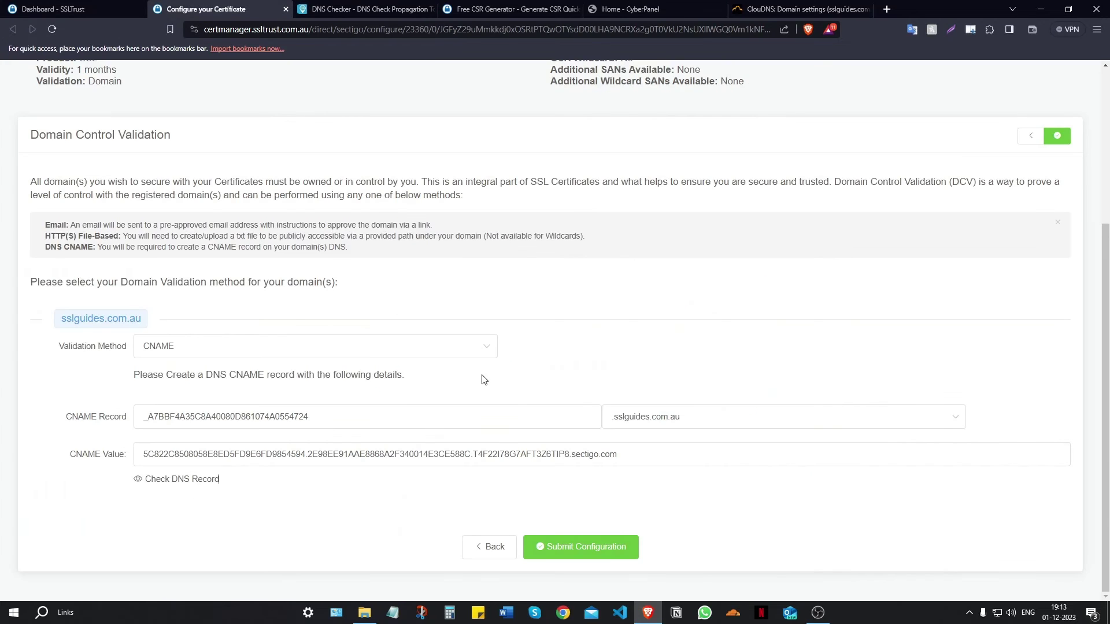
left_click(598, 549)
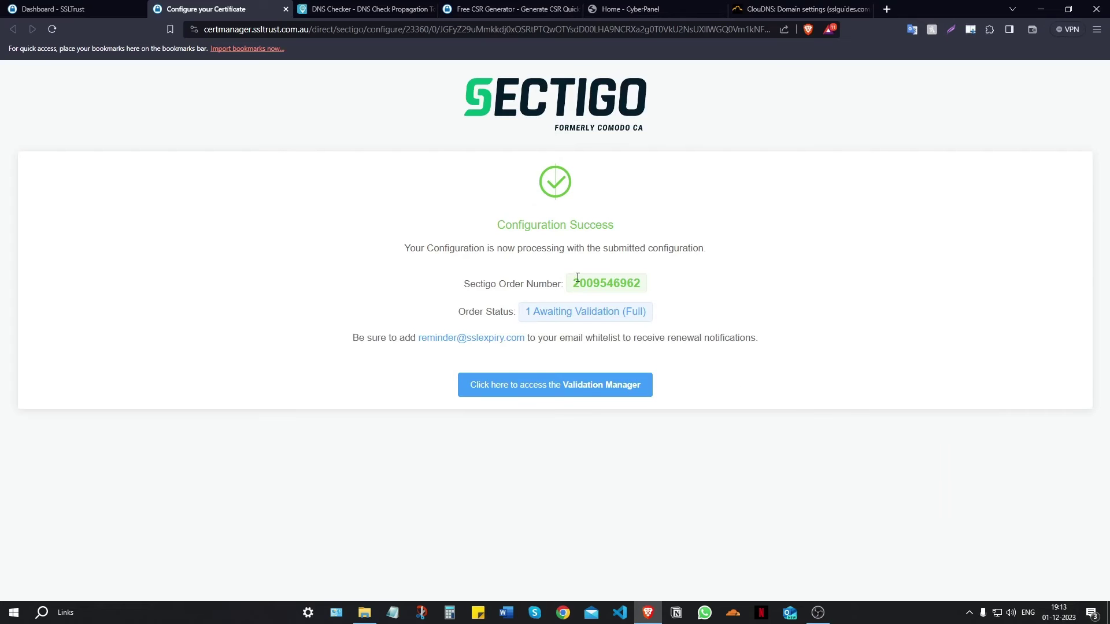
left_click_drag(578, 282, 621, 283)
left_click(686, 292)
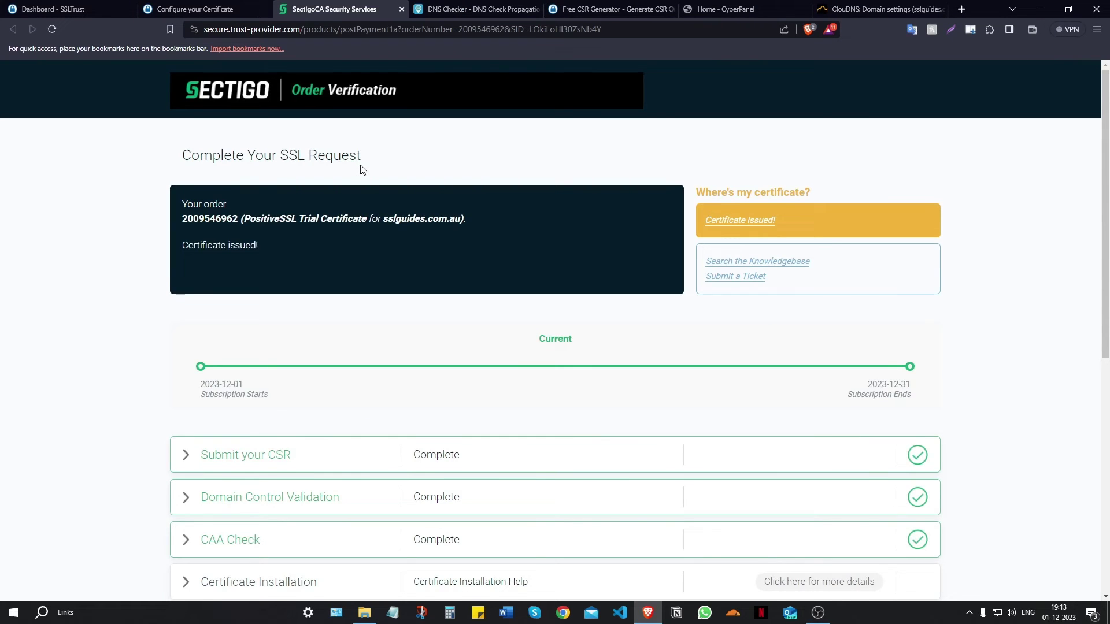
- Review the issued order status, then close the DNS Checker and Configure tabs
scroll(342, 417, "down", 2)
scroll(318, 394, "down", 2)
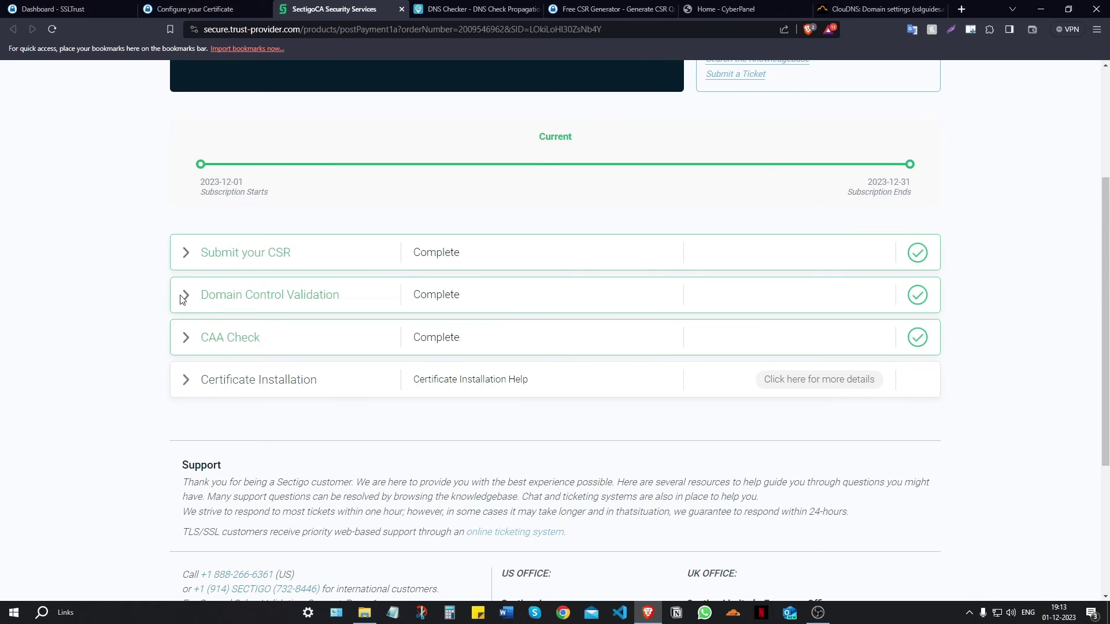
scroll(184, 297, "down", 2)
scroll(278, 402, "up", 6)
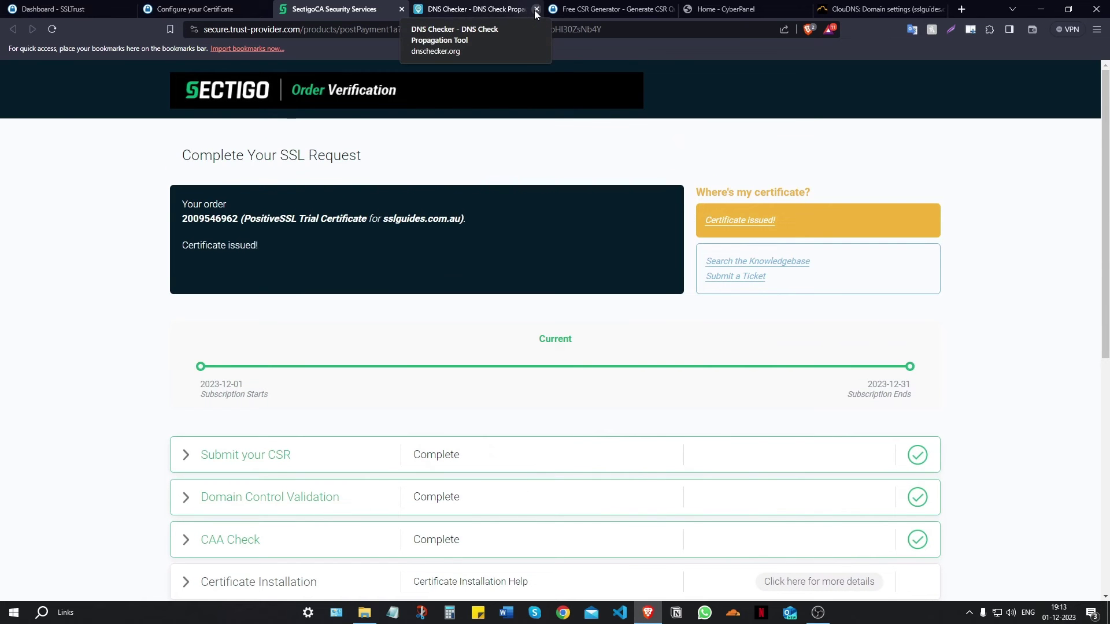
left_click(536, 10)
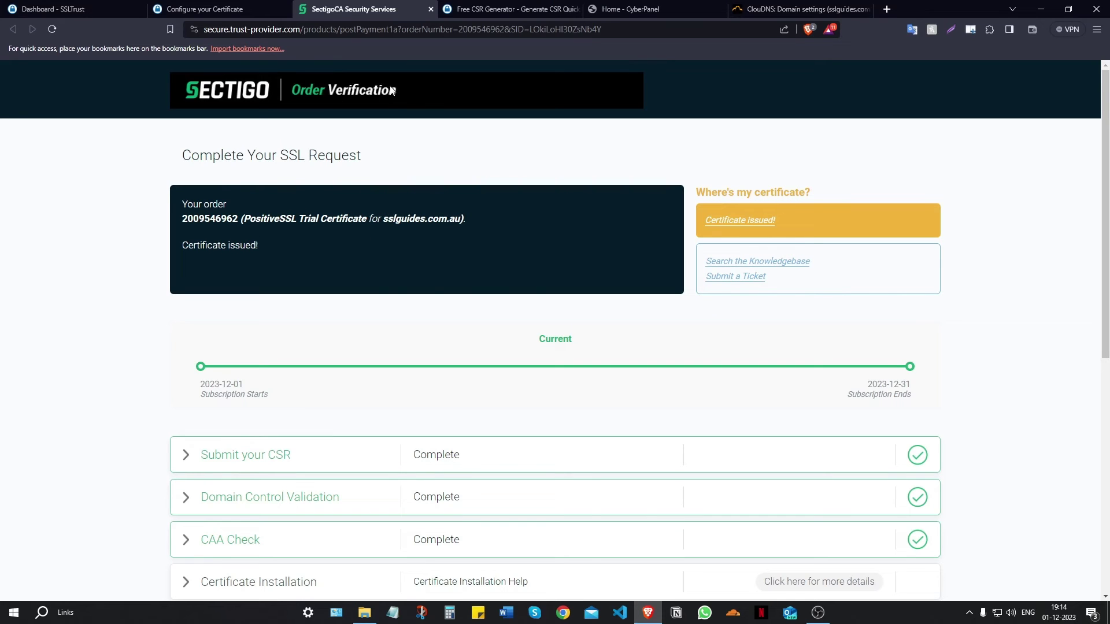
left_click(286, 9)
- Open the sslguides.com.au SSL product from the SSLTrust Dashboard
left_click(86, 6)
left_click(58, 96)
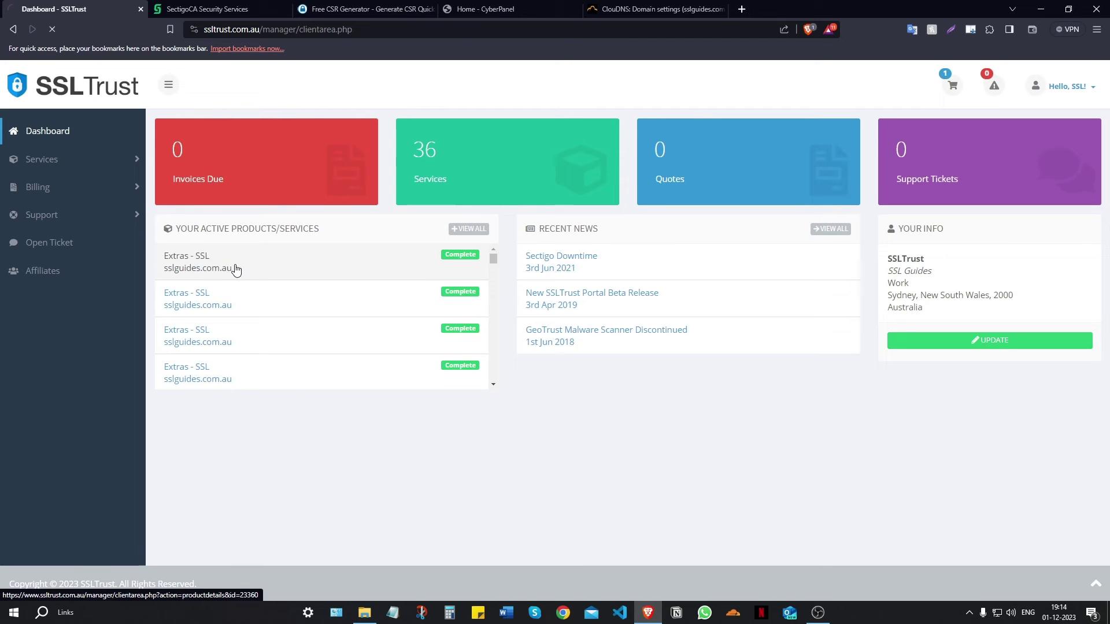
left_click(267, 291)
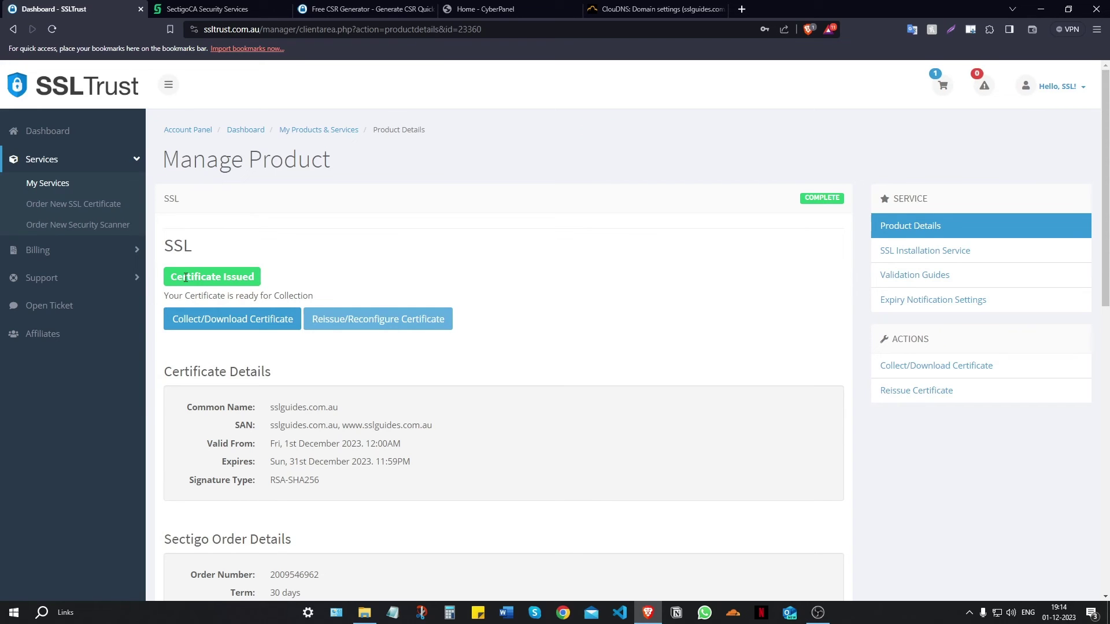
- Review the Sectigo order page showing CSR, domain validation and CAA check complete
left_click(211, 10)
scroll(250, 133, "down", 3)
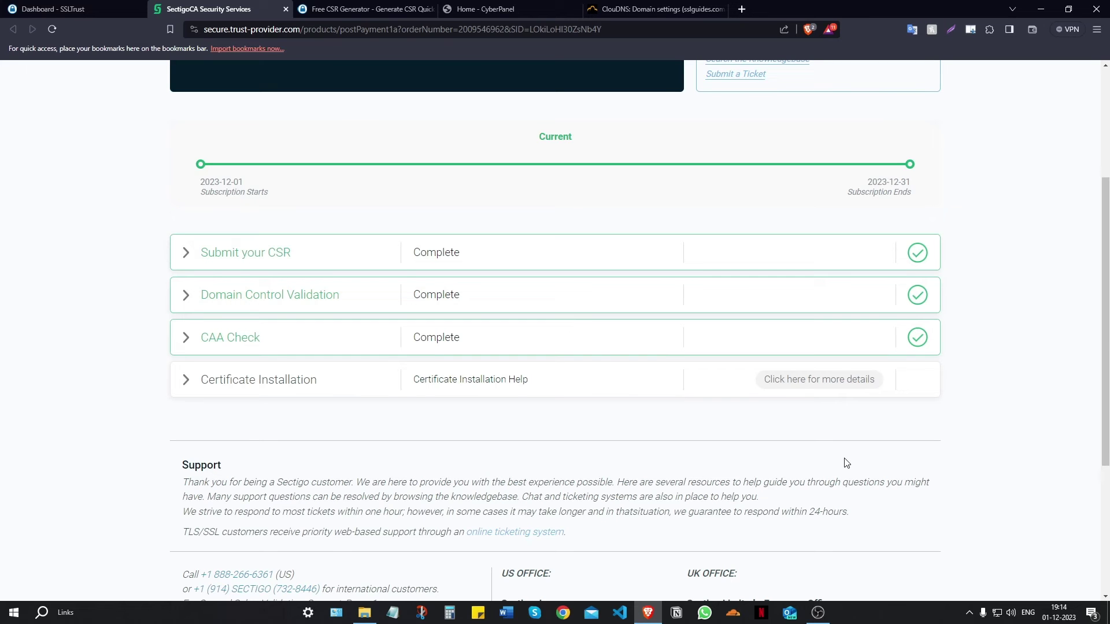
- Close the Sectigo order tab and reopen the sslguides.com.au product from the SSLTrust Dashboard
left_click(285, 8)
left_click(64, 11)
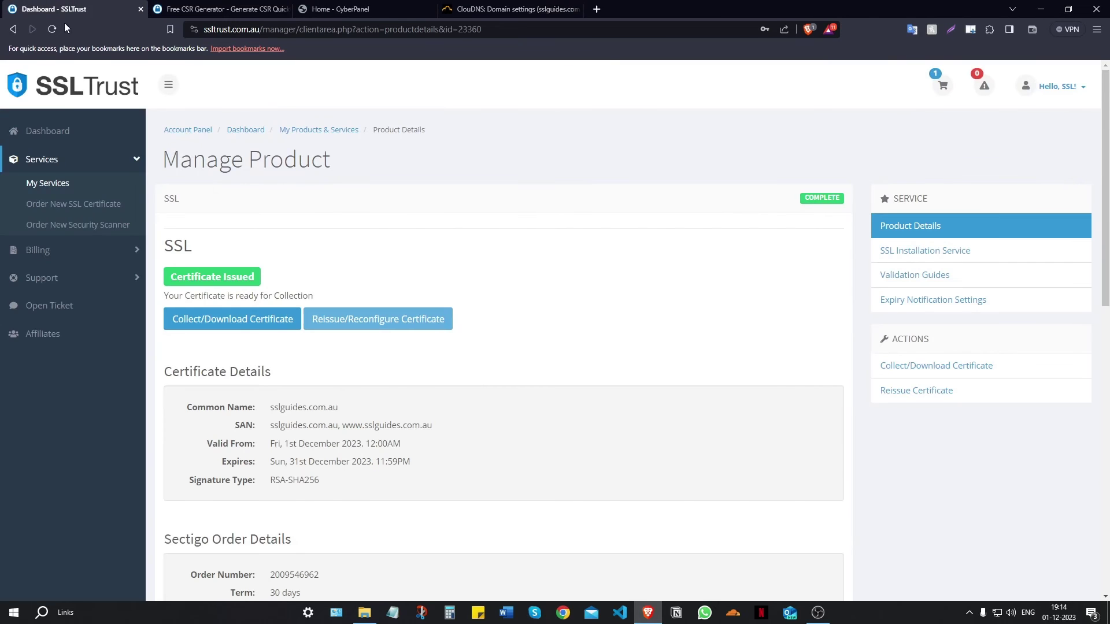
left_click(52, 133)
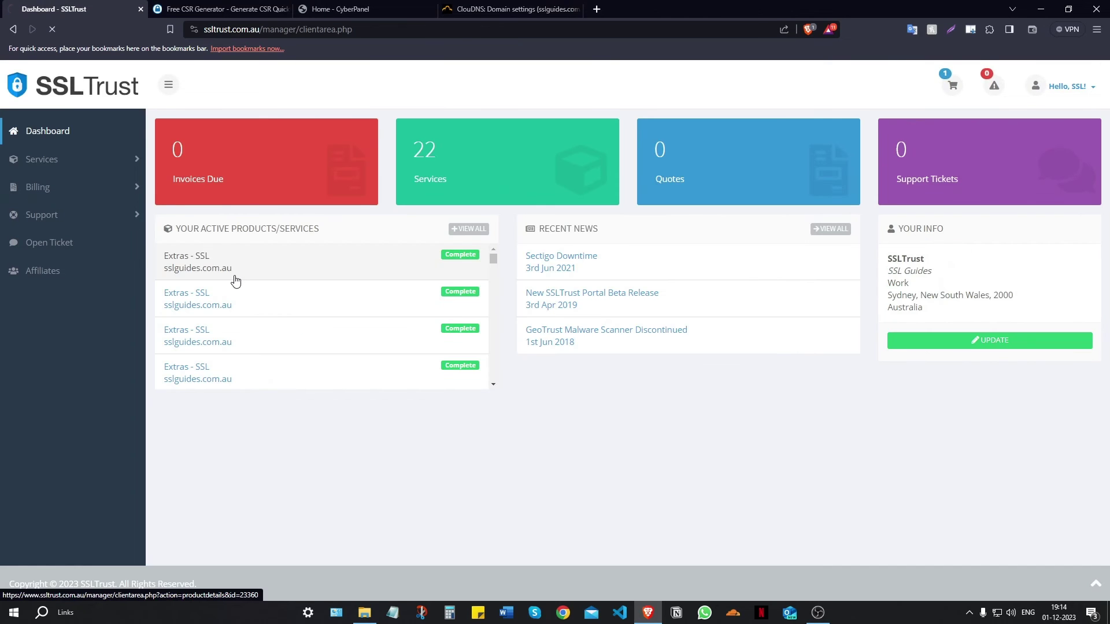
left_click(211, 273)
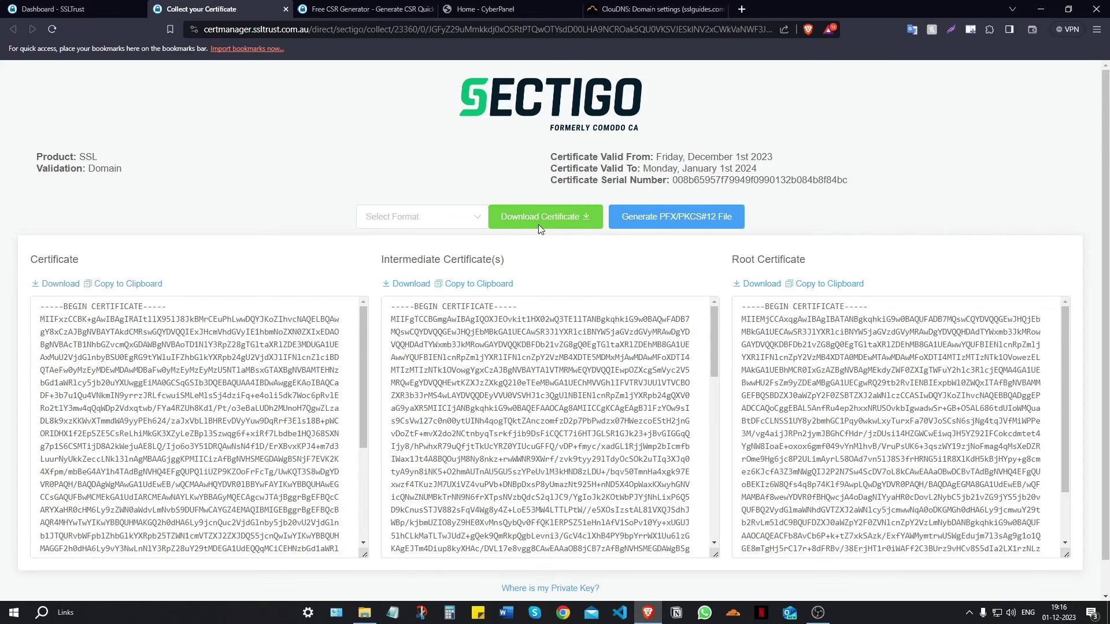
- Go to Websites > List Websites and manage sslguides.com.au, scrolling to Configurations
left_click(497, 9)
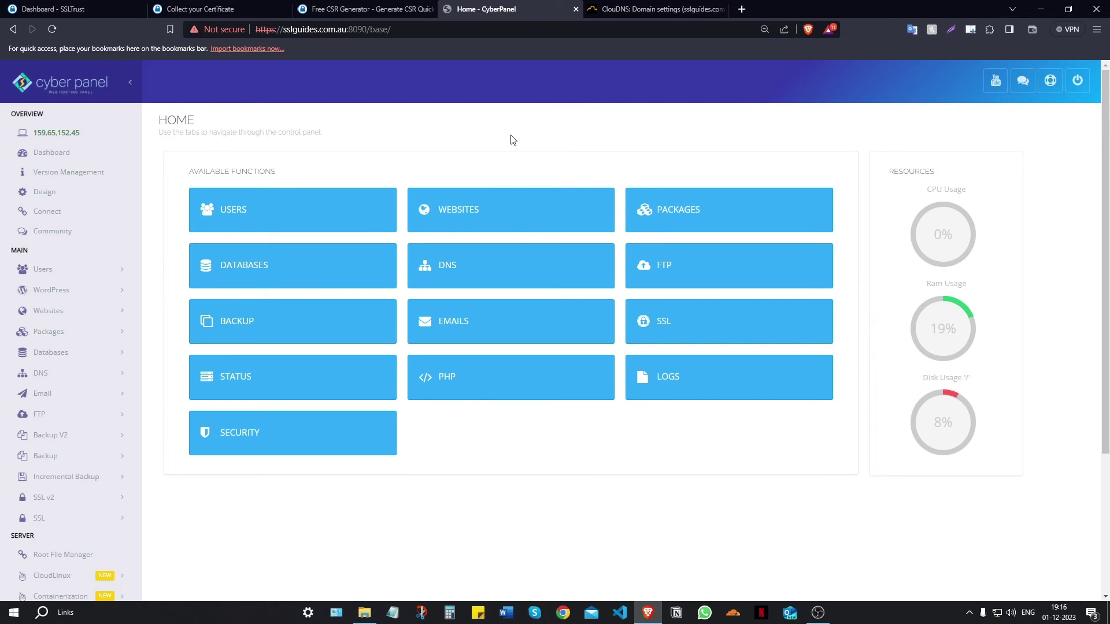
left_click(107, 313)
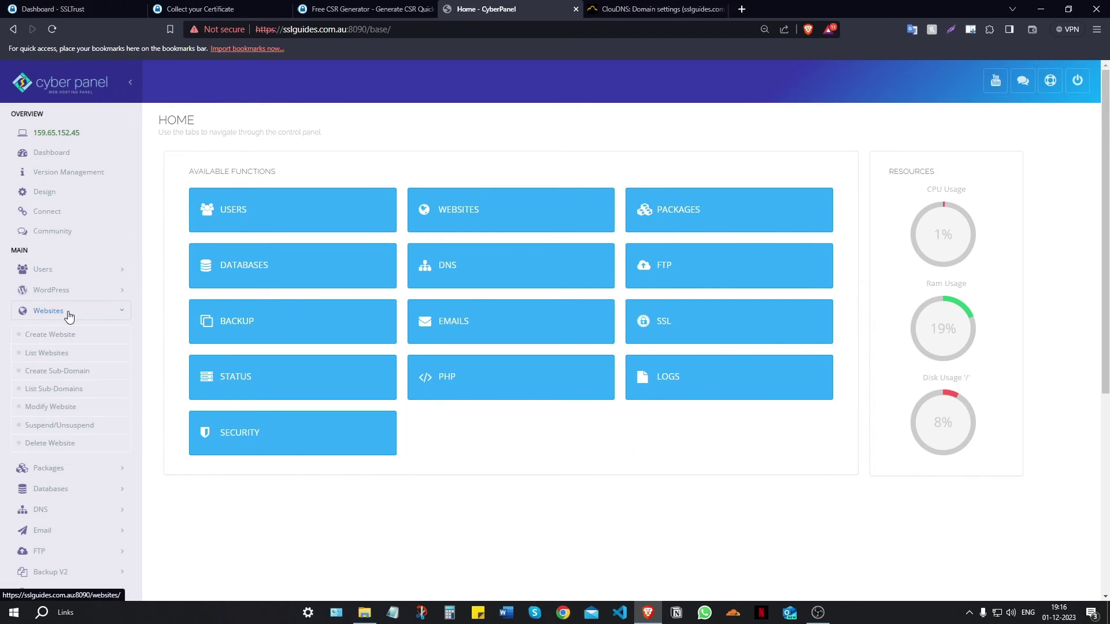
left_click(48, 359)
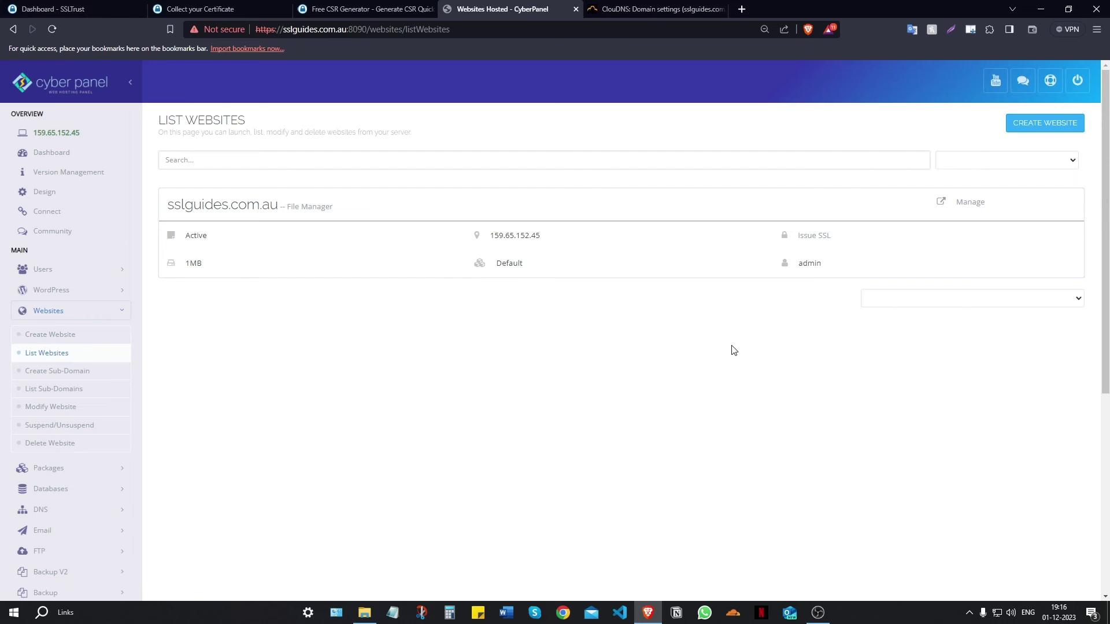
left_click(976, 206)
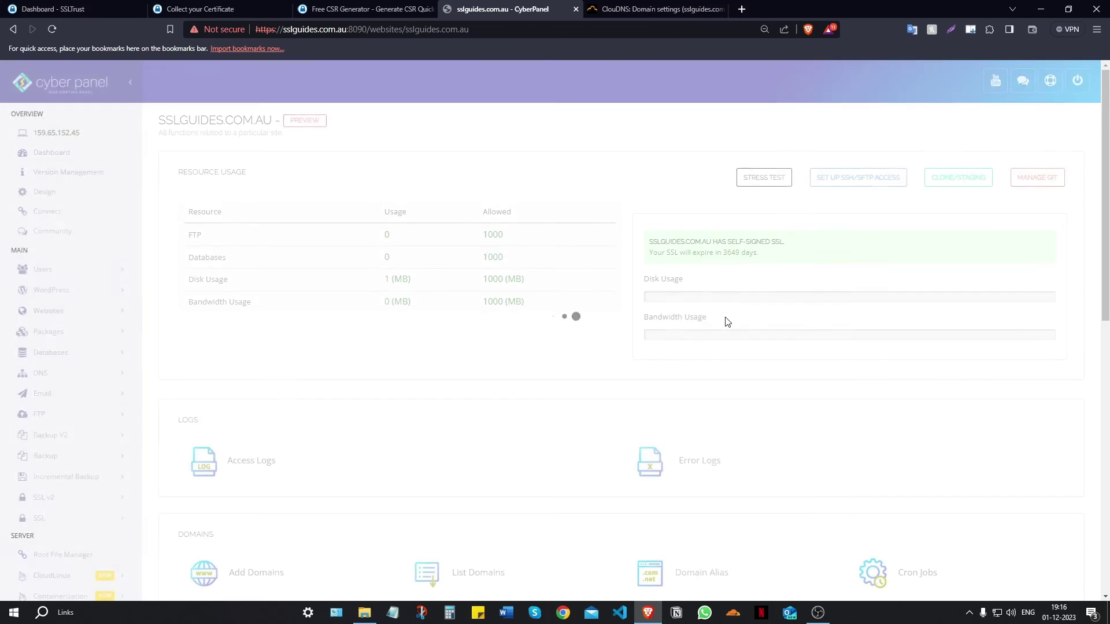
scroll(498, 304, "down", 7)
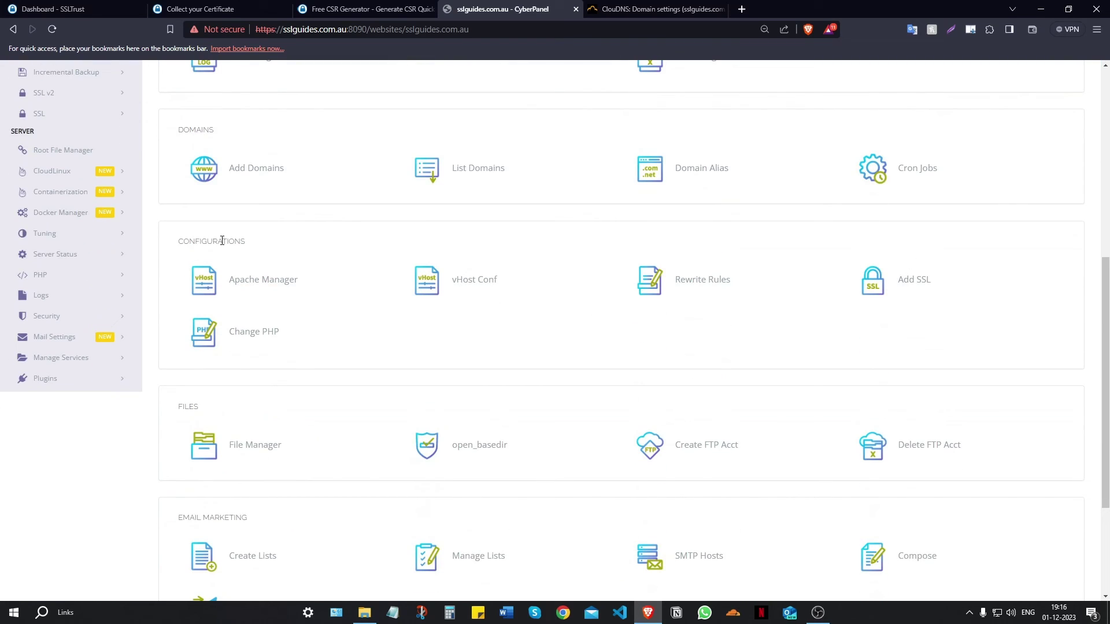
- Open Add SSL and paste the issued Sectigo certificate into Paste Your Cert
left_click(914, 282)
scroll(749, 322, "down", 1)
scroll(749, 322, "down", 3)
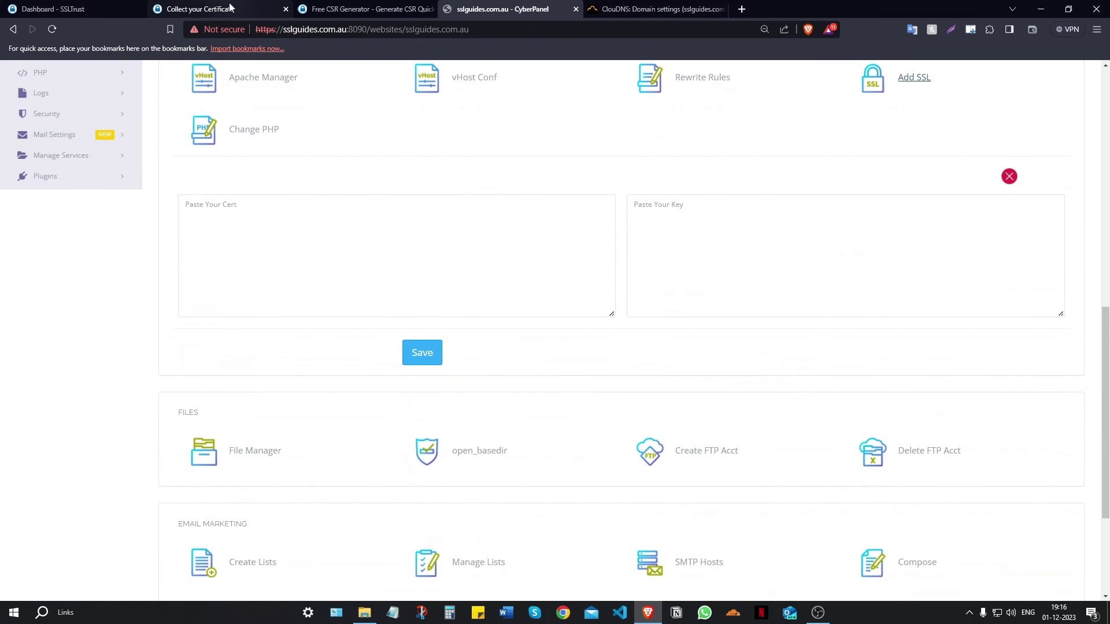
left_click(200, 9)
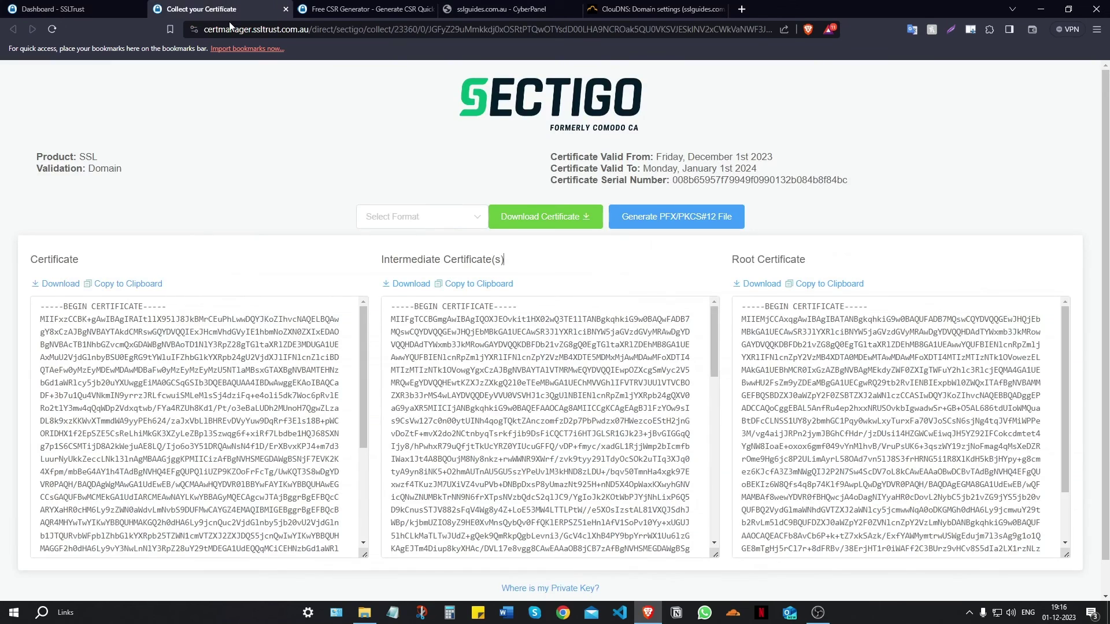
left_click(131, 285)
left_click(497, 9)
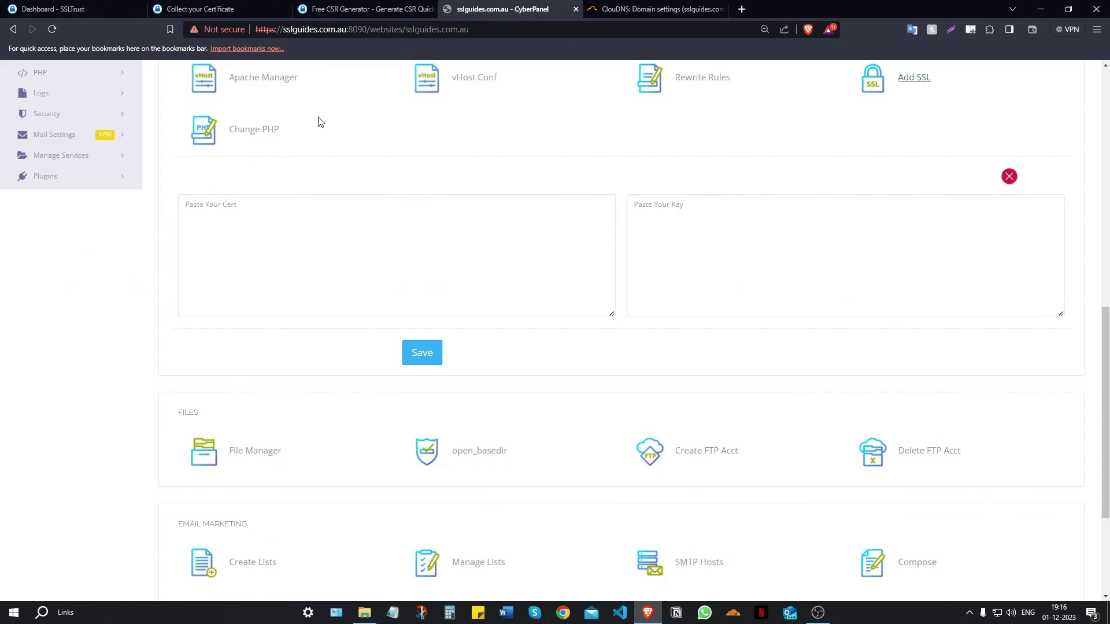
right_click(221, 212)
left_click(248, 290)
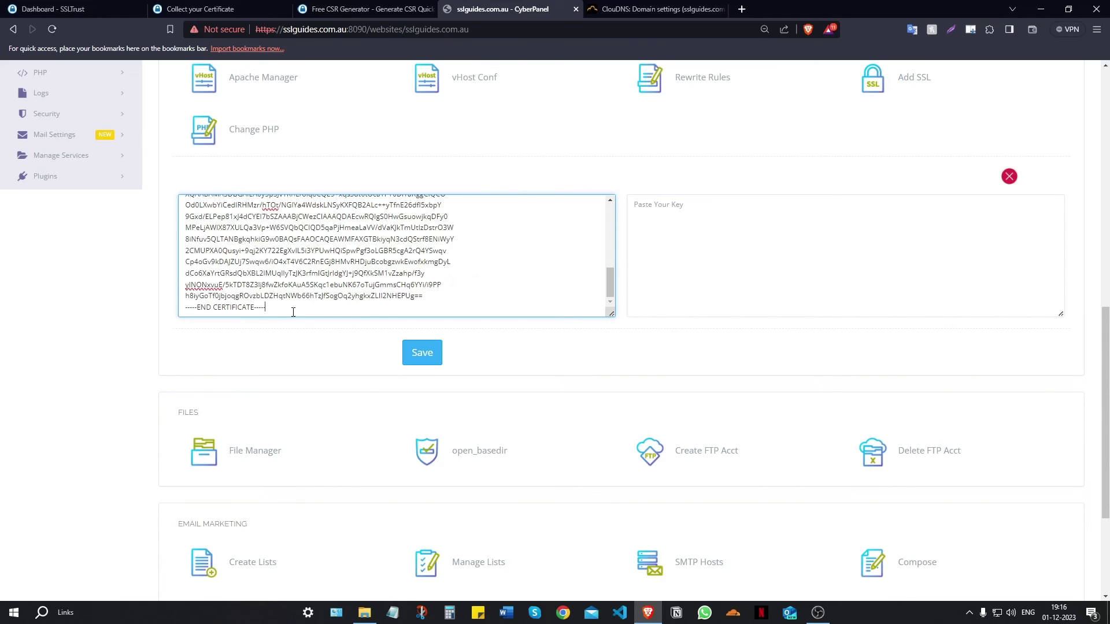
key("Return")
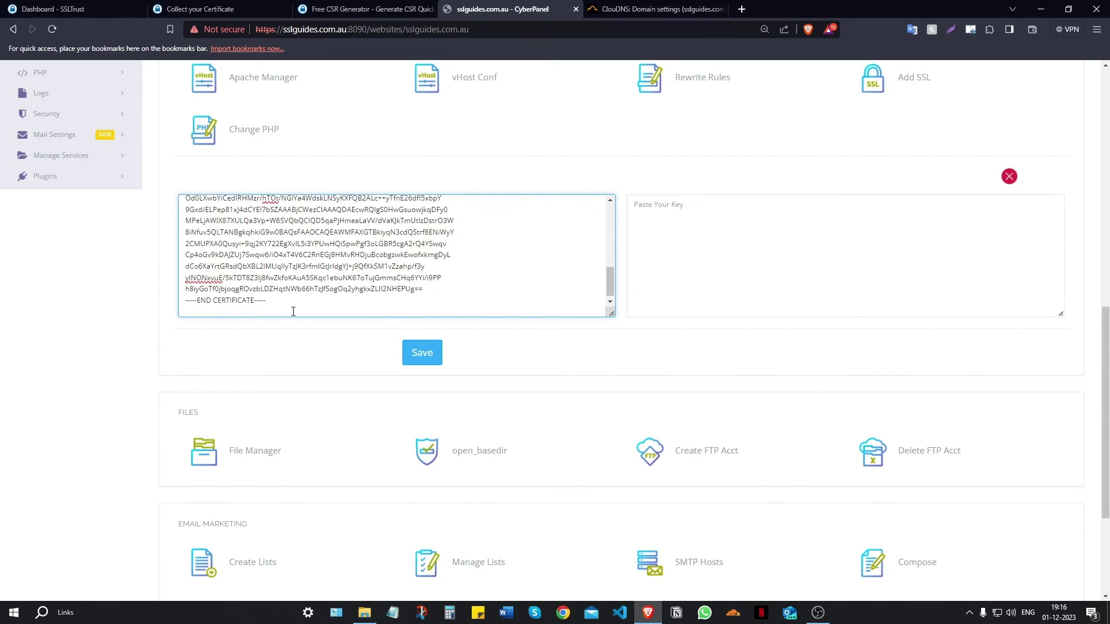
- Append the intermediate certificate below the issued certificate in the cert box
left_click(199, 9)
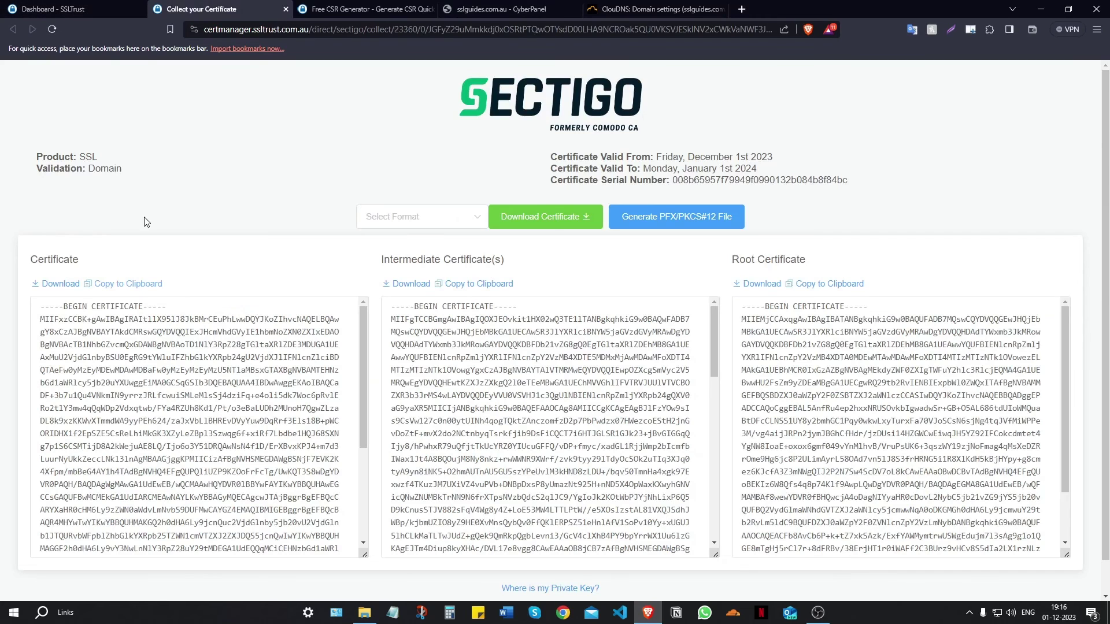
left_click(478, 284)
left_click(364, 7)
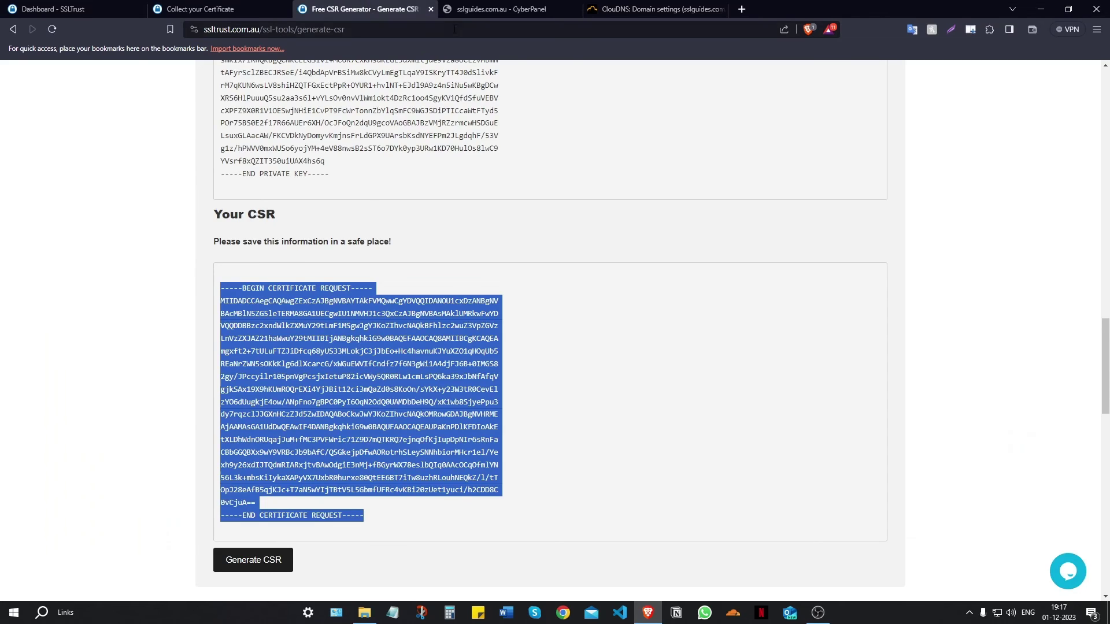
left_click(492, 9)
right_click(222, 311)
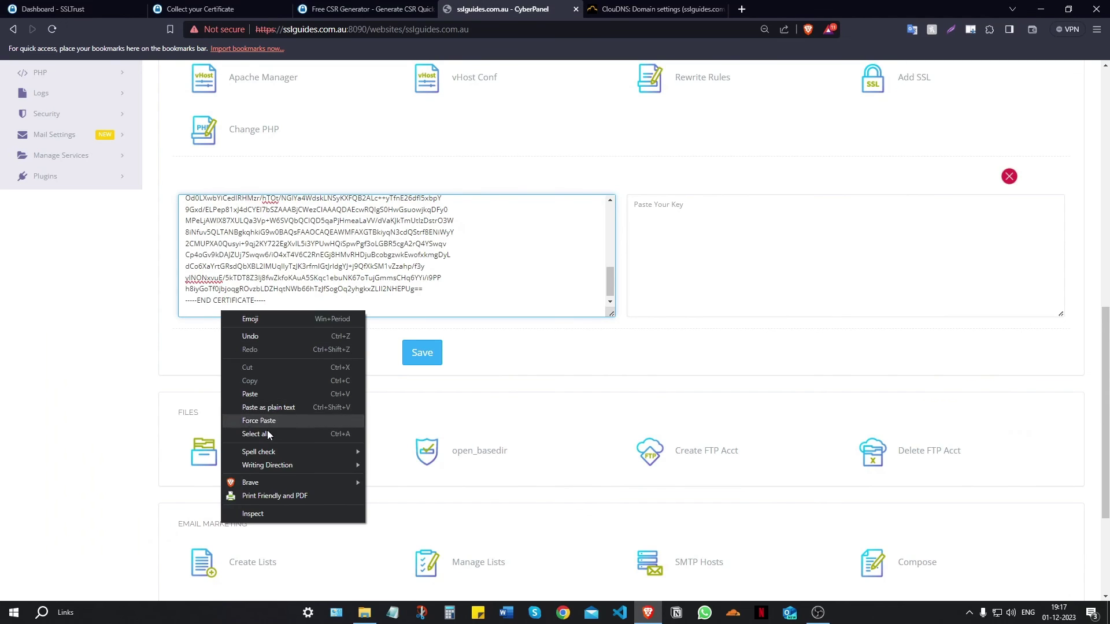
left_click(265, 396)
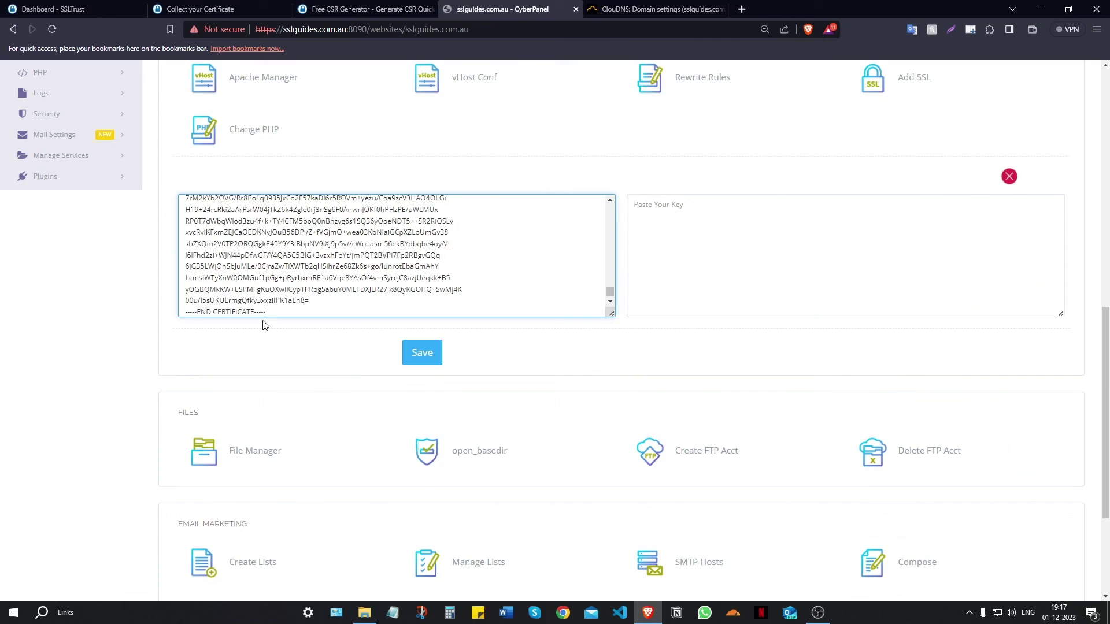
scroll(290, 291, "up", 15)
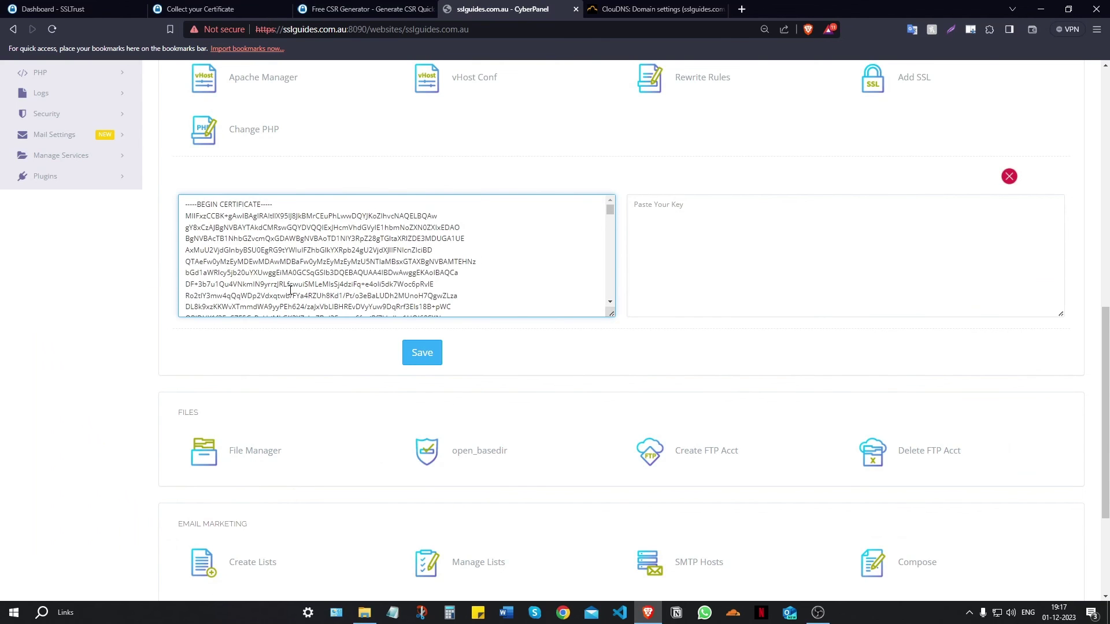
scroll(310, 300, "down", 8)
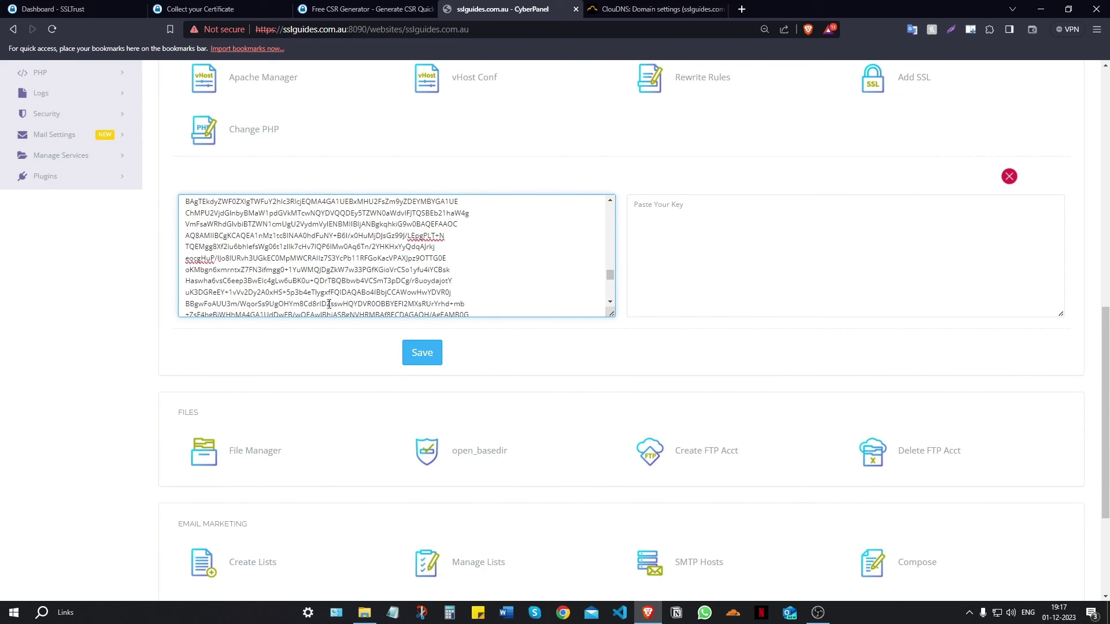
scroll(329, 304, "up", 8)
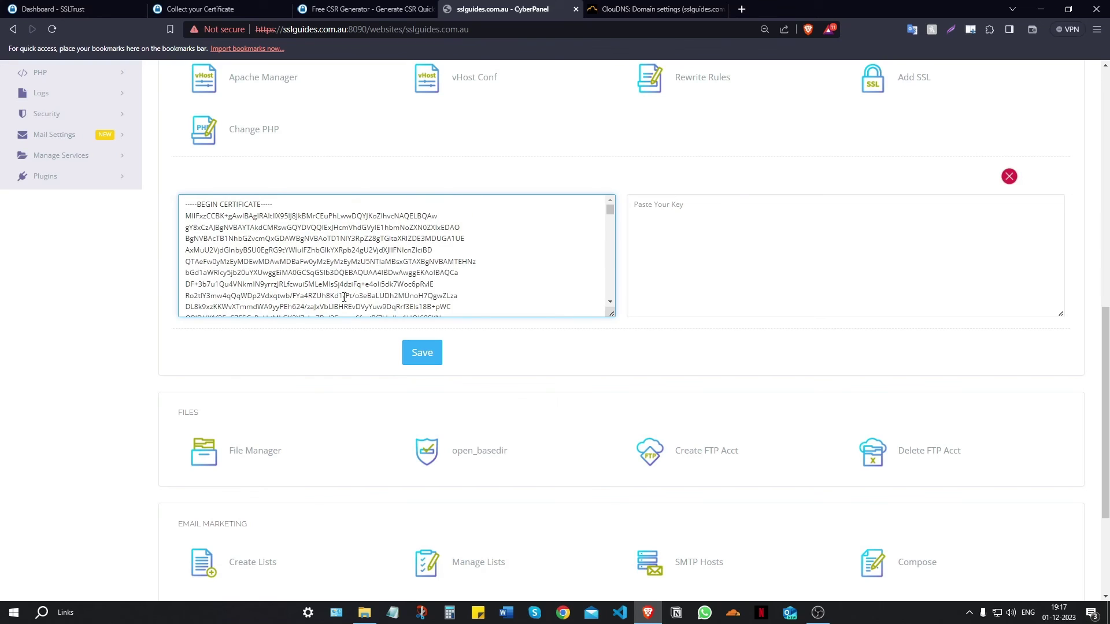
- Copy the generated private key from the CSR Generator into Paste Your Key
left_click(364, 9)
scroll(341, 200, "down", 3)
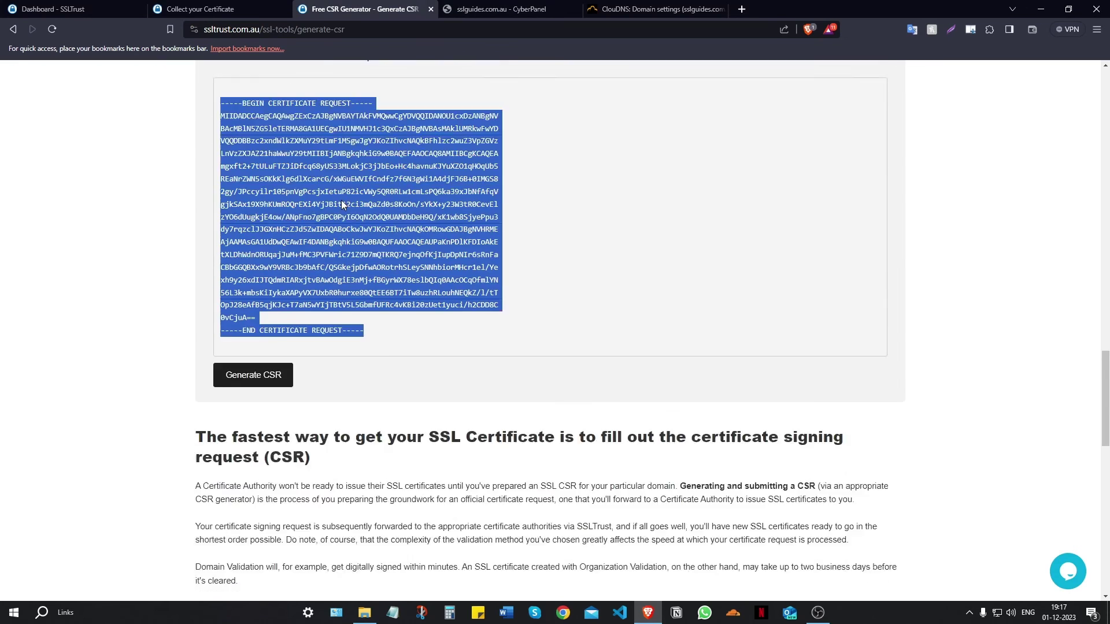
scroll(347, 260, "up", 5)
scroll(351, 324, "up", 3)
left_click_drag(370, 479, 220, 237)
scroll(223, 347, "up", 1)
right_click(302, 259)
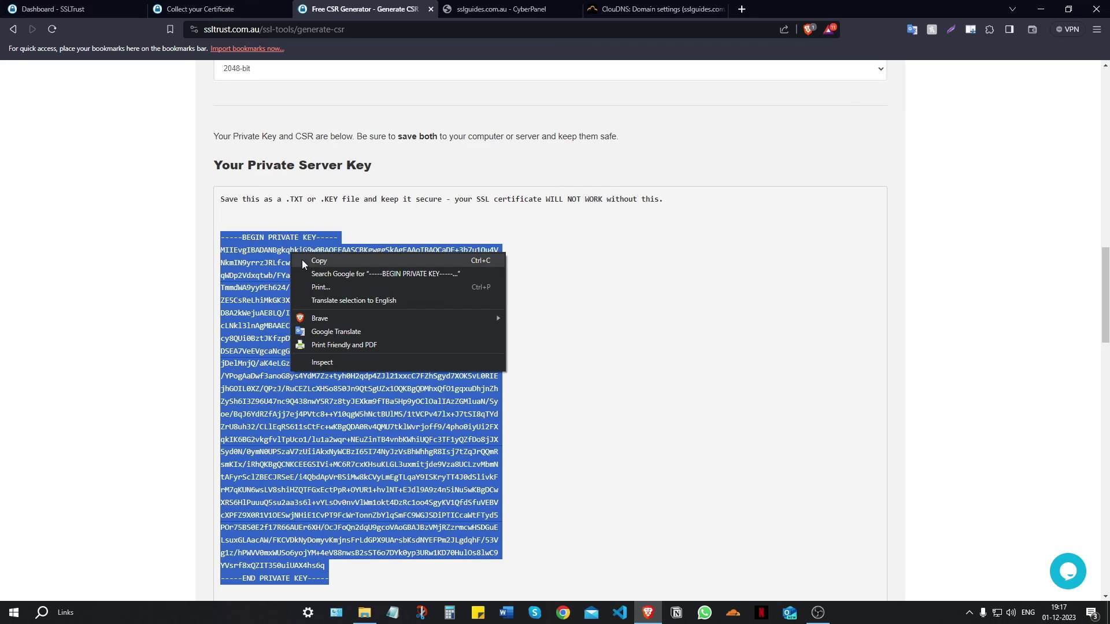
left_click(313, 260)
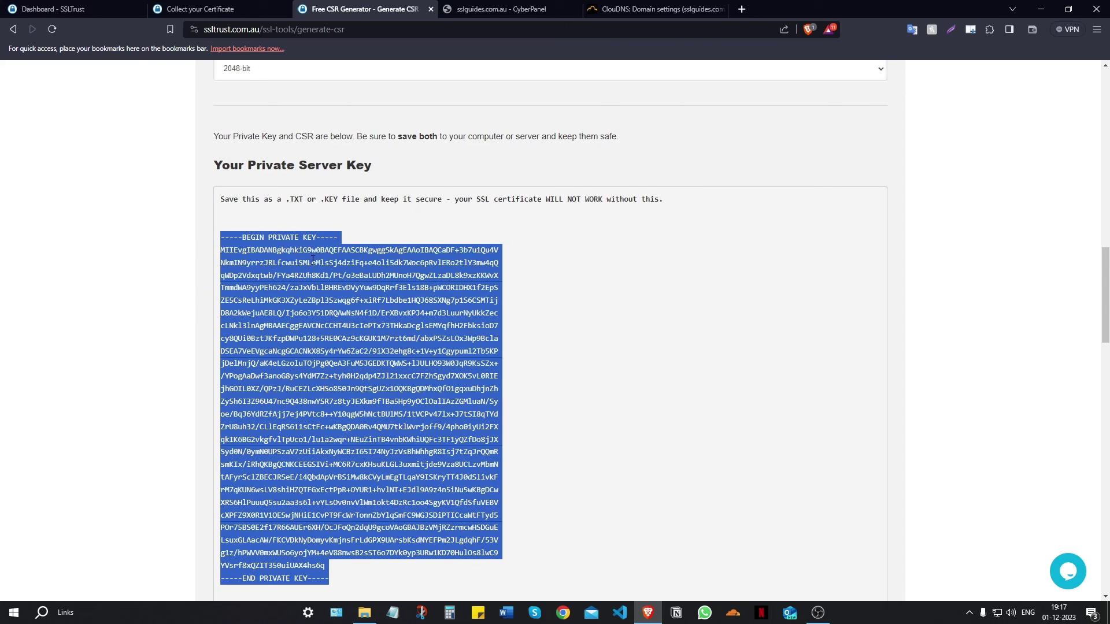
left_click(497, 8)
right_click(680, 256)
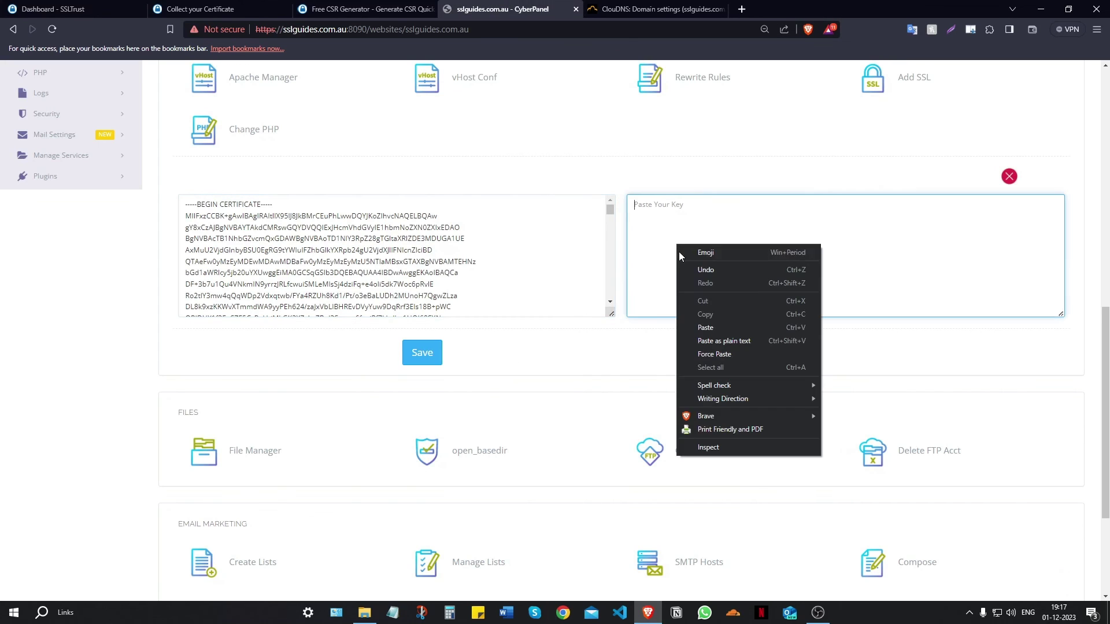
left_click(686, 327)
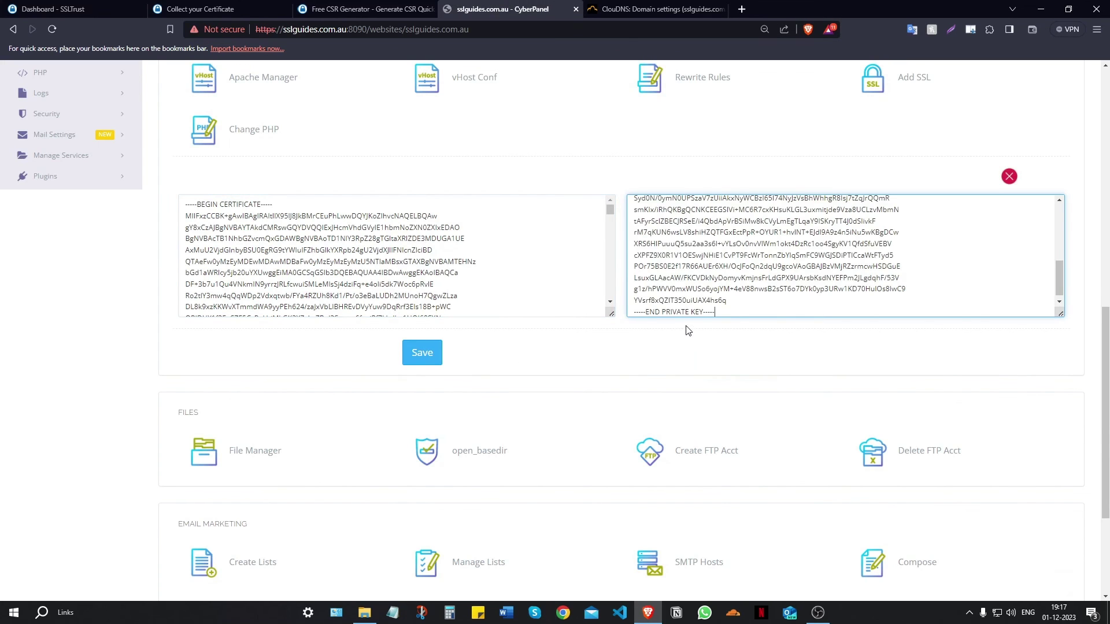
- Save the SSL and reopen Add SSL to confirm the certificate and key stored
left_click(423, 351)
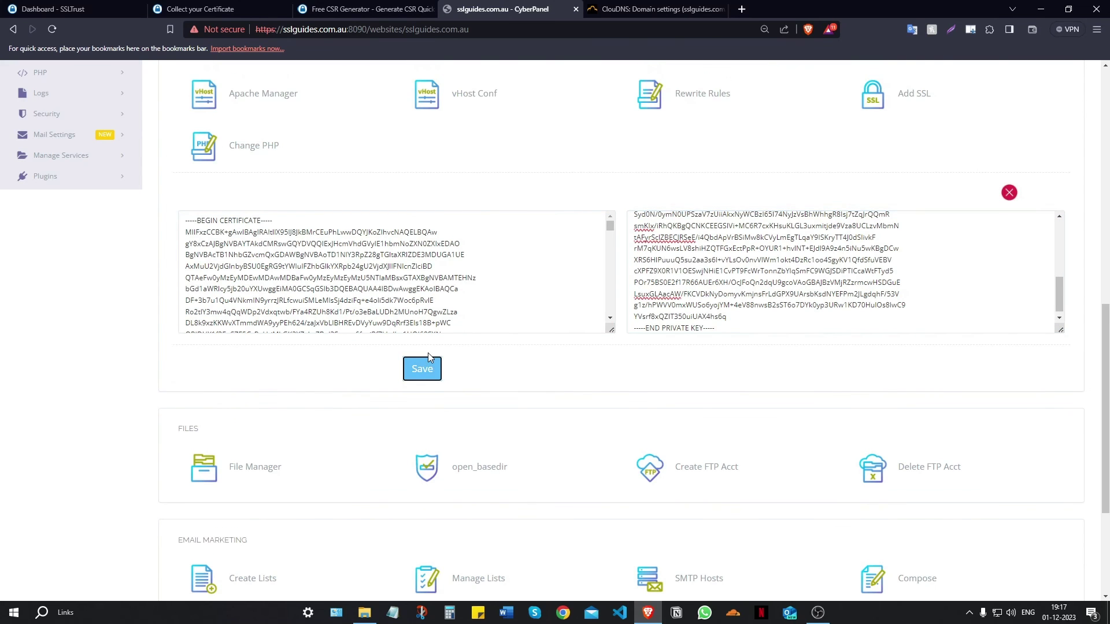
scroll(976, 331, "up", 3)
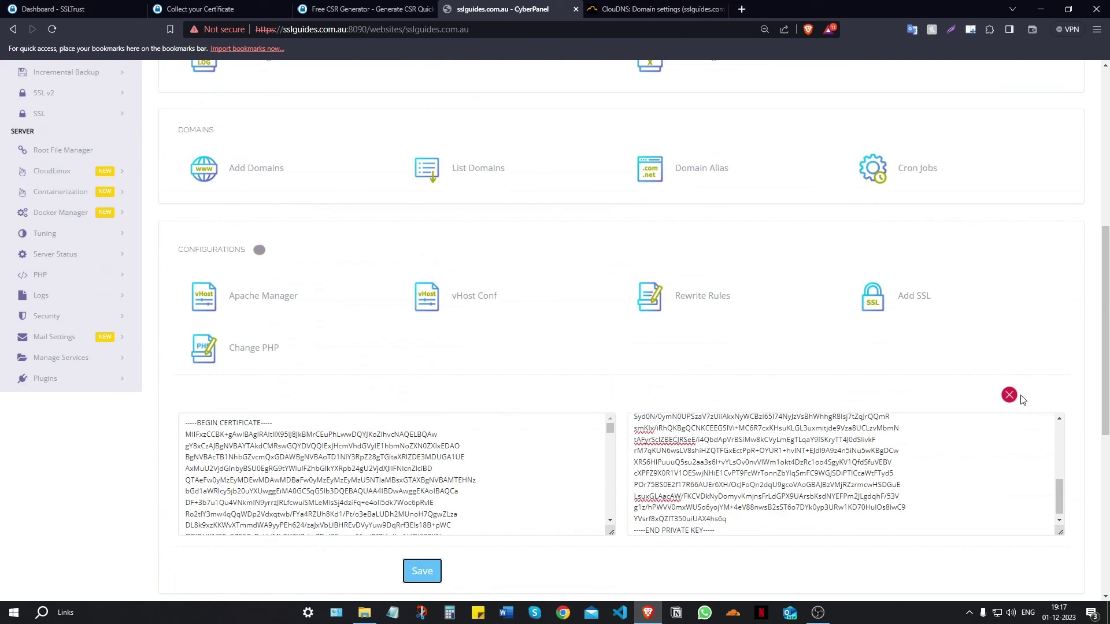
left_click(1009, 395)
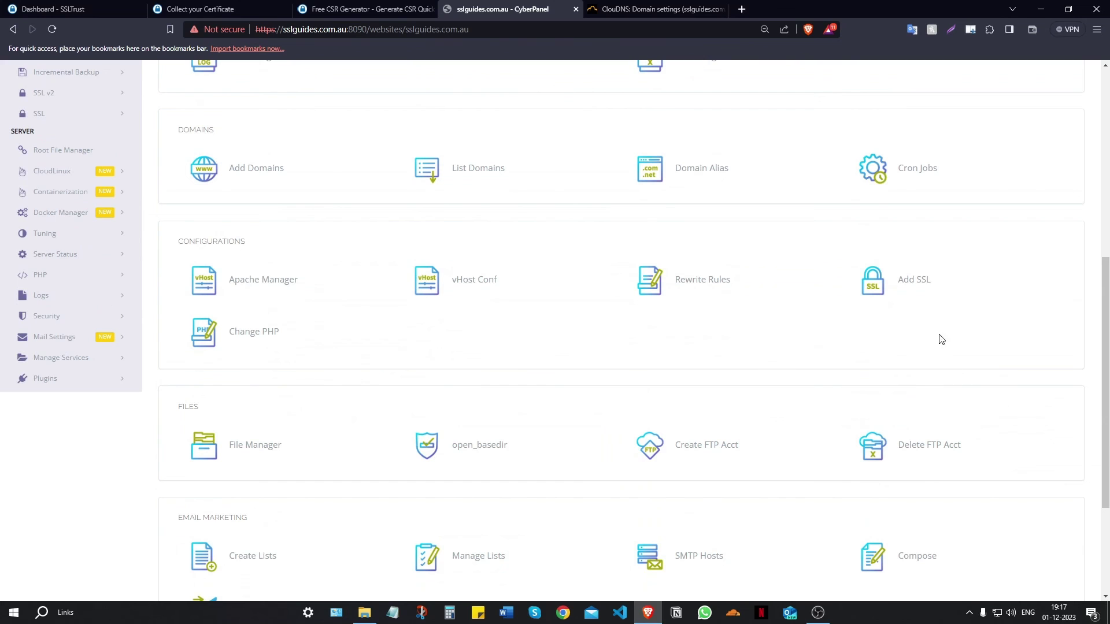
left_click(923, 282)
scroll(930, 298, "down", 2)
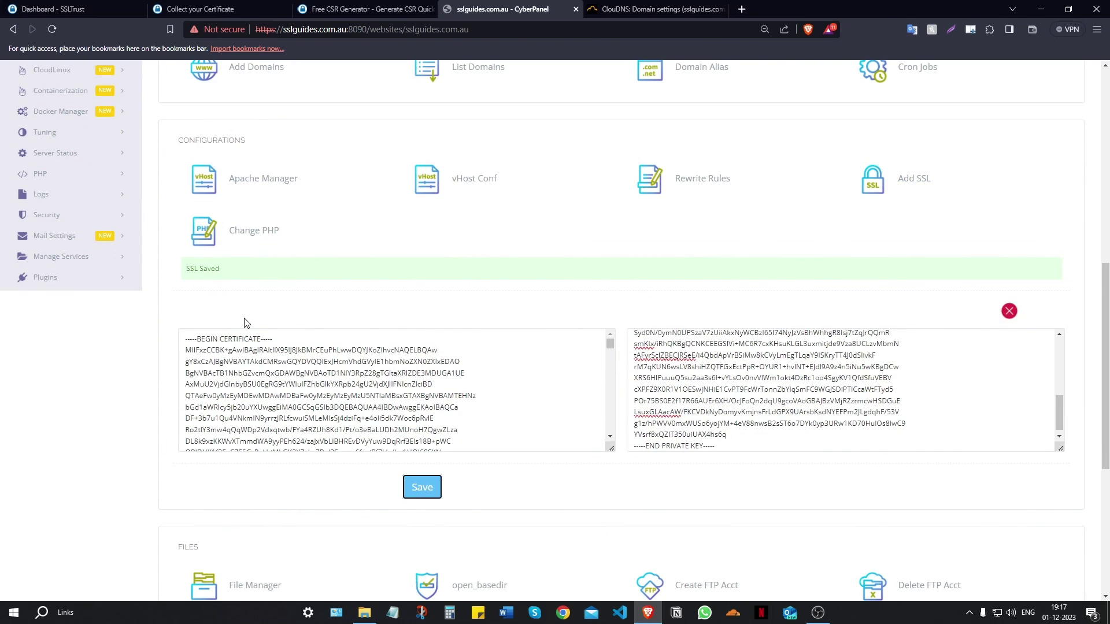
scroll(475, 389, "down", 5)
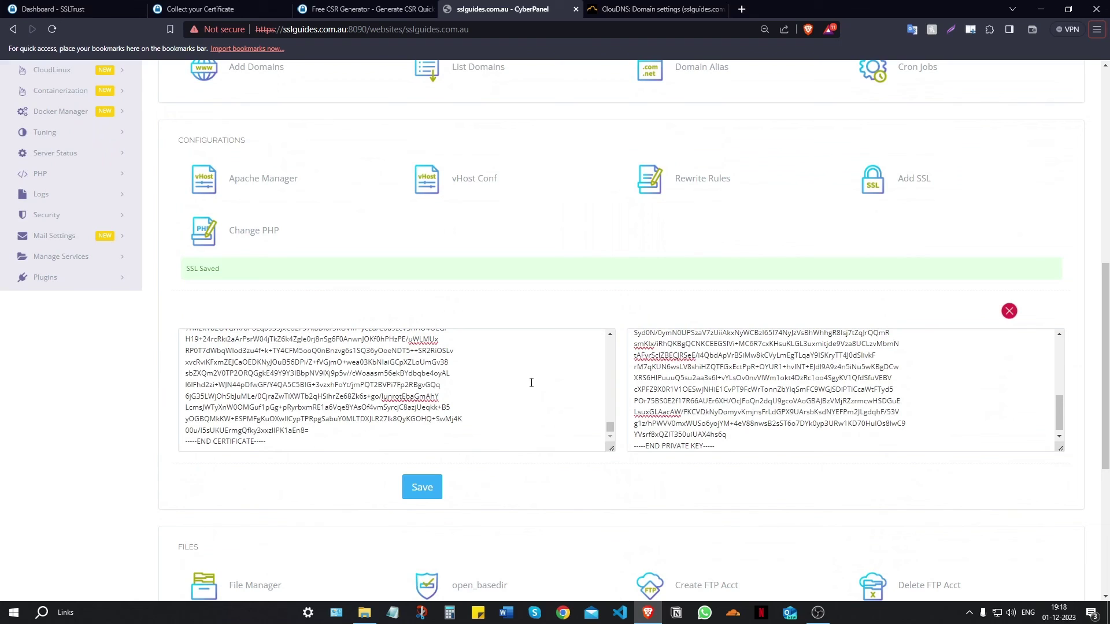
scroll(313, 411, "down", 2)
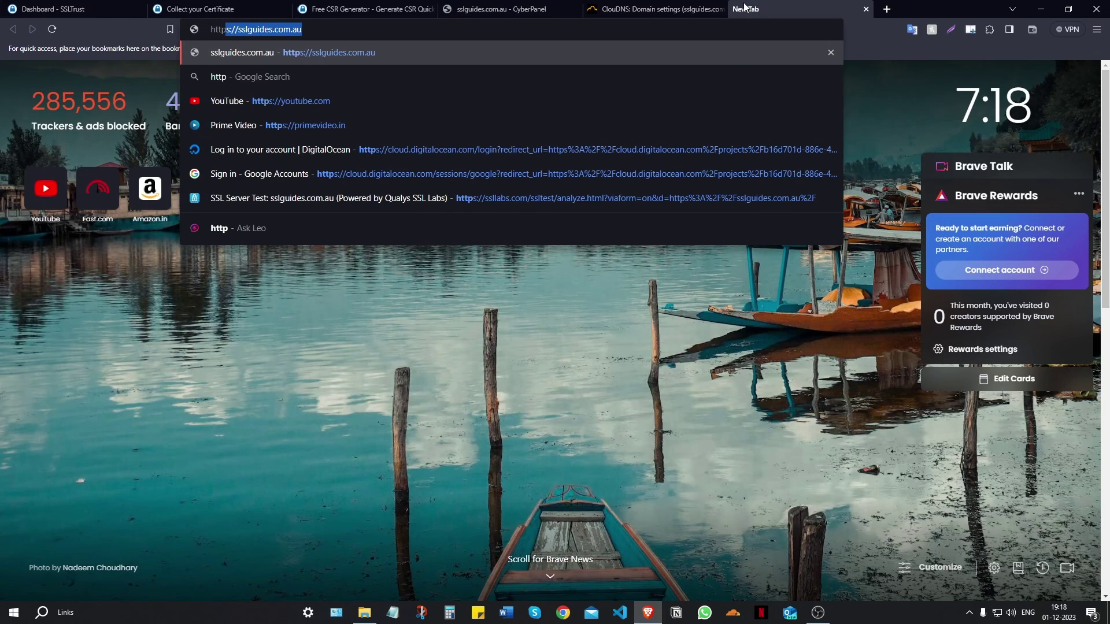
type("s://")
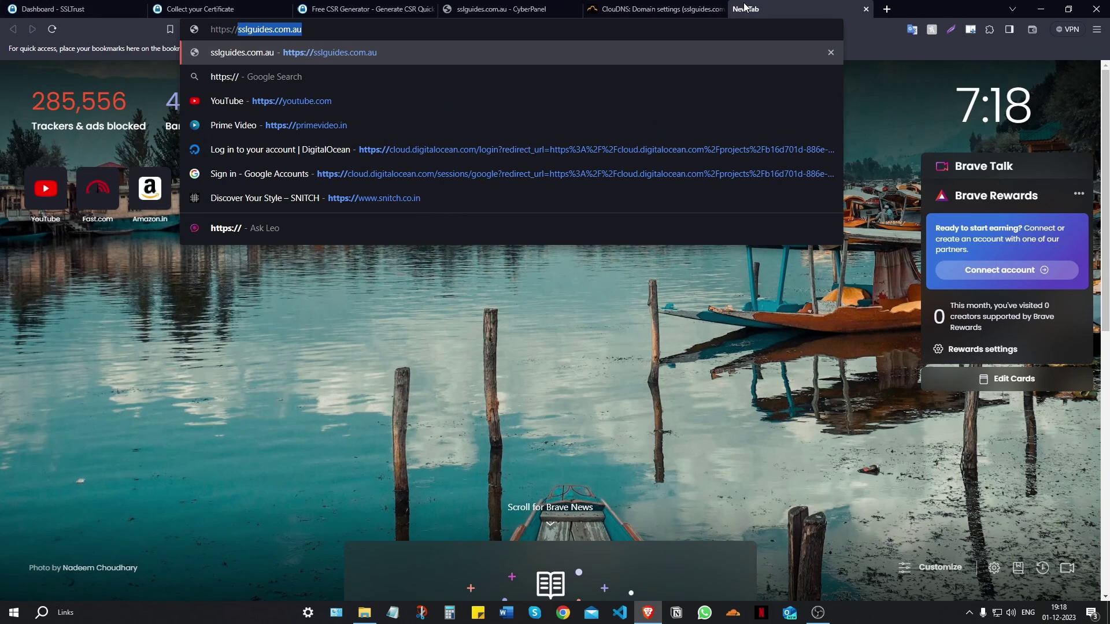
key("Return")
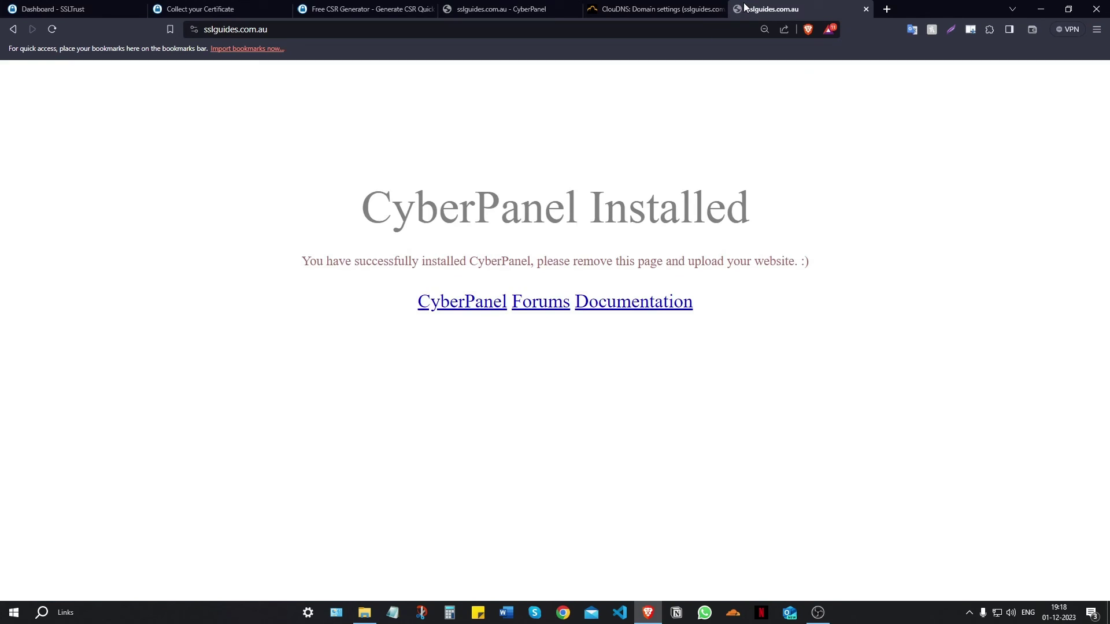
left_click(194, 29)
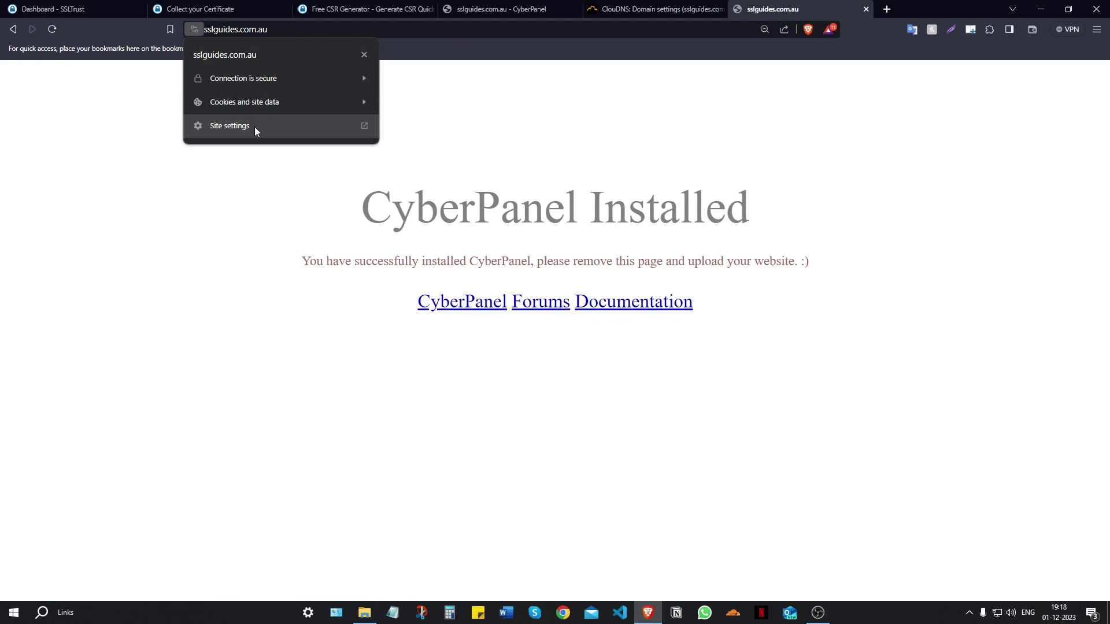
left_click(284, 85)
left_click(290, 151)
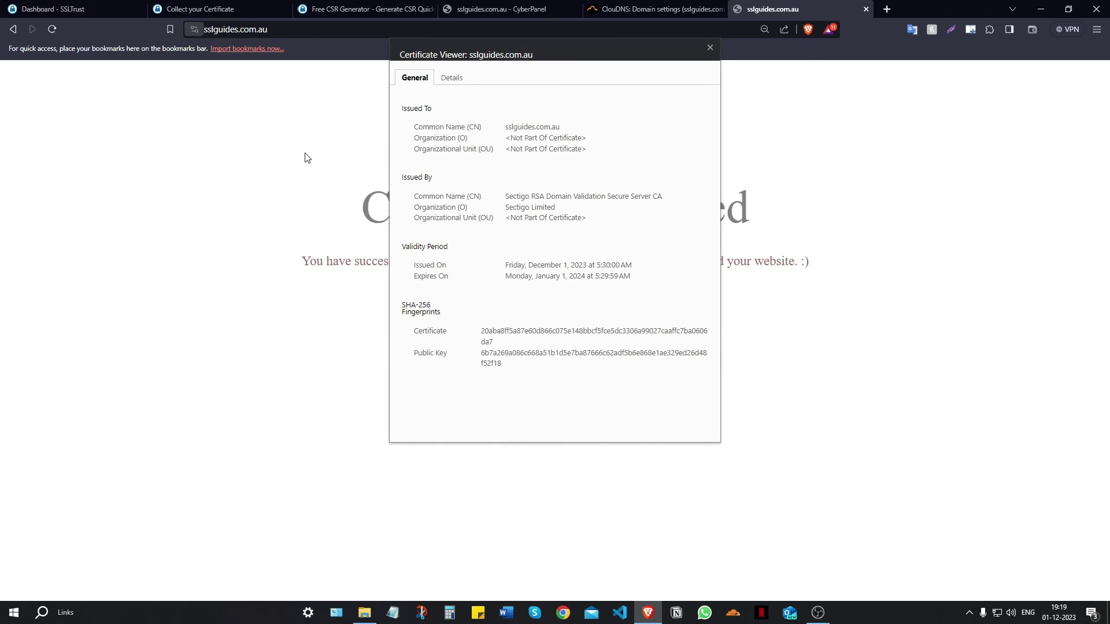